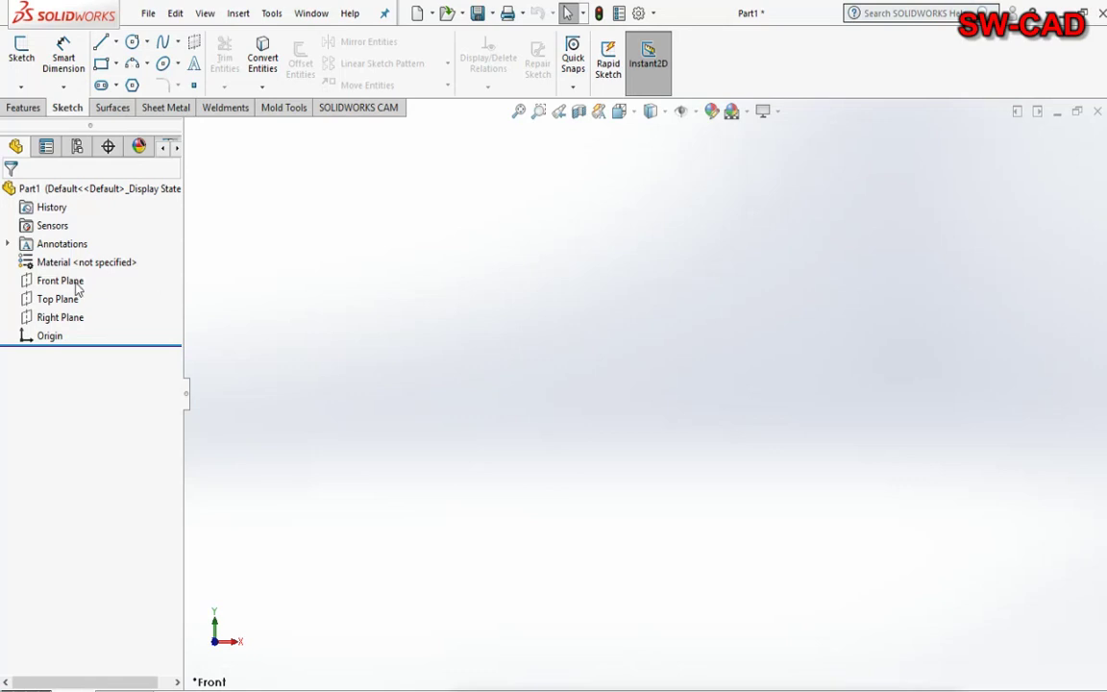
# - Start a new sketch on the Front Plane
pyautogui.click(60, 281)
pyautogui.click(88, 248)
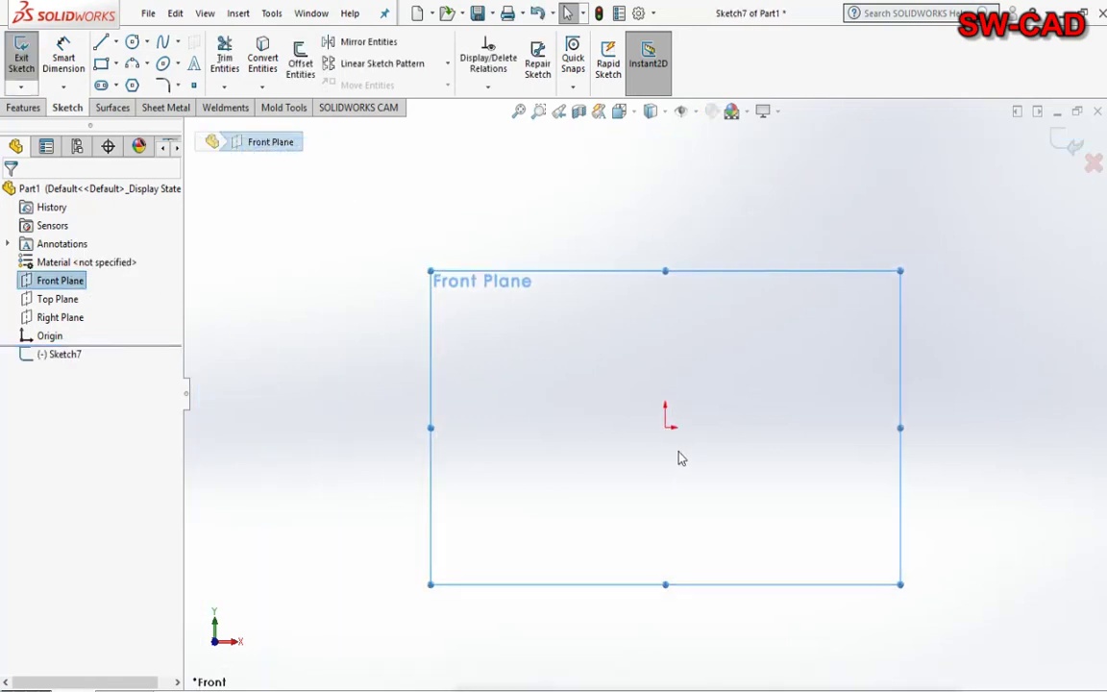
pyautogui.scroll(-1, 678, 458)
# - Draw a radius-25 construction circle centred on the origin
pyautogui.click(661, 420)
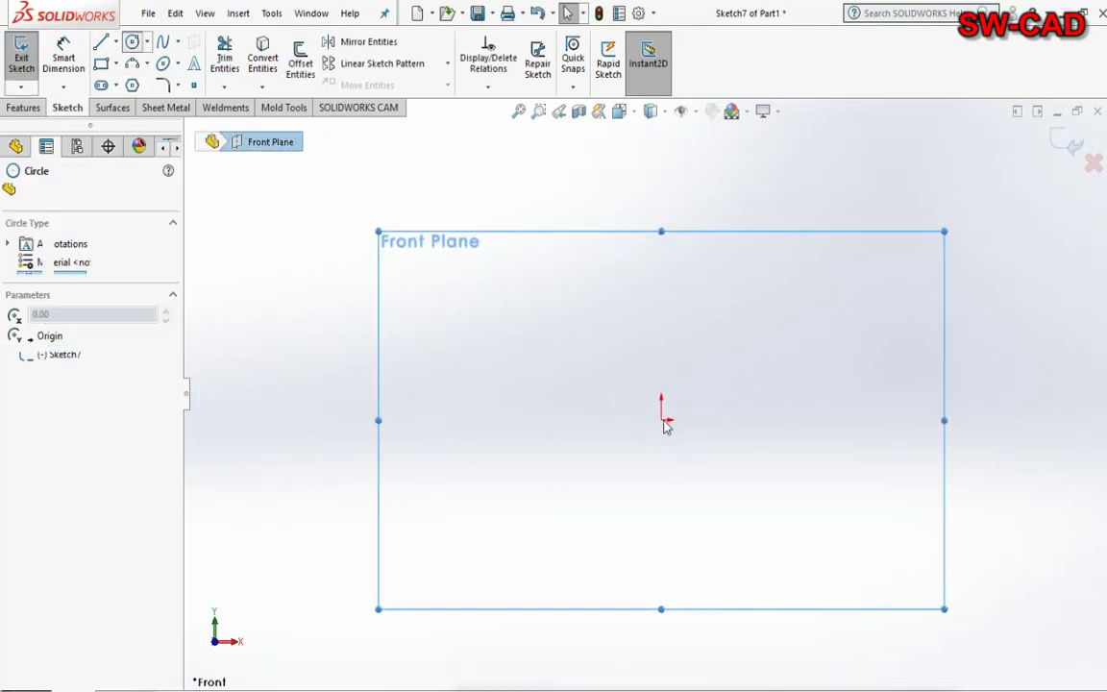
pyautogui.click(730, 567)
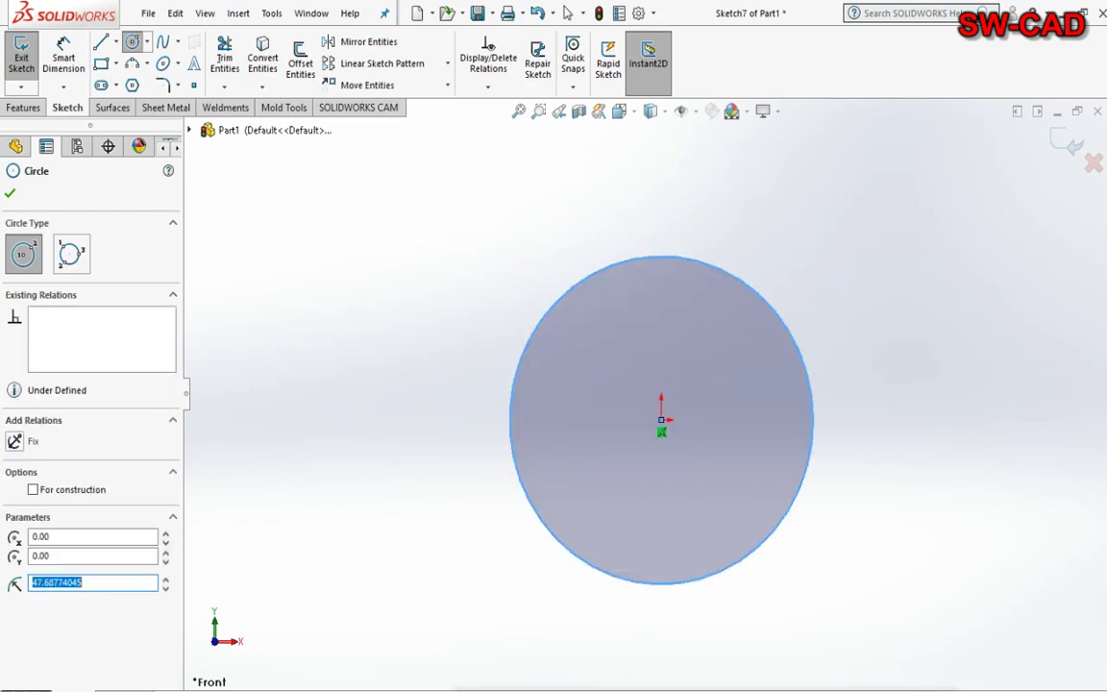
pyautogui.write('5')
pyautogui.press('Return')
pyautogui.click(65, 490)
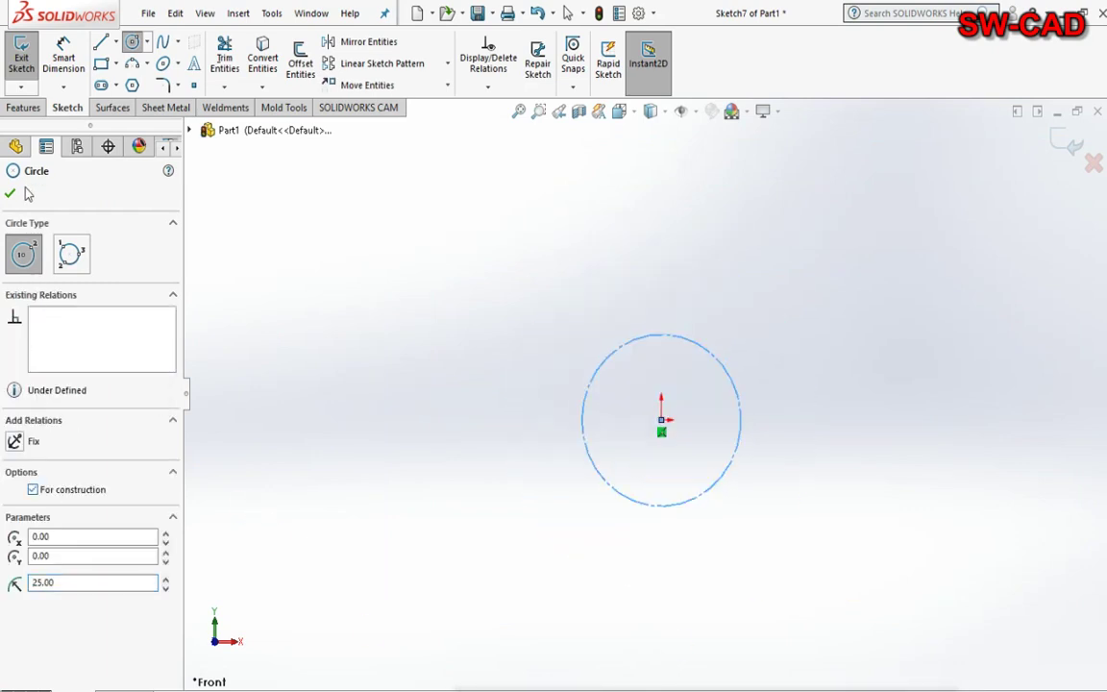
pyautogui.press('Escape')
# - Draw a radius-13 circle centred on the construction circle
pyautogui.press('f')
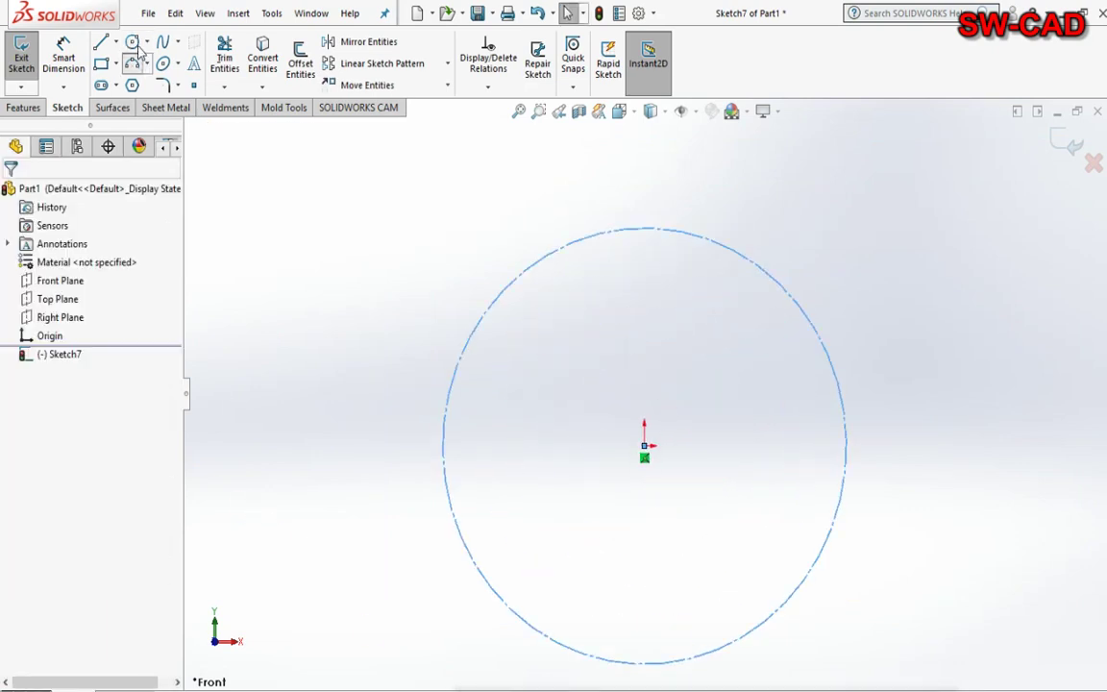
pyautogui.click(133, 63)
pyautogui.click(133, 63)
pyautogui.click(133, 41)
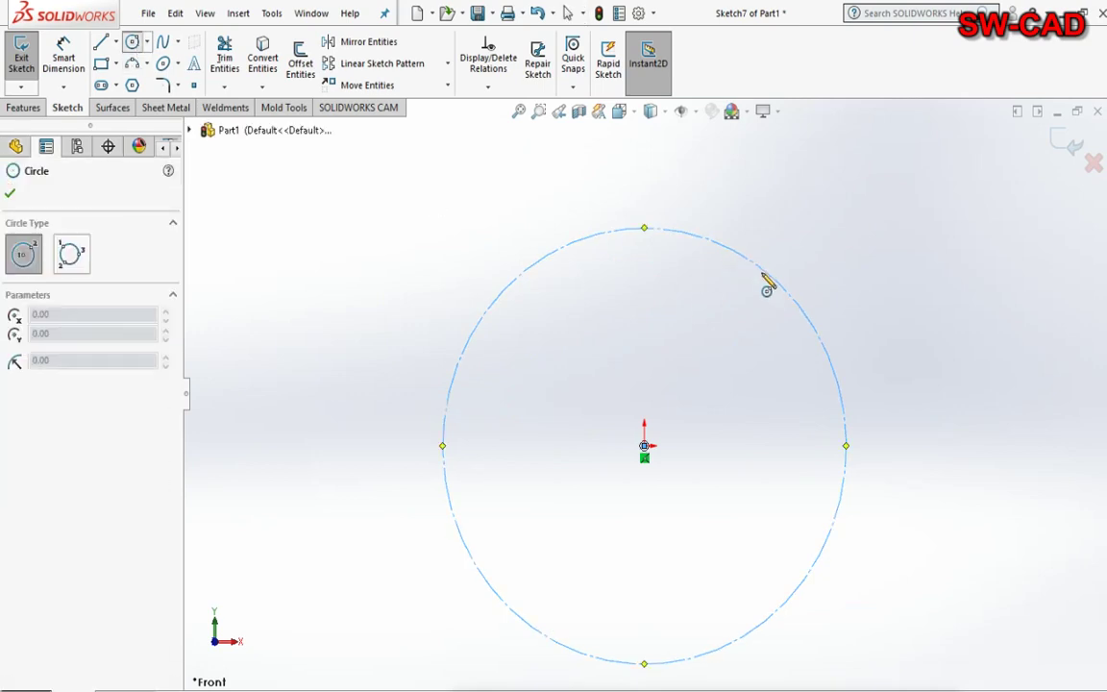
pyautogui.click(794, 302)
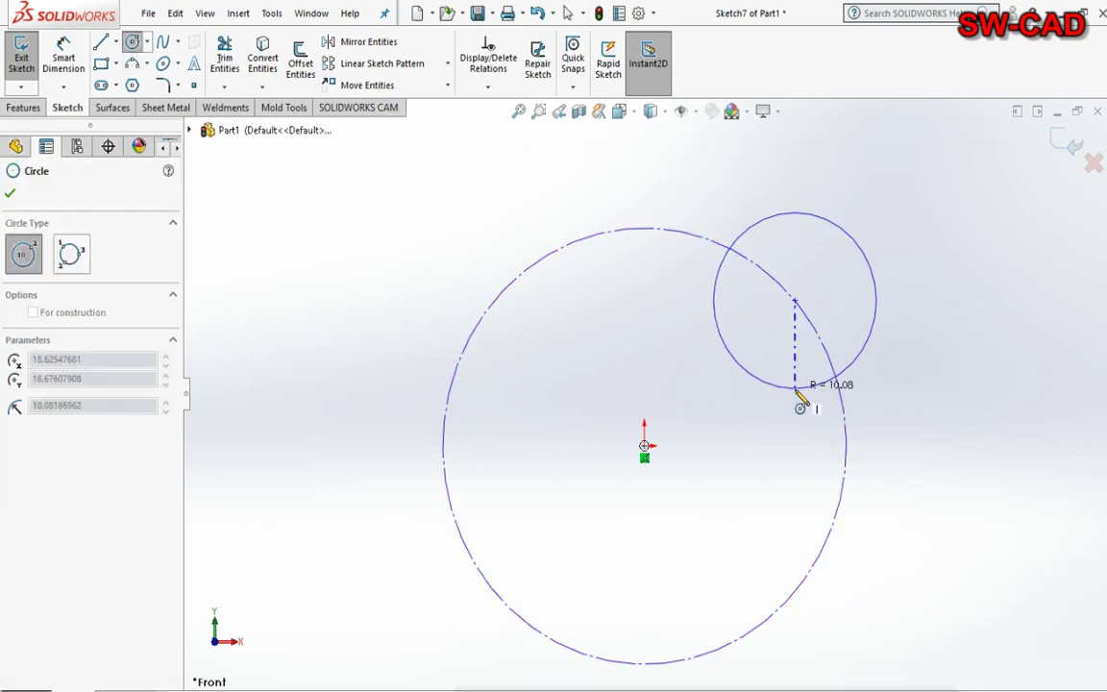
pyautogui.click(795, 389)
pyautogui.moveTo(762, 382); pyautogui.dragTo(755, 402)
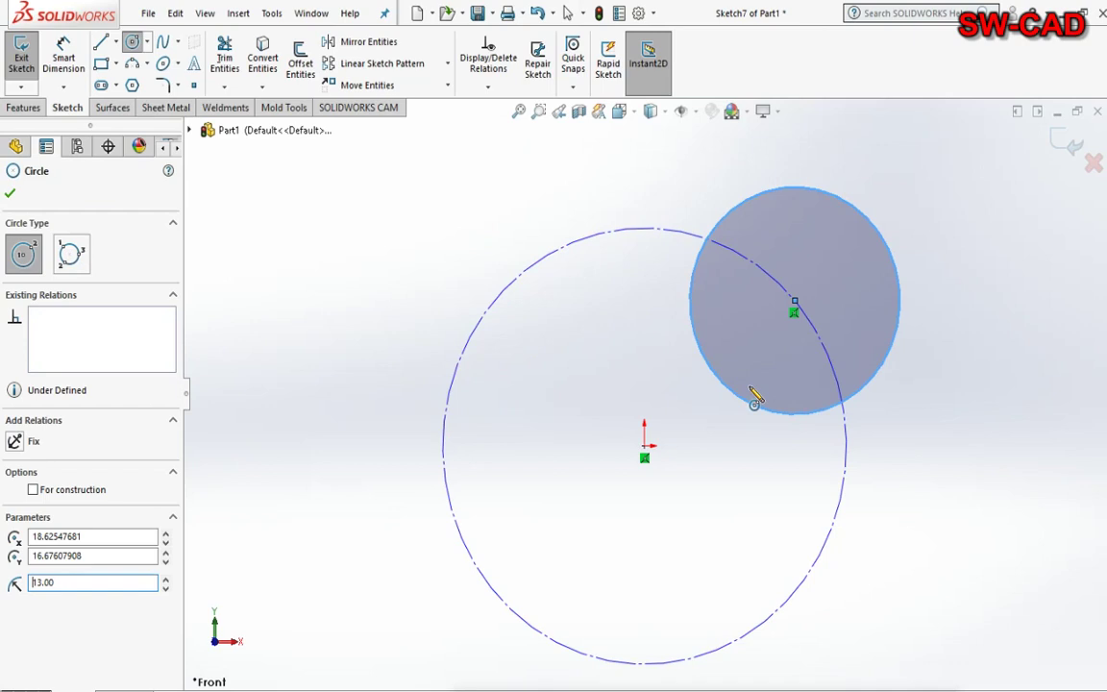
# - Circular-pattern the circle into three instances around the origin
pyautogui.click(447, 65)
pyautogui.click(444, 104)
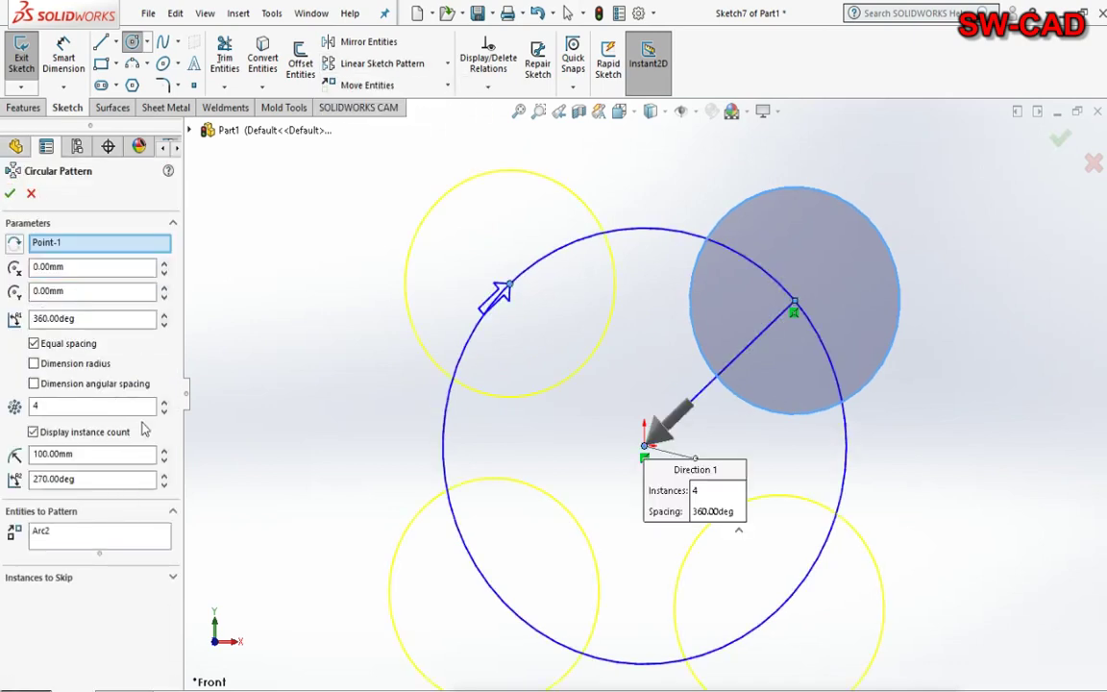
pyautogui.click(164, 411)
pyautogui.click(10, 193)
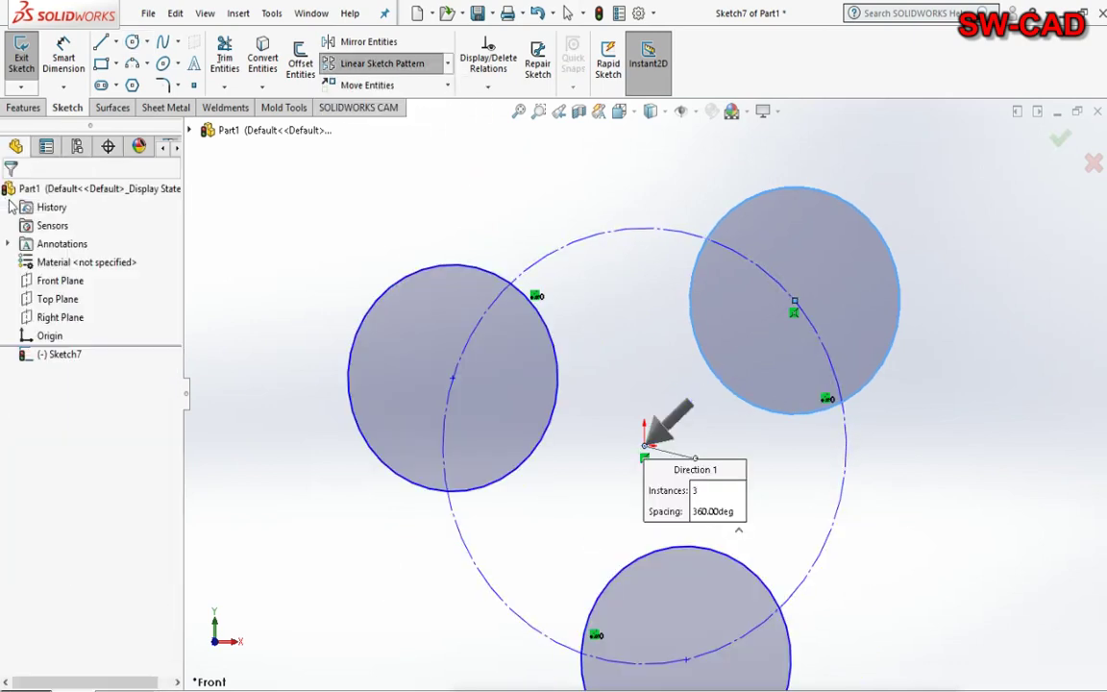
pyautogui.scroll(2, 656, 346)
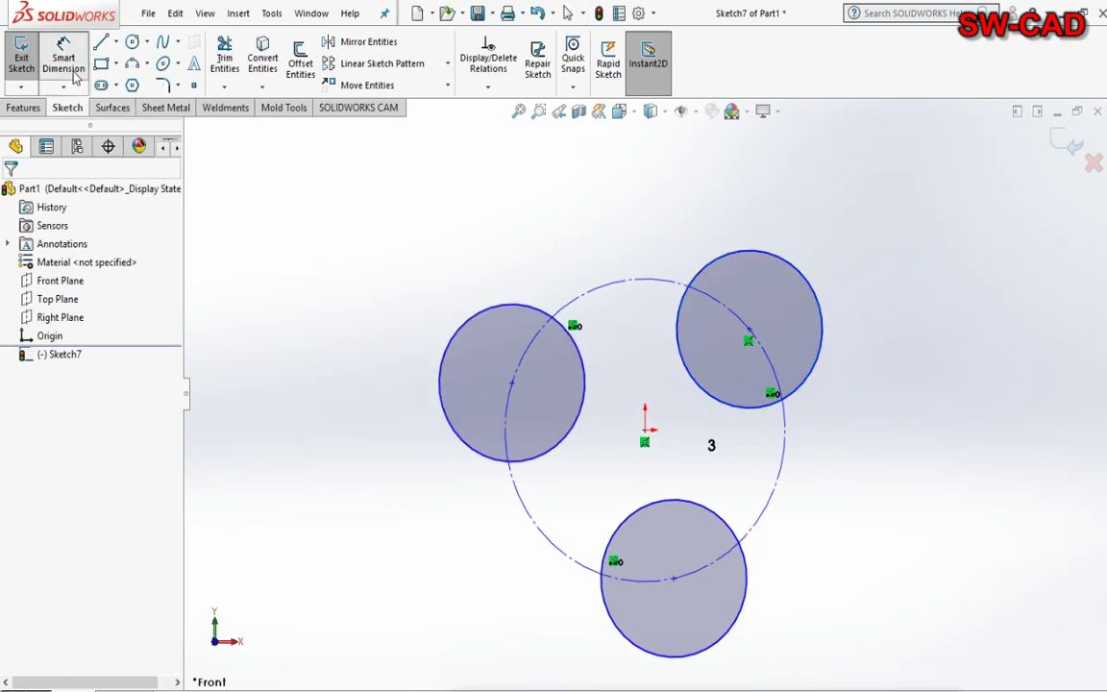
# - Dimension the origin-to-lobe-centre distance at 25 and a lobe diameter at Ø26
pyautogui.click(674, 579)
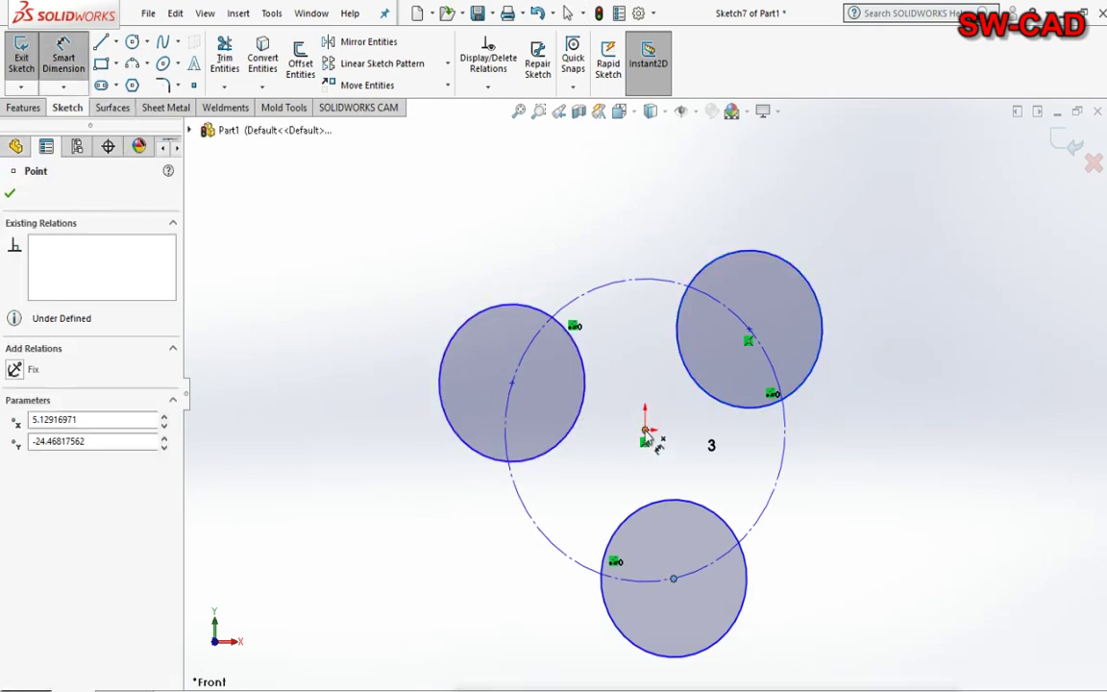
pyautogui.click(646, 432)
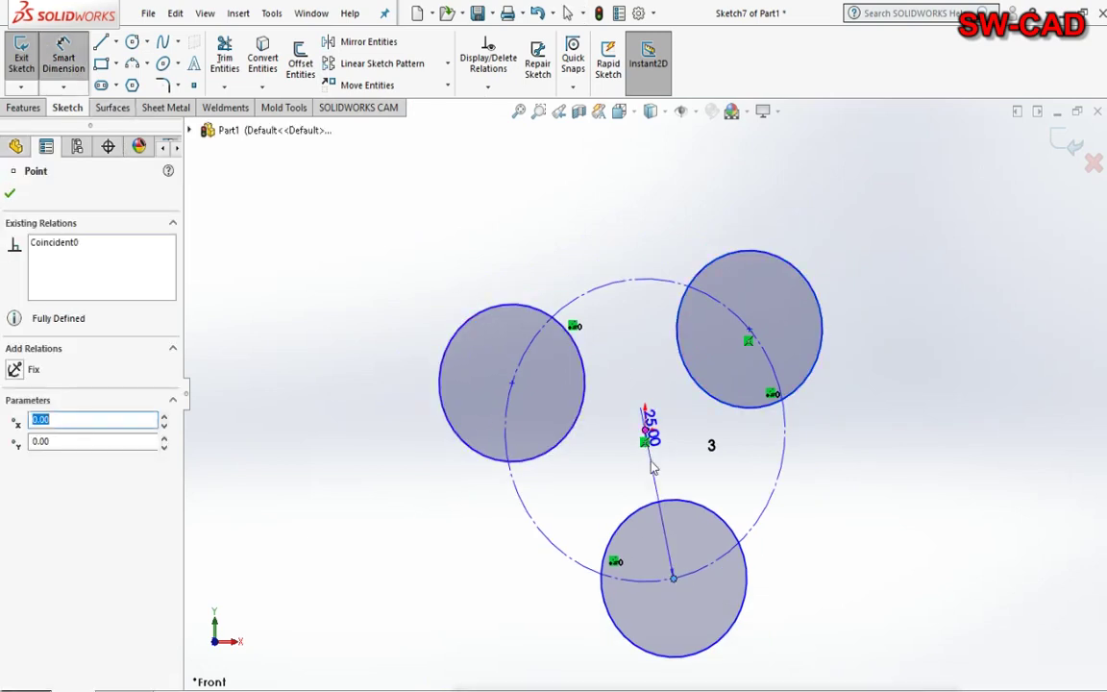
pyautogui.click(659, 527)
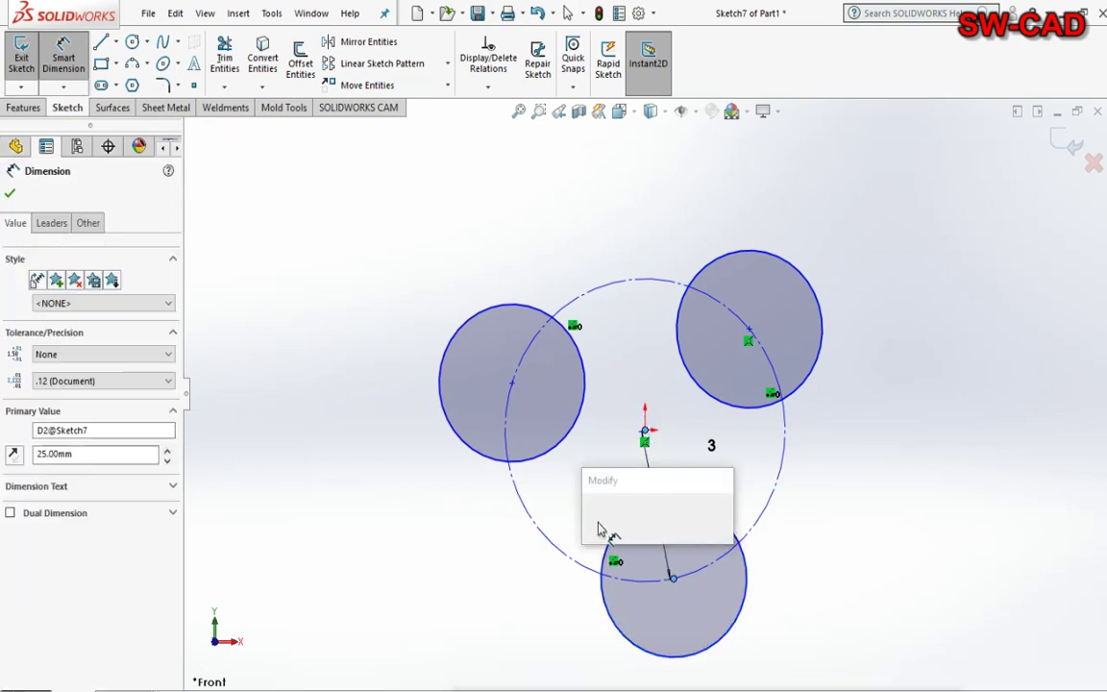
pyautogui.click(592, 516)
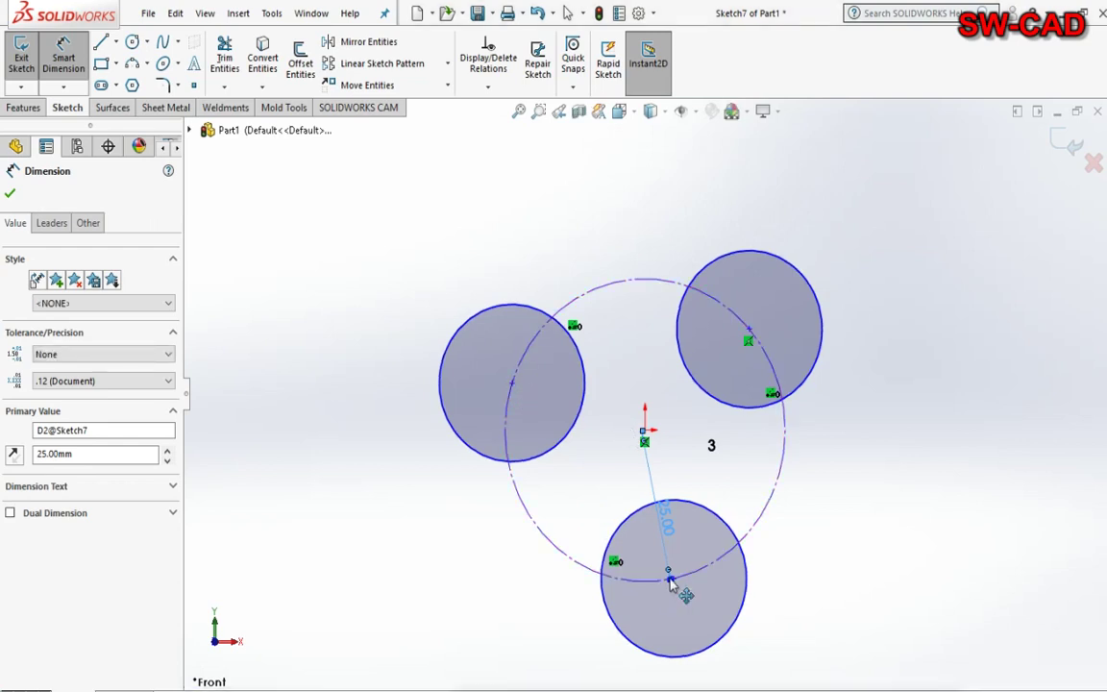
pyautogui.click(892, 363)
pyautogui.click(937, 362)
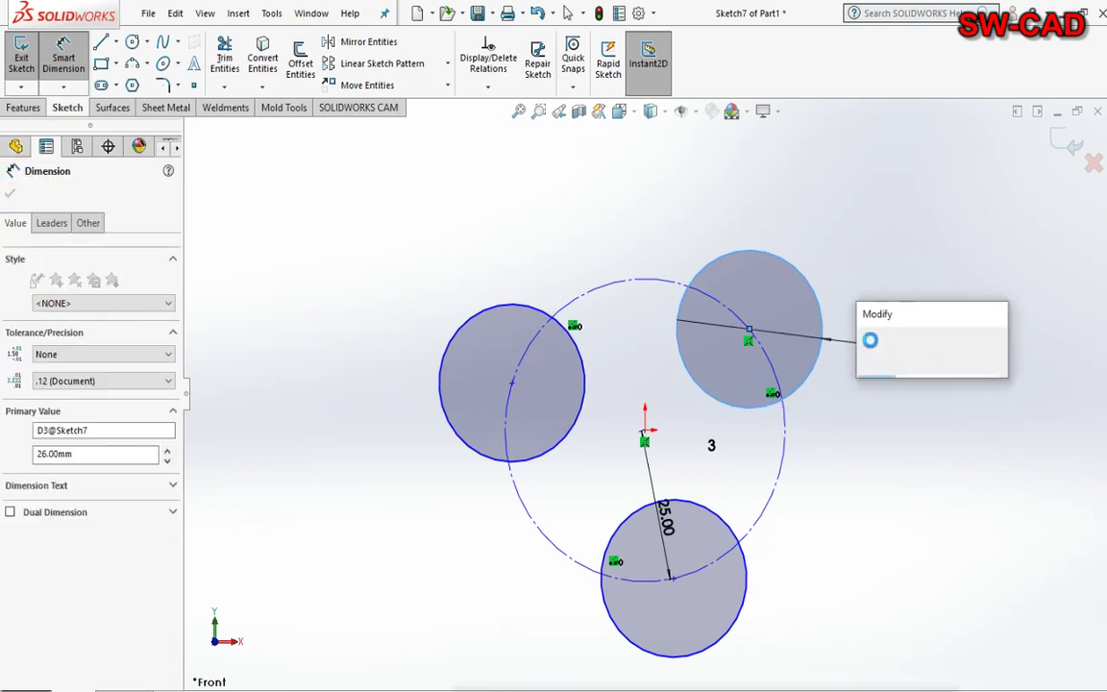
pyautogui.click(869, 352)
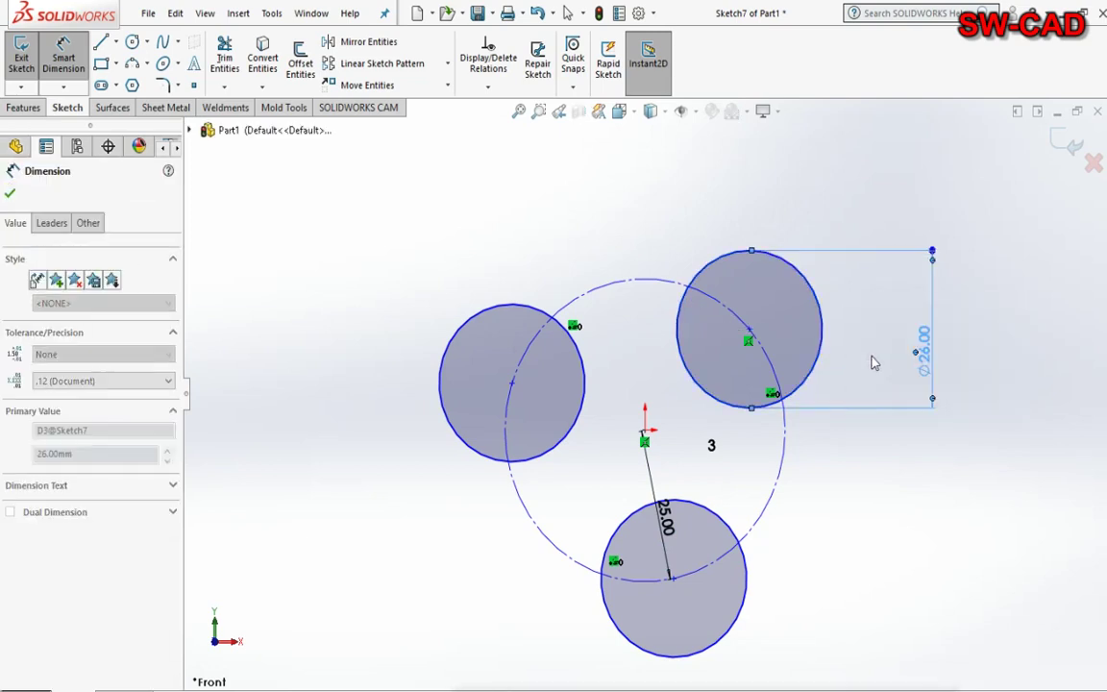
# - Add the 43.30 lobe-centre distance and the Ø50 construction circle diameter
pyautogui.click(672, 577)
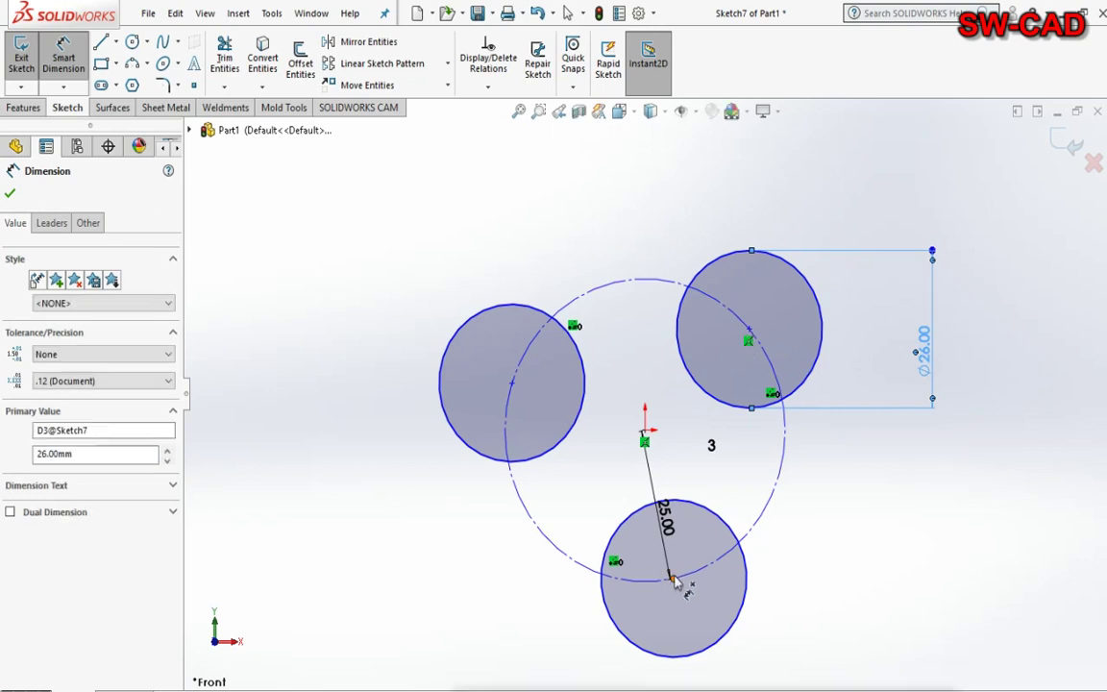
pyautogui.click(511, 384)
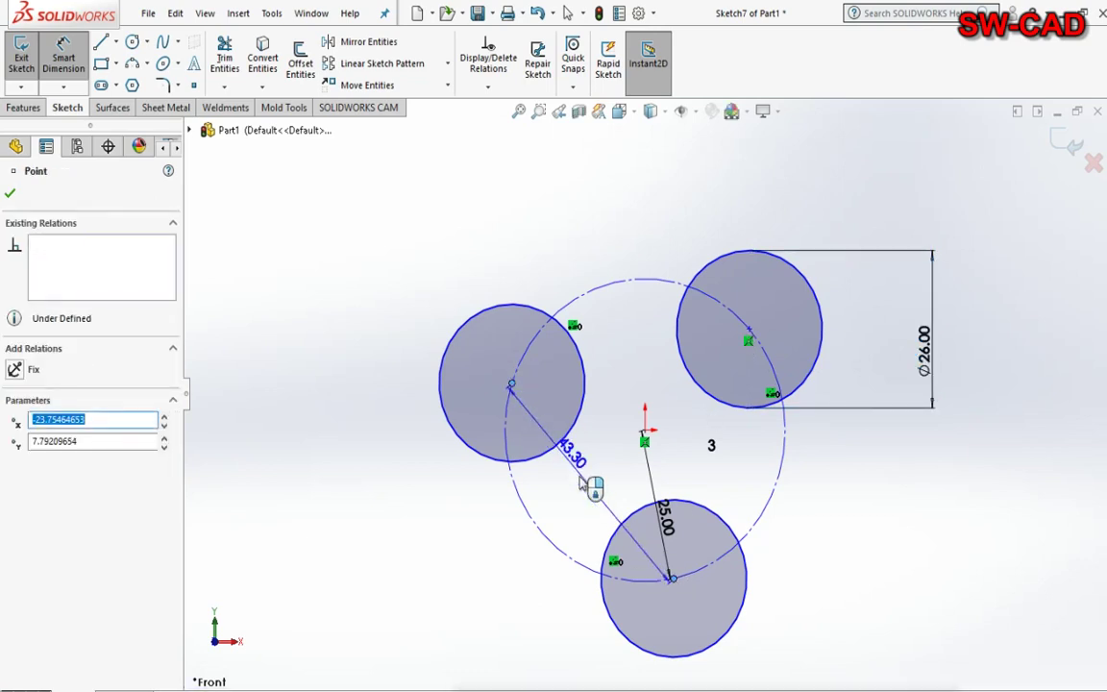
pyautogui.click(495, 651)
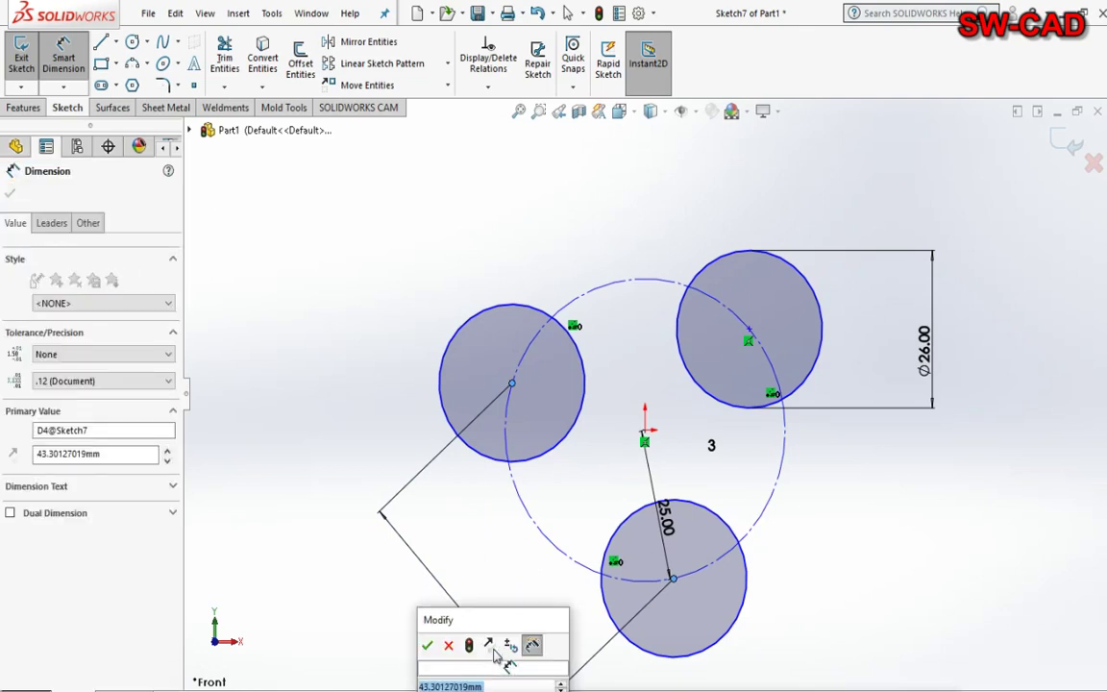
pyautogui.click(429, 644)
pyautogui.click(642, 279)
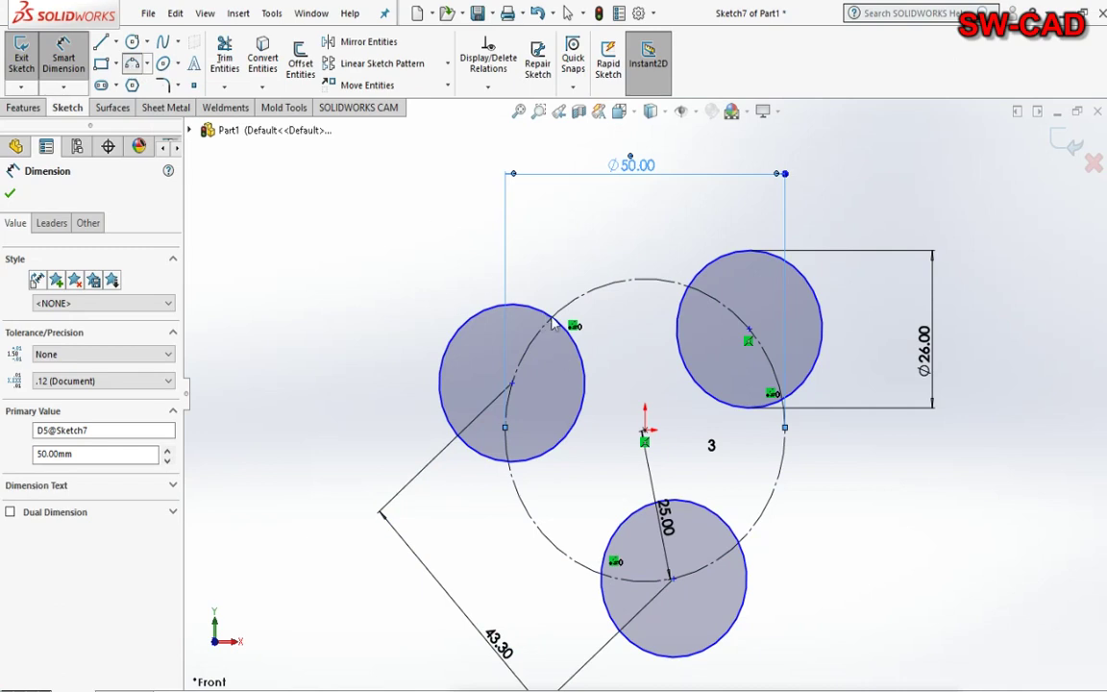
# - Draw a three-point arc bridging the left and upper-right circles
pyautogui.press('a')
pyautogui.click(553, 318)
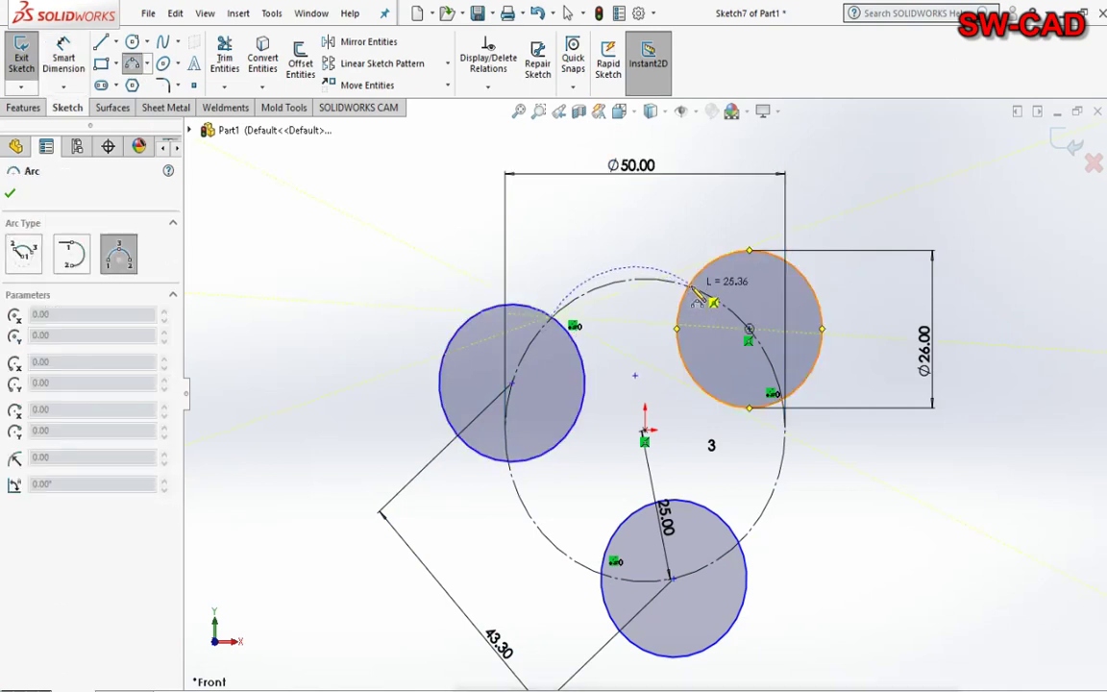
pyautogui.click(694, 303)
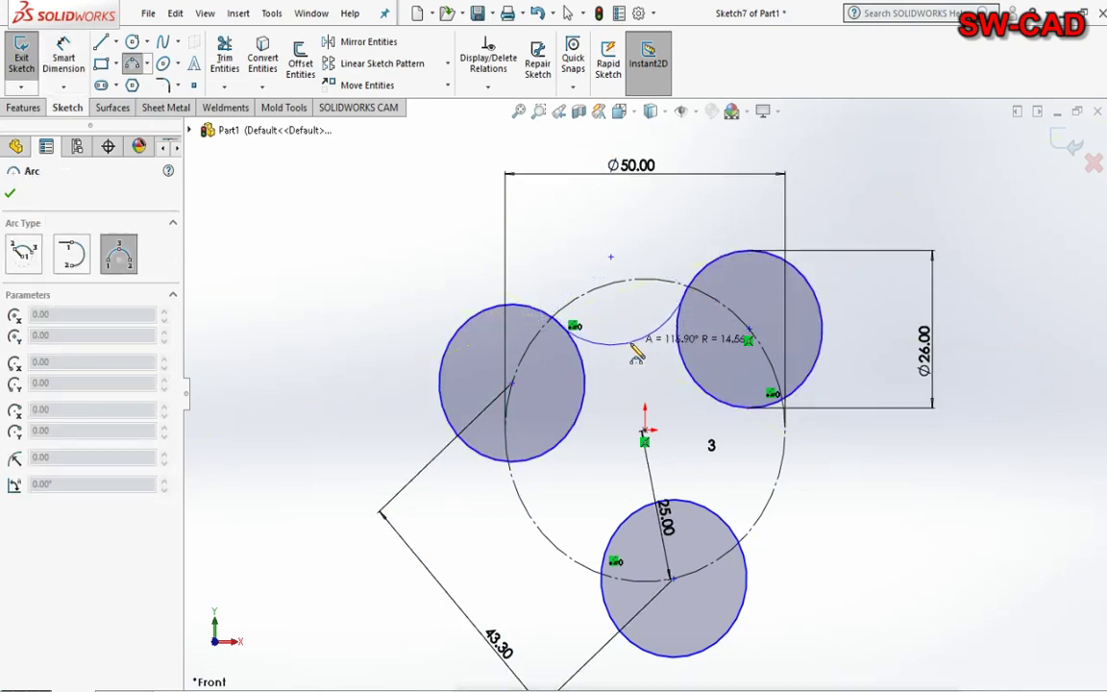
pyautogui.click(635, 350)
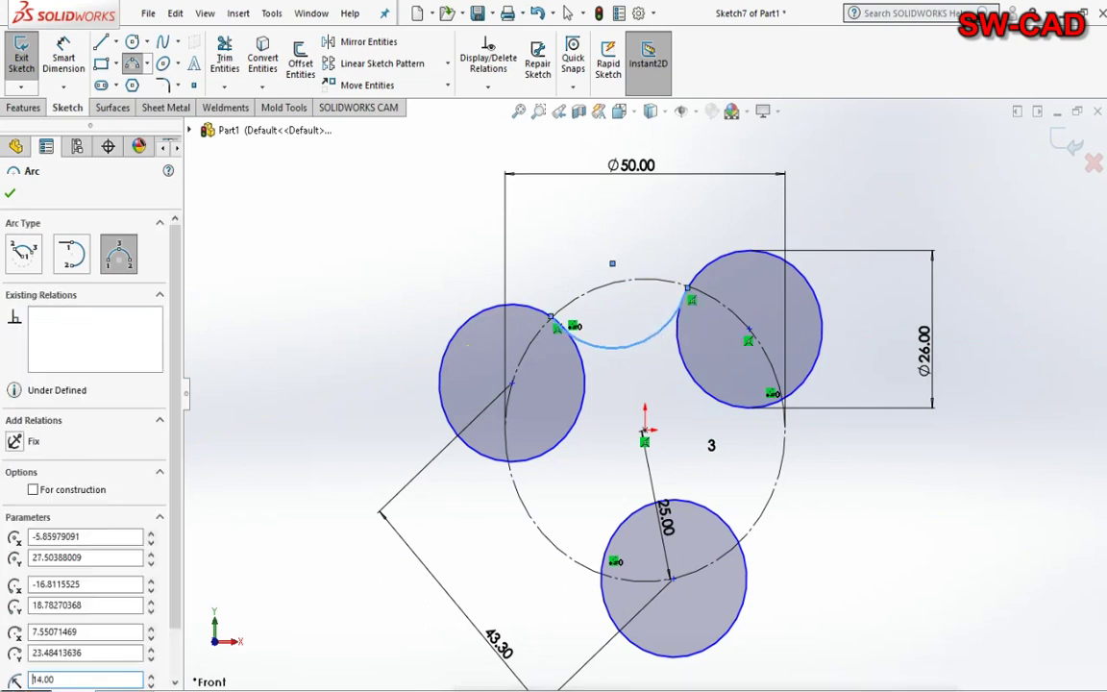
pyautogui.press('Escape')
pyautogui.scroll(-1, 688, 292)
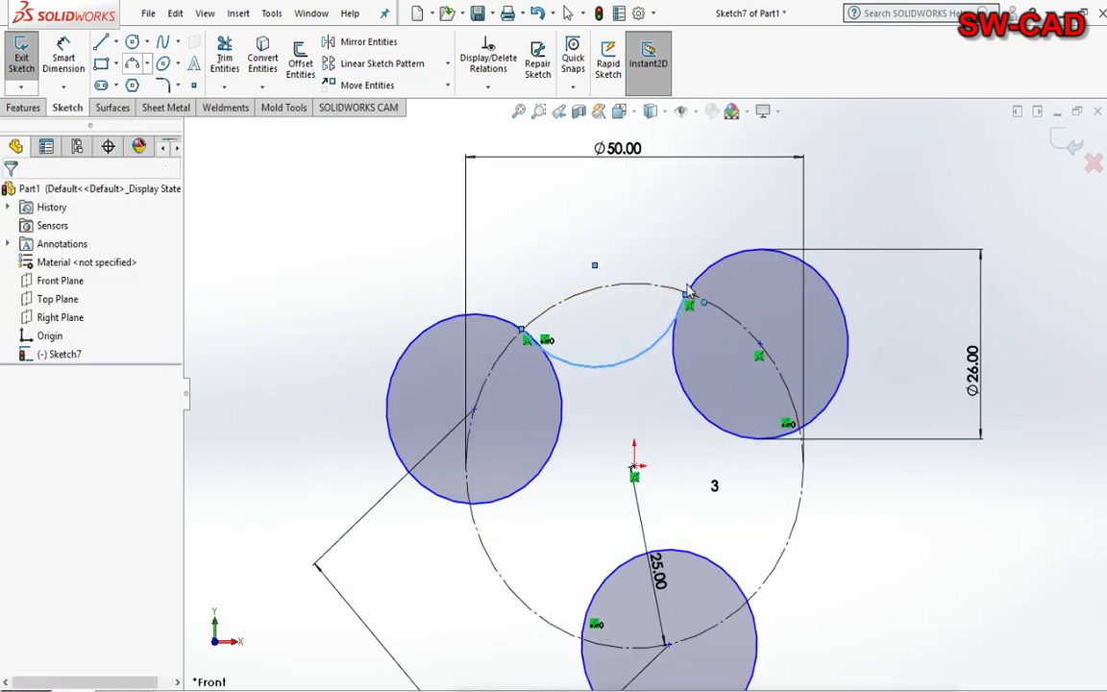
pyautogui.scroll(-2, 688, 291)
# - Make the connecting arc tangent to the upper-right circle
pyautogui.click(679, 325)
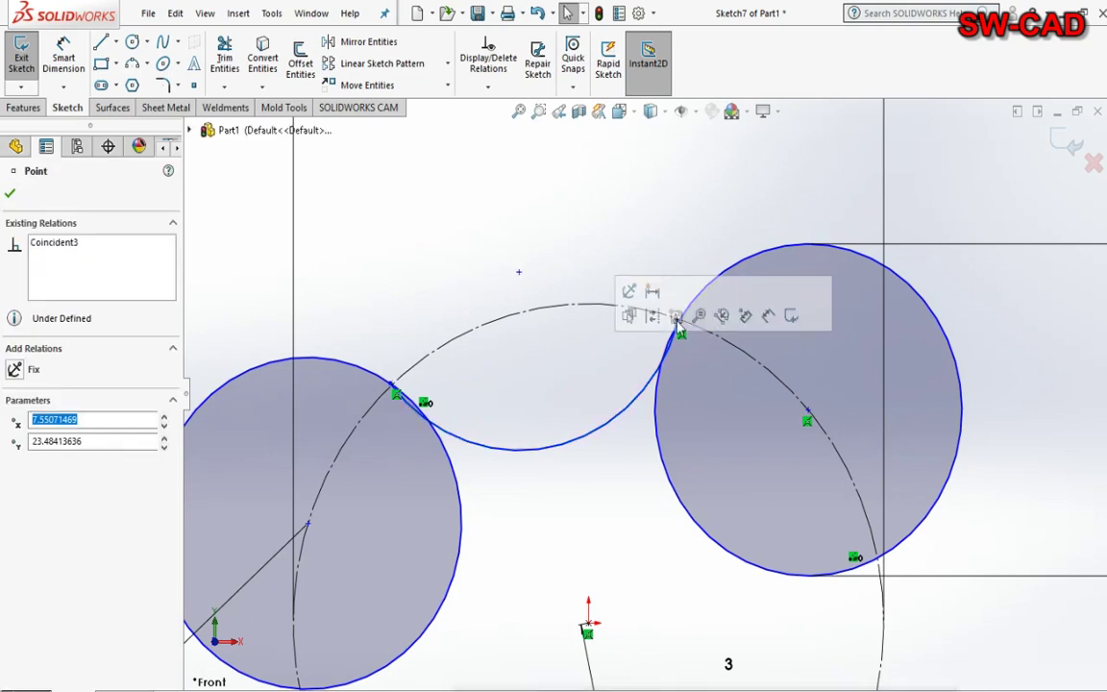
pyautogui.press('Escape')
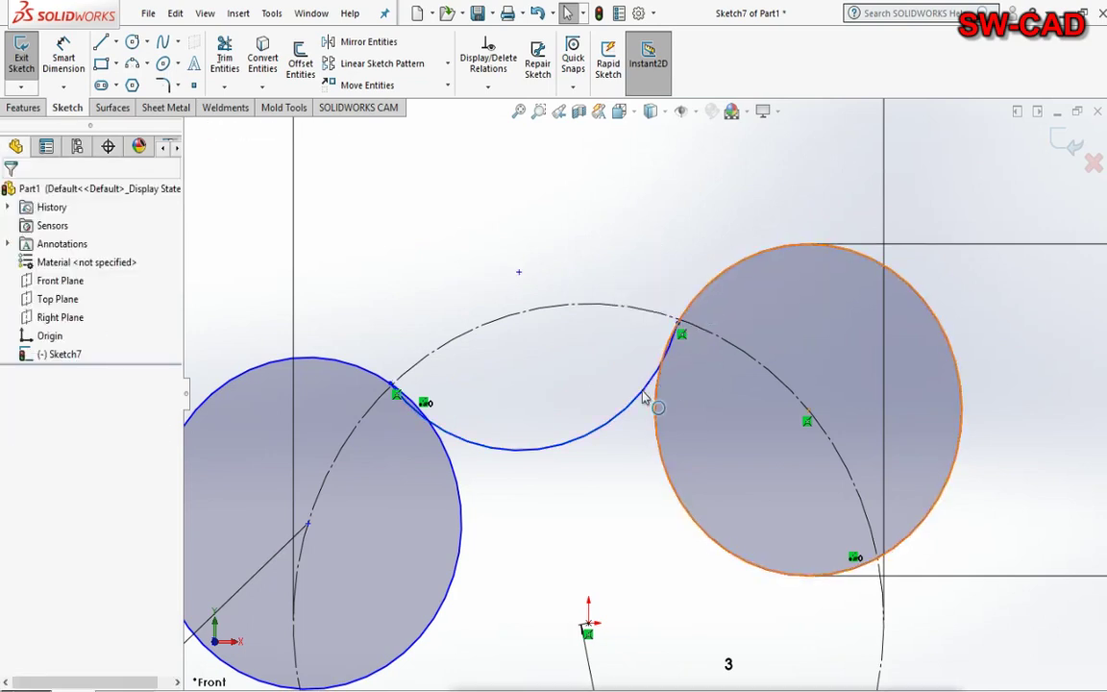
pyautogui.click(644, 398)
pyautogui.click(645, 398)
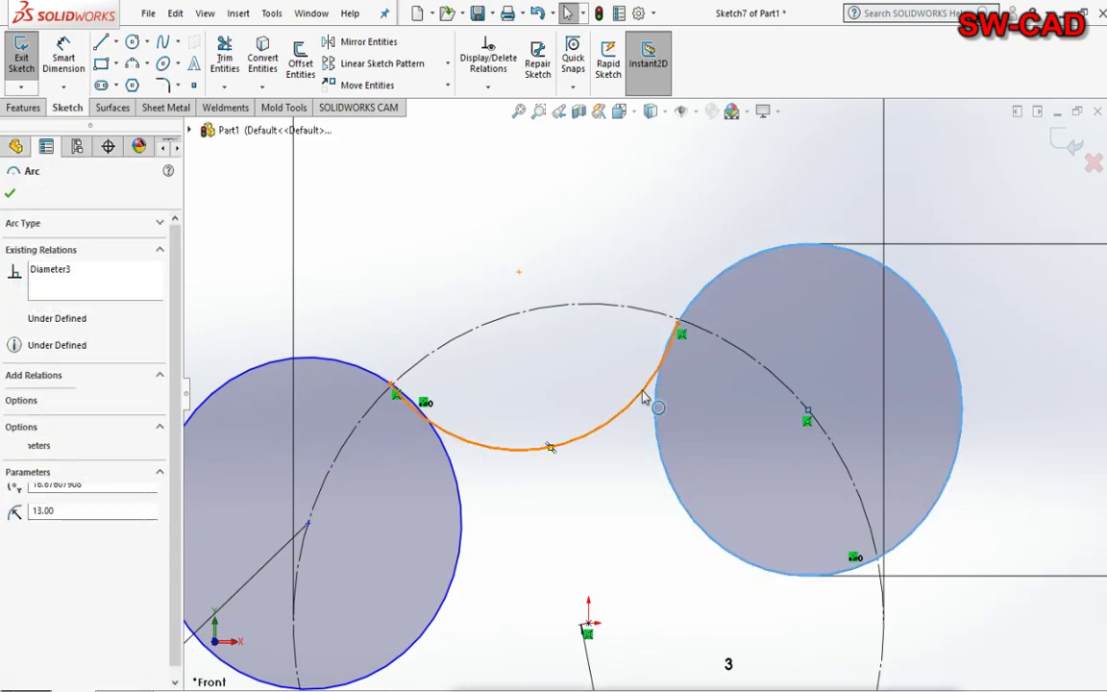
pyautogui.keyDown('ctrl'); pyautogui.click(645, 397); pyautogui.keyUp('ctrl')
pyautogui.click(709, 318)
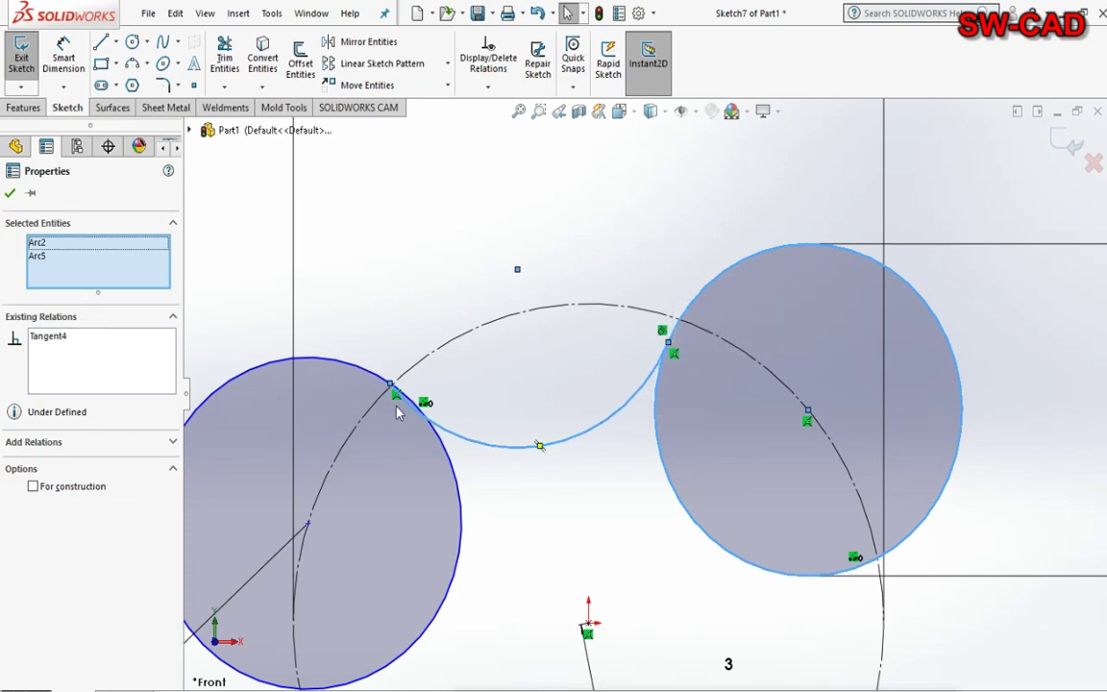
pyautogui.press('Escape')
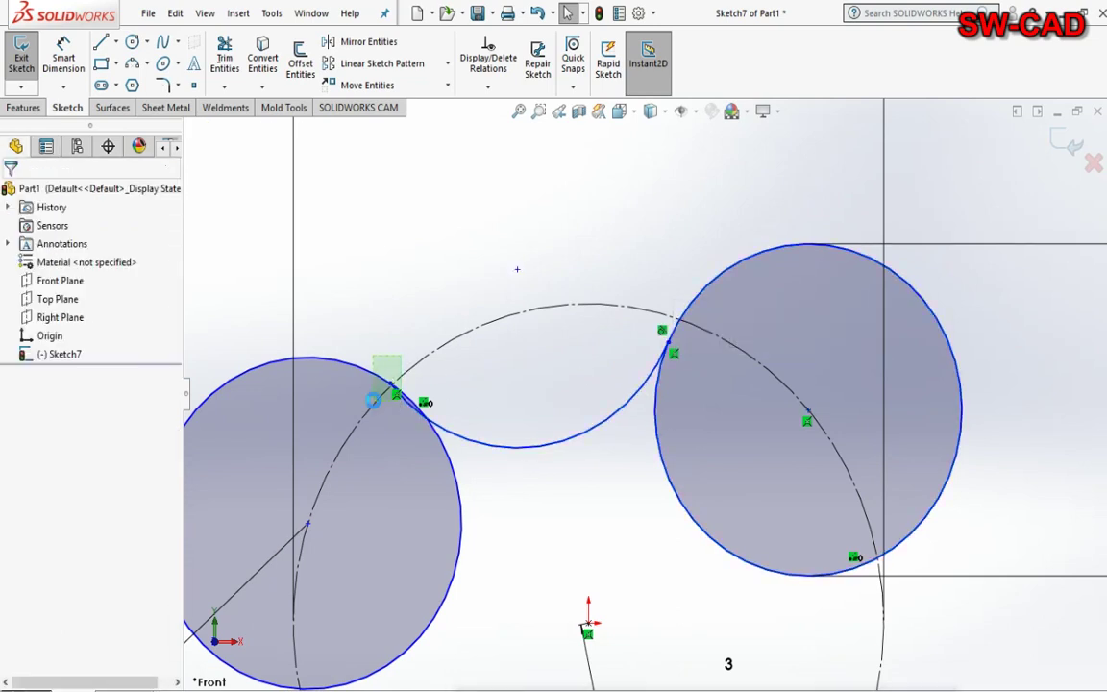
# - Make the arc tangent to the other circle, then start a circular sketch pattern
pyautogui.click(373, 400)
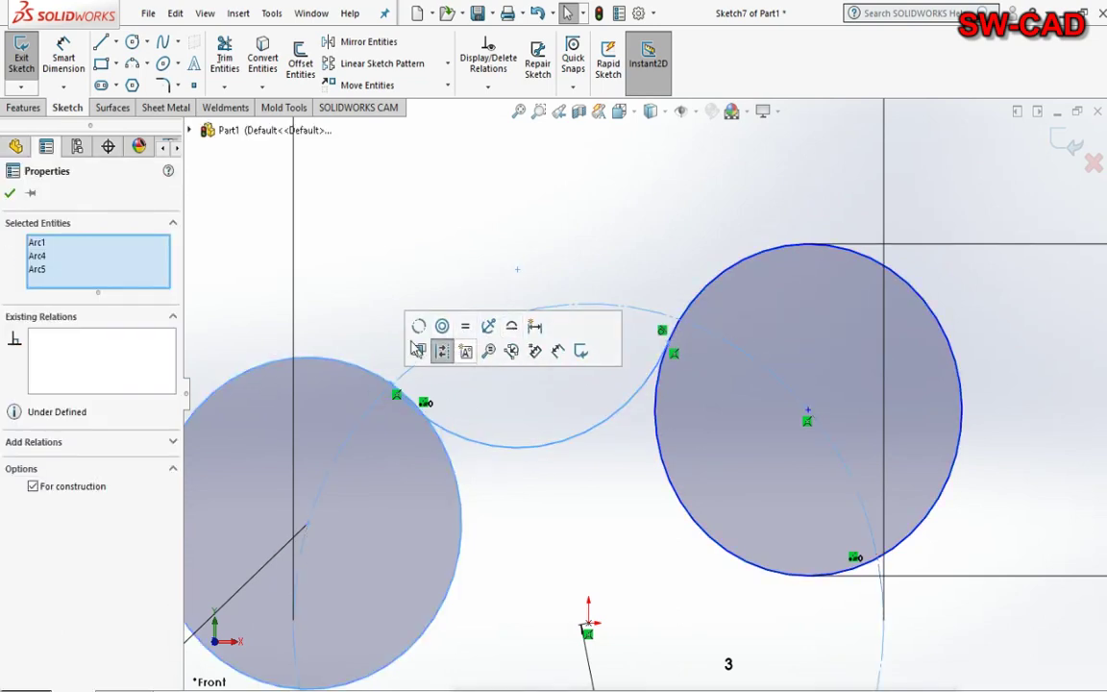
pyautogui.press('Escape')
pyautogui.scroll(-5, 495, 394)
pyautogui.scroll(-3, 514, 403)
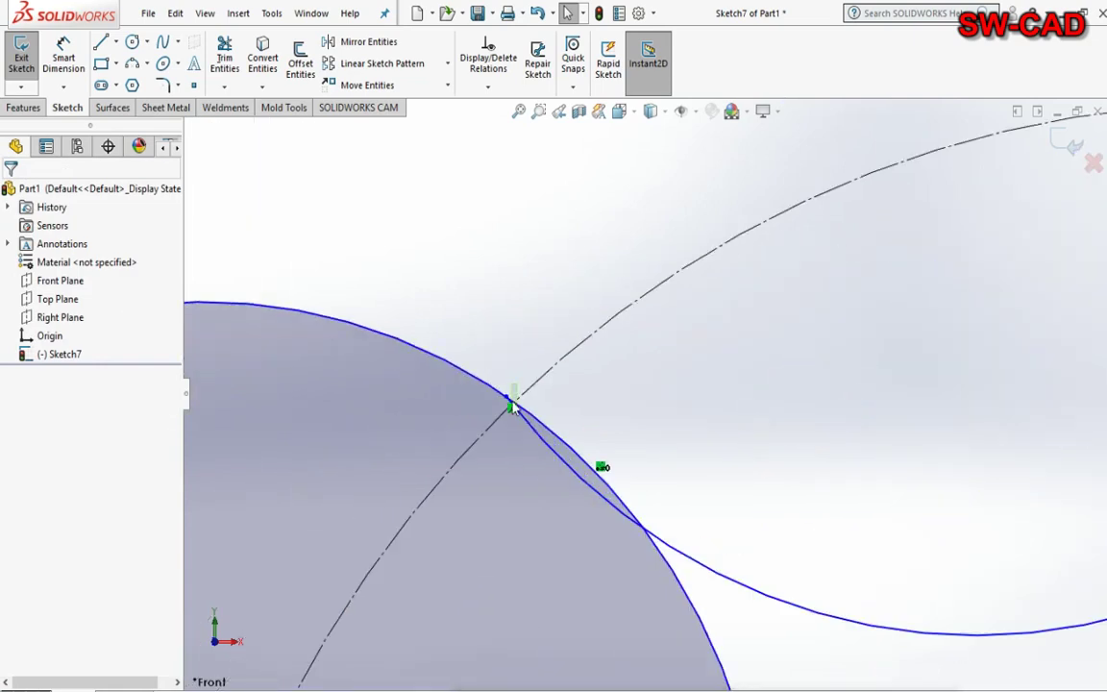
pyautogui.click(500, 401)
pyautogui.keyDown('ctrl'); pyautogui.click(576, 437); pyautogui.keyUp('ctrl')
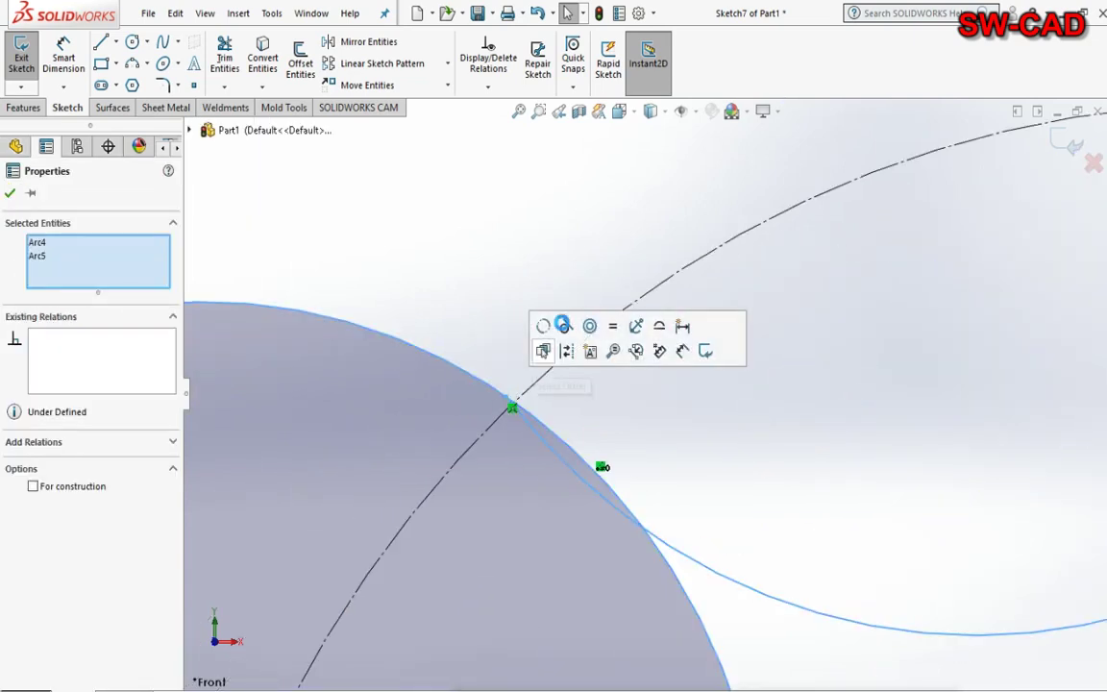
pyautogui.click(564, 351)
pyautogui.press('Escape')
pyautogui.scroll(3, 785, 406)
pyautogui.scroll(5, 785, 406)
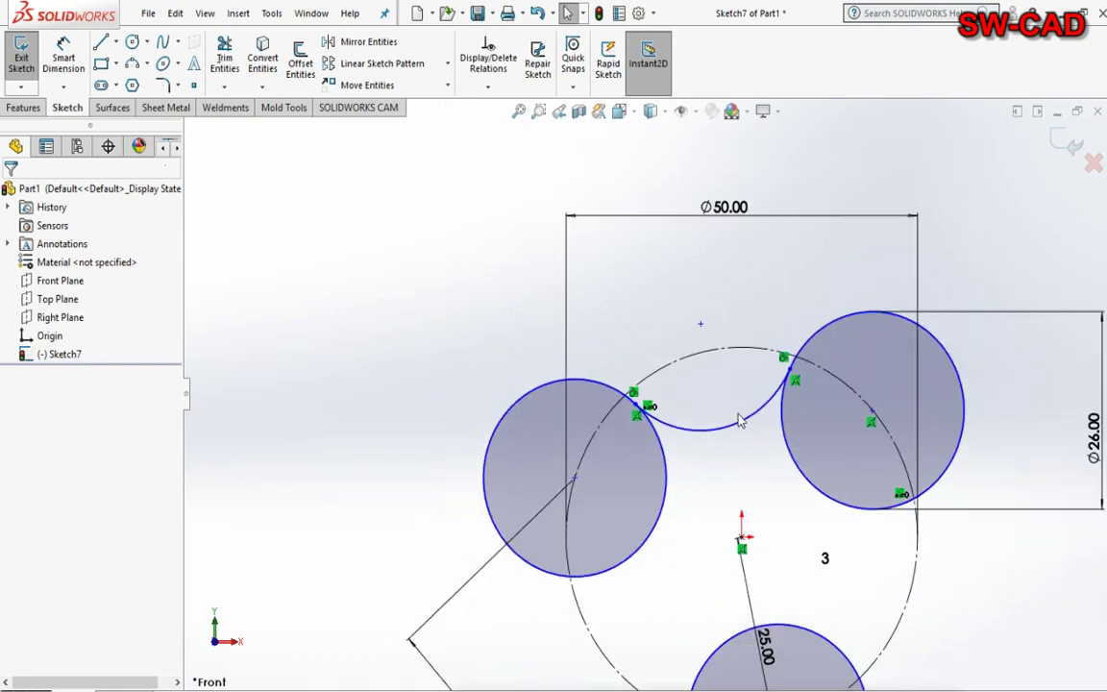
pyautogui.click(447, 63)
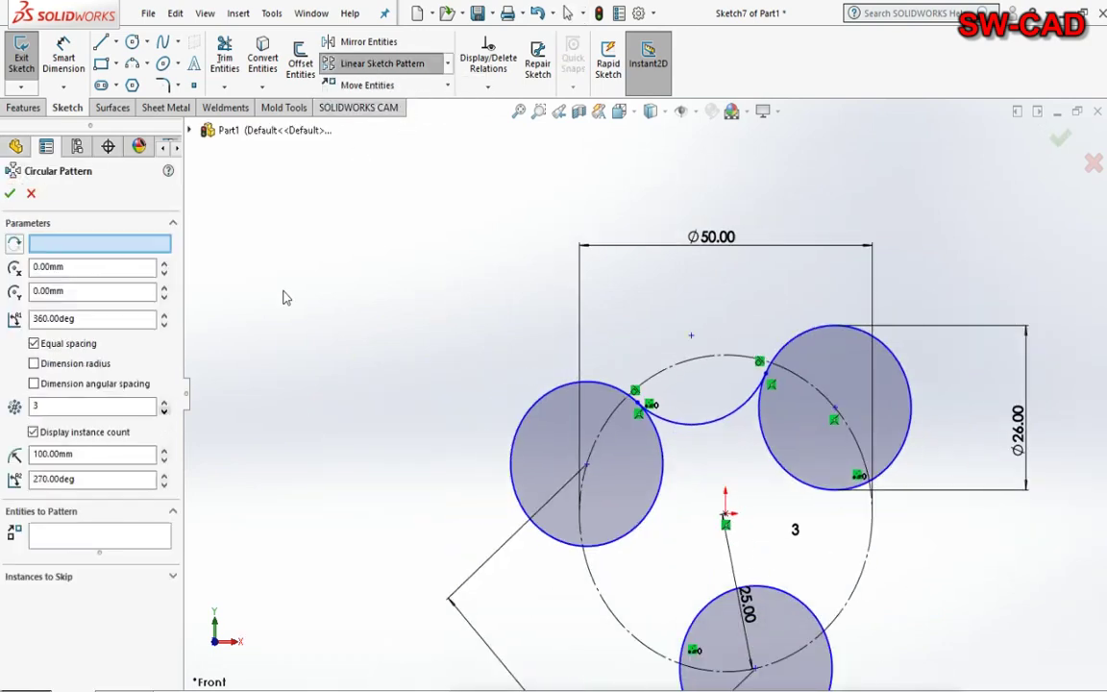
# - Pattern the connecting arc into three copies around the centre
pyautogui.click(732, 420)
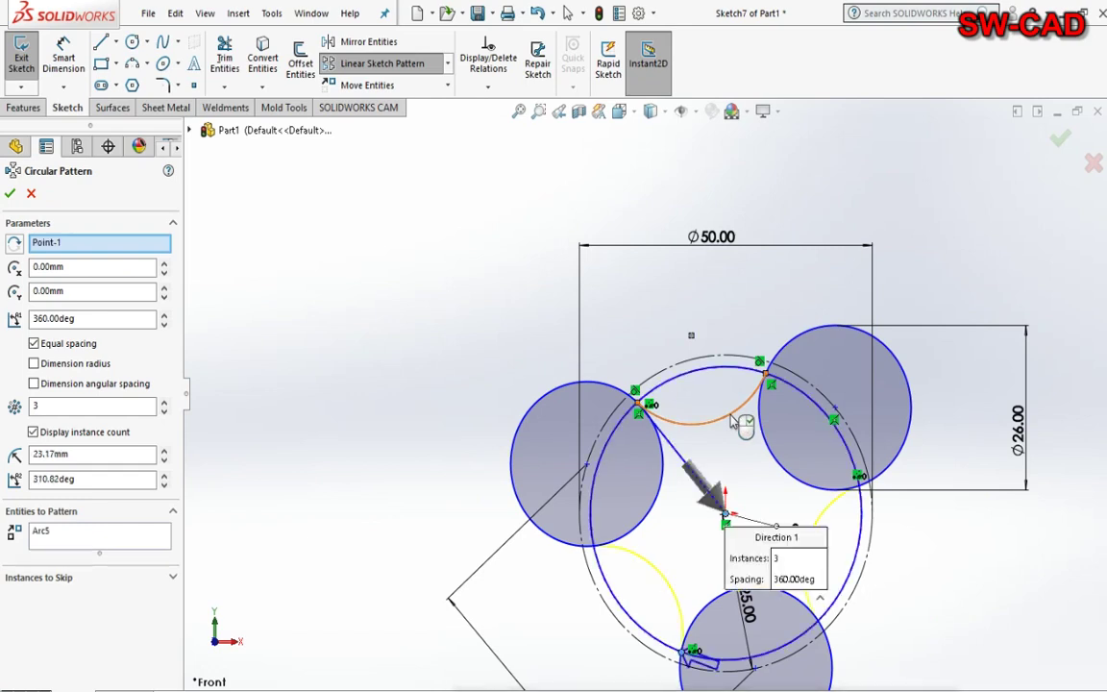
pyautogui.click(9, 195)
pyautogui.scroll(4, 644, 368)
pyautogui.scroll(-3, 841, 412)
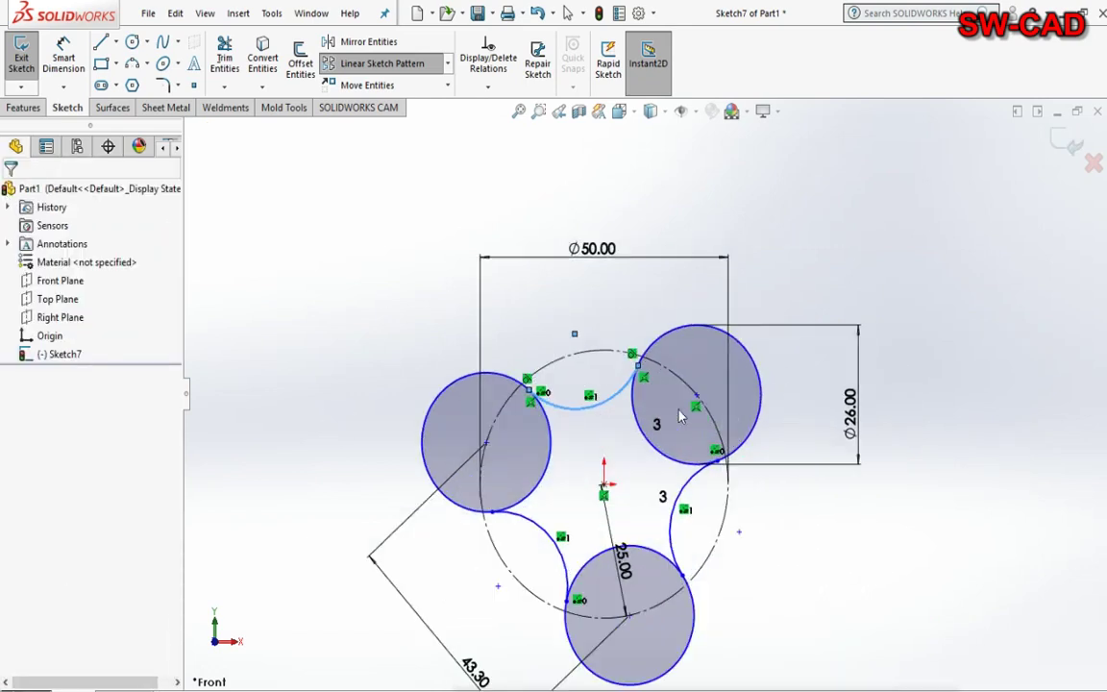
pyautogui.scroll(-2, 679, 416)
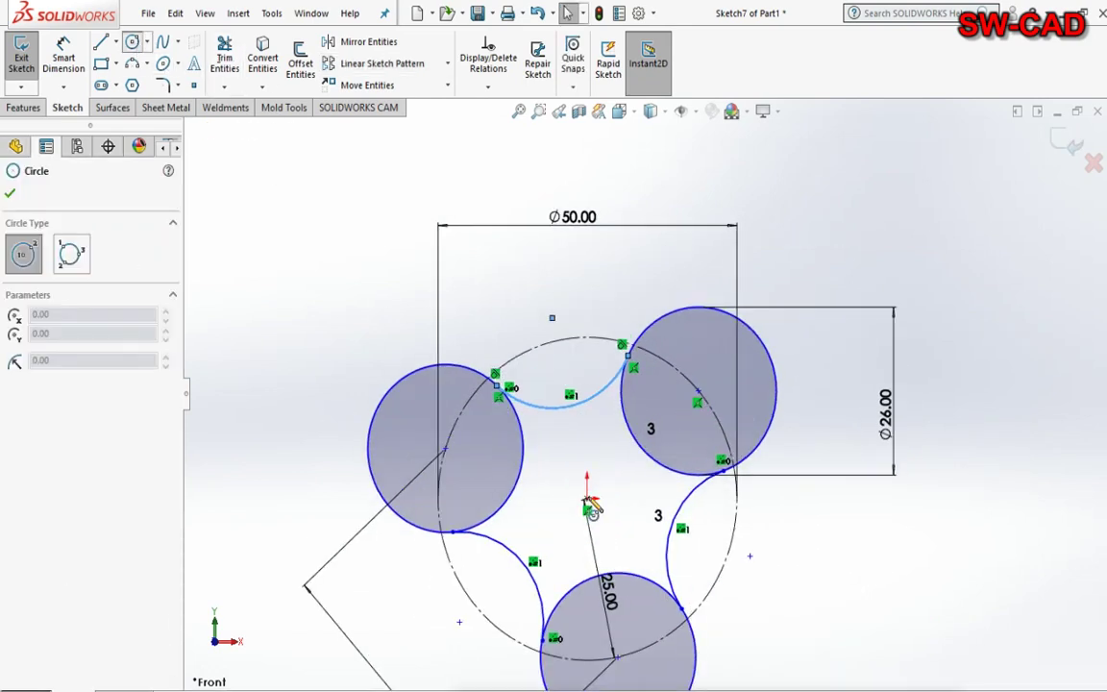
# - Draw a small circle centred on the sketch origin
pyautogui.click(587, 501)
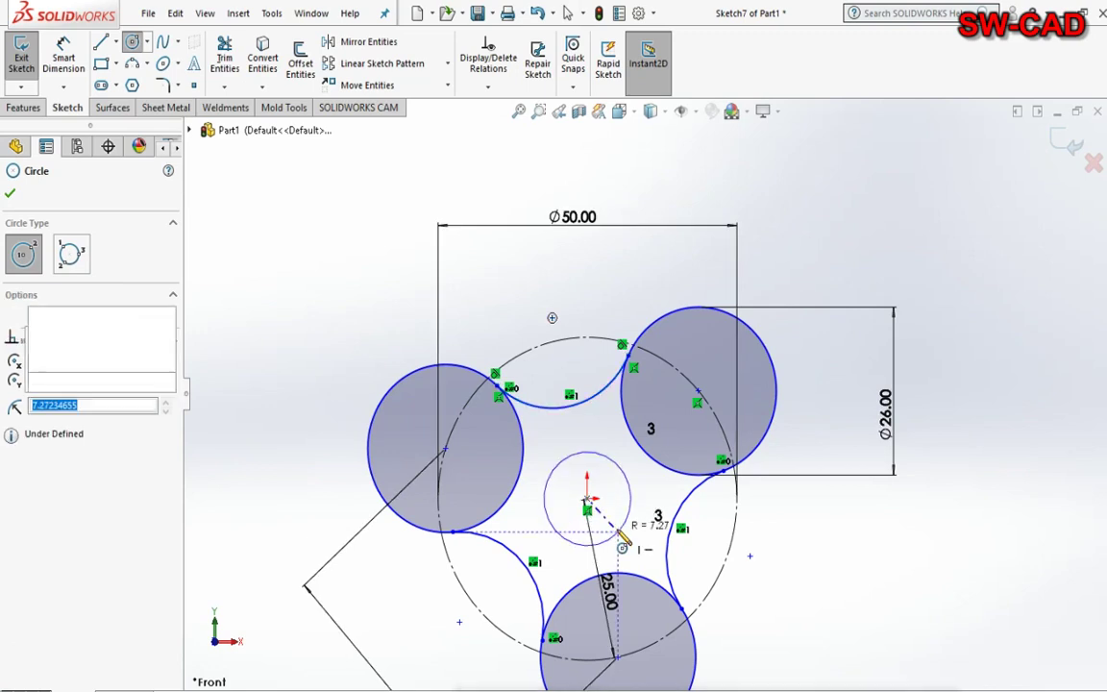
pyautogui.click(628, 520)
pyautogui.click(224, 56)
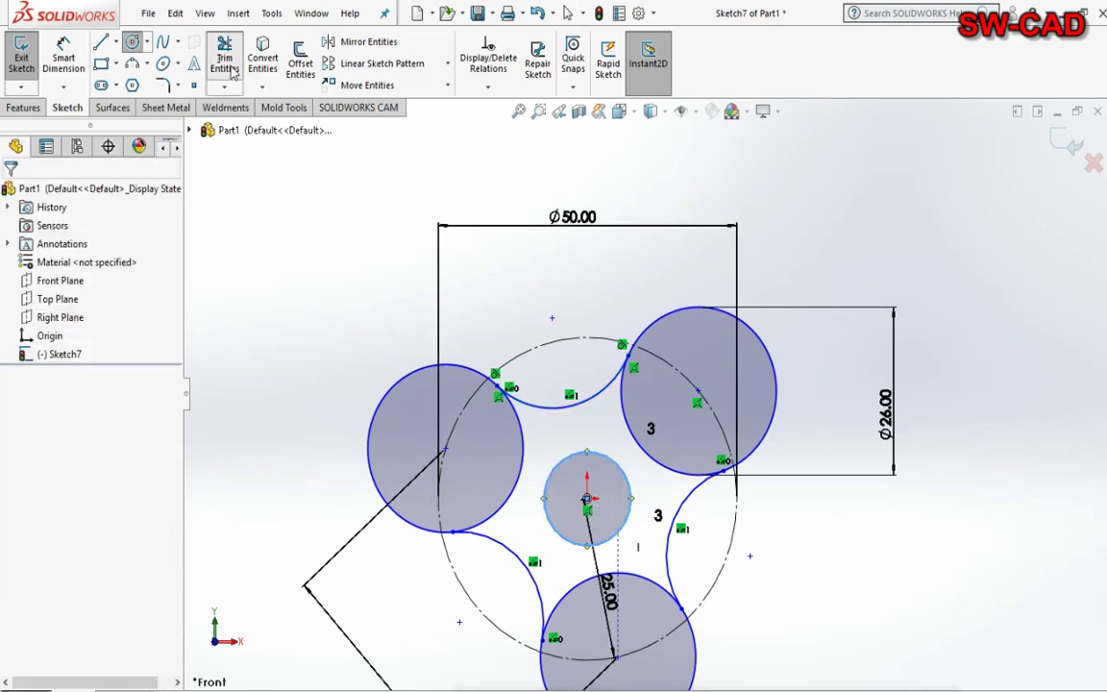
# - Trim the inner arcs of the upper-right, left and bottom circles
pyautogui.click(635, 444)
pyautogui.click(520, 480)
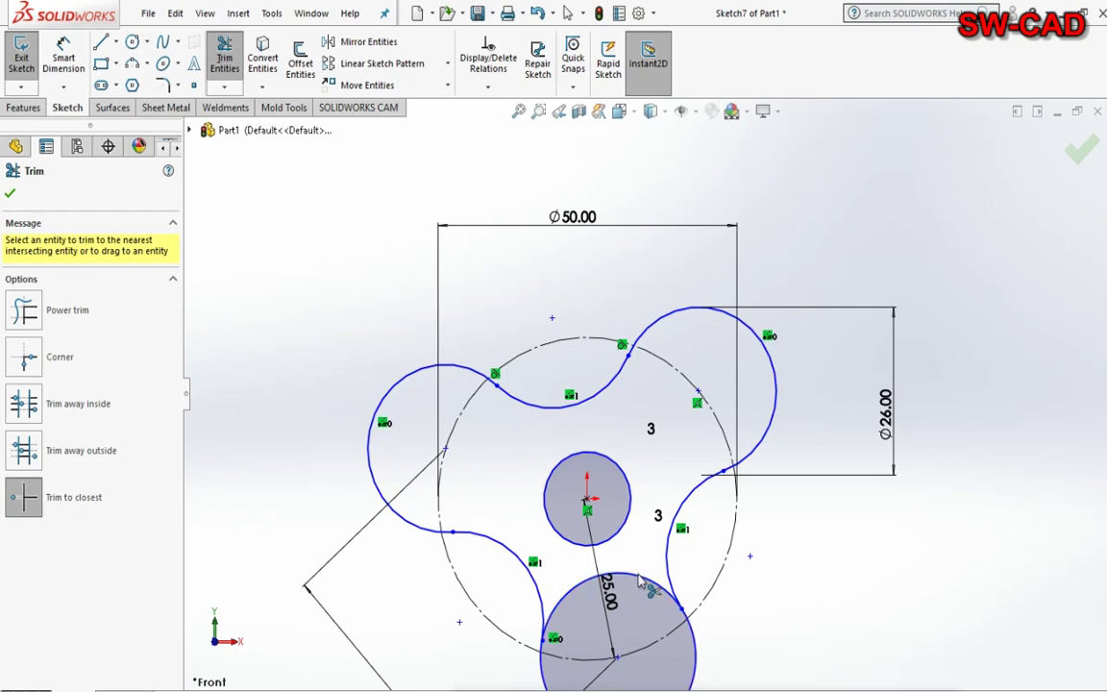
pyautogui.click(650, 586)
pyautogui.scroll(2, 643, 389)
pyautogui.press('Escape')
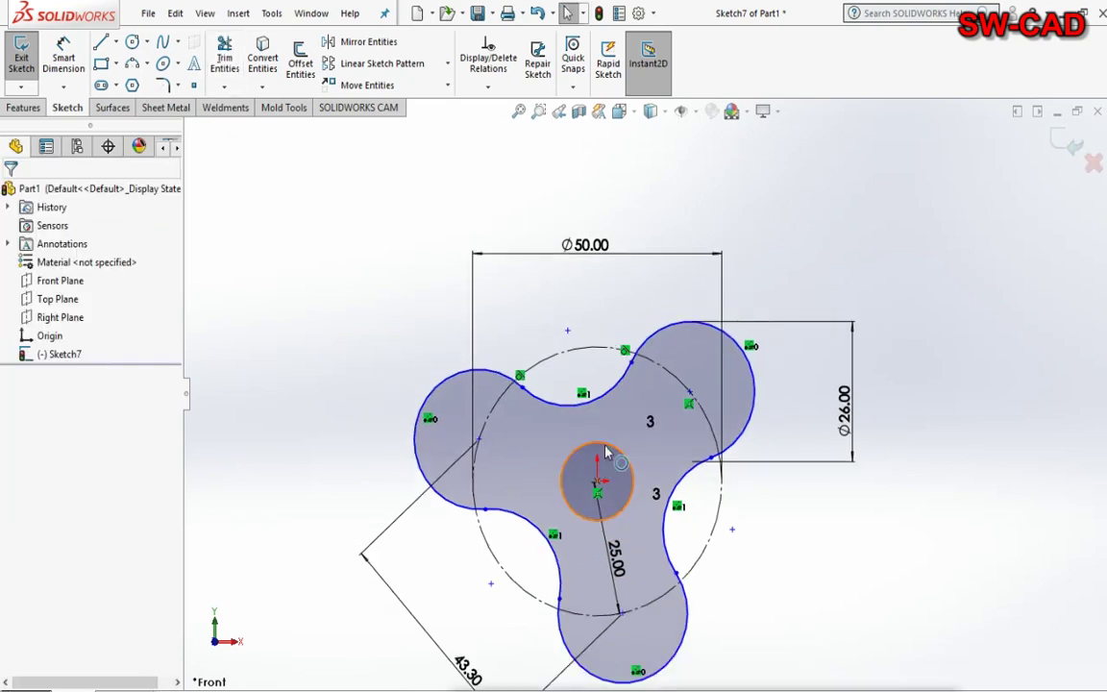
# - Set the selected circle's radius to 13 in its properties
pyautogui.click(605, 452)
pyautogui.tripleClick(92, 511)
pyautogui.write('13')
pyautogui.press('Return')
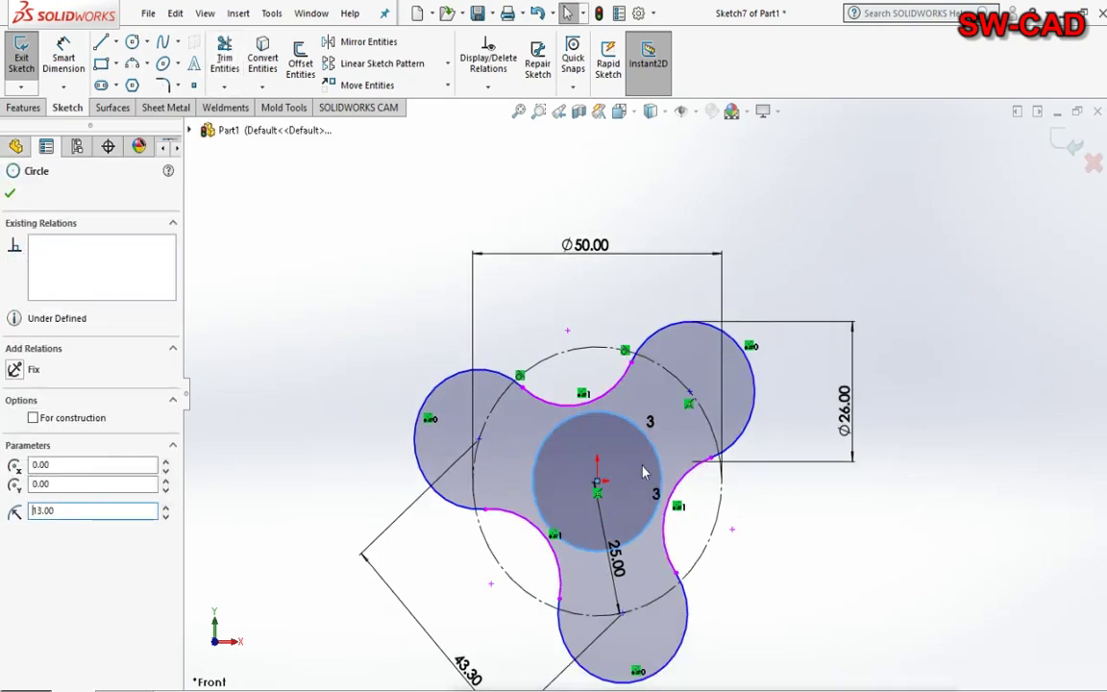
pyautogui.scroll(1, 644, 470)
pyautogui.scroll(-3, 646, 481)
pyautogui.press('Escape')
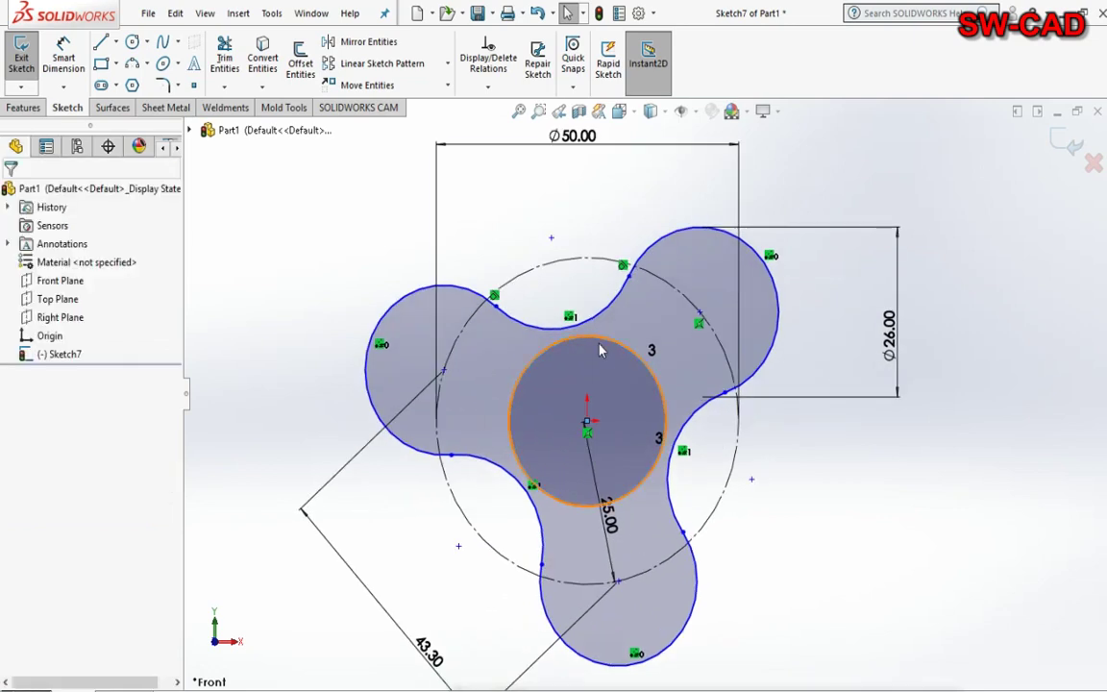
pyautogui.click(601, 343)
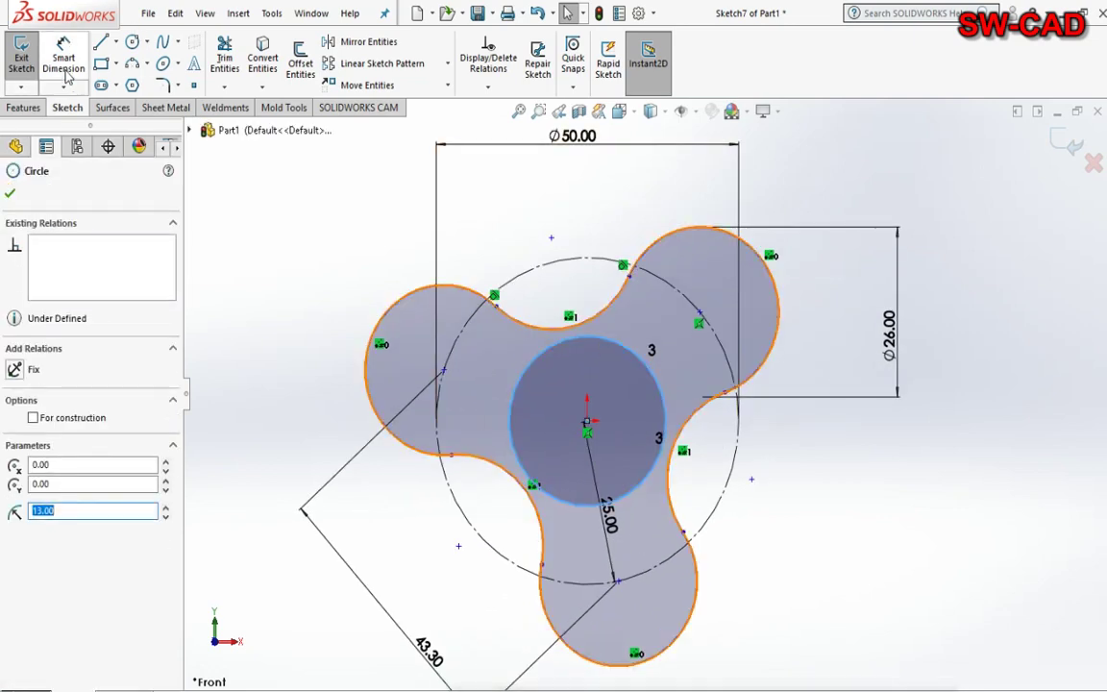
pyautogui.press('Escape')
# - Add Ø26 diameter, R14 connecting-arc and 25.00 distance dimensions, repositioning them
pyautogui.press('d')
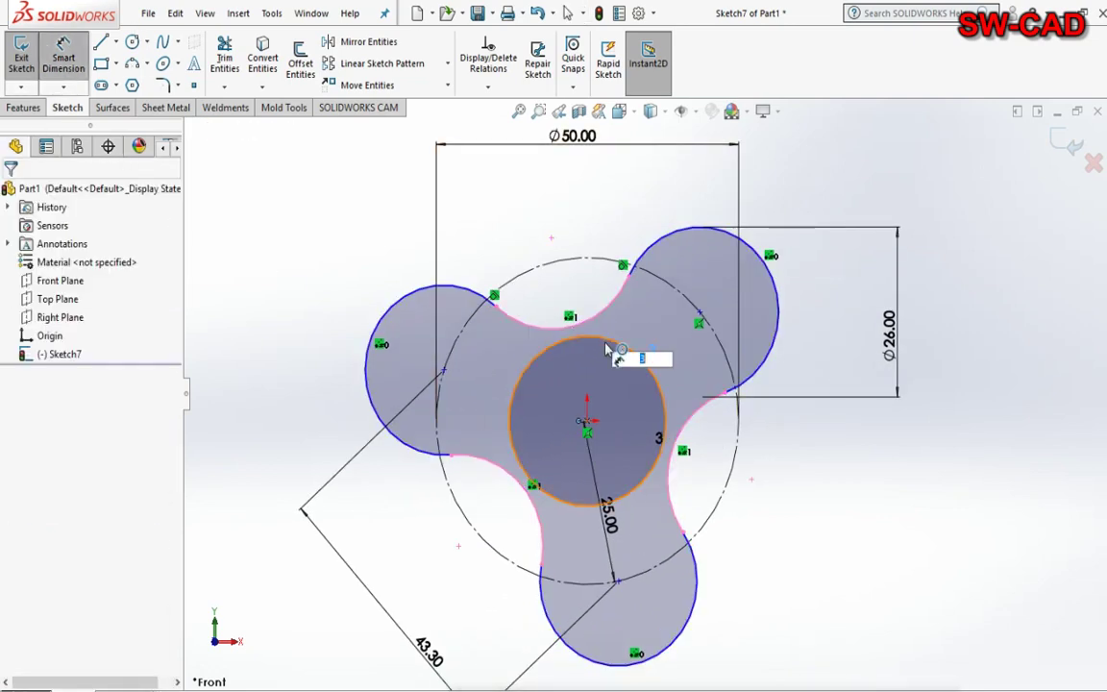
pyautogui.click(601, 439)
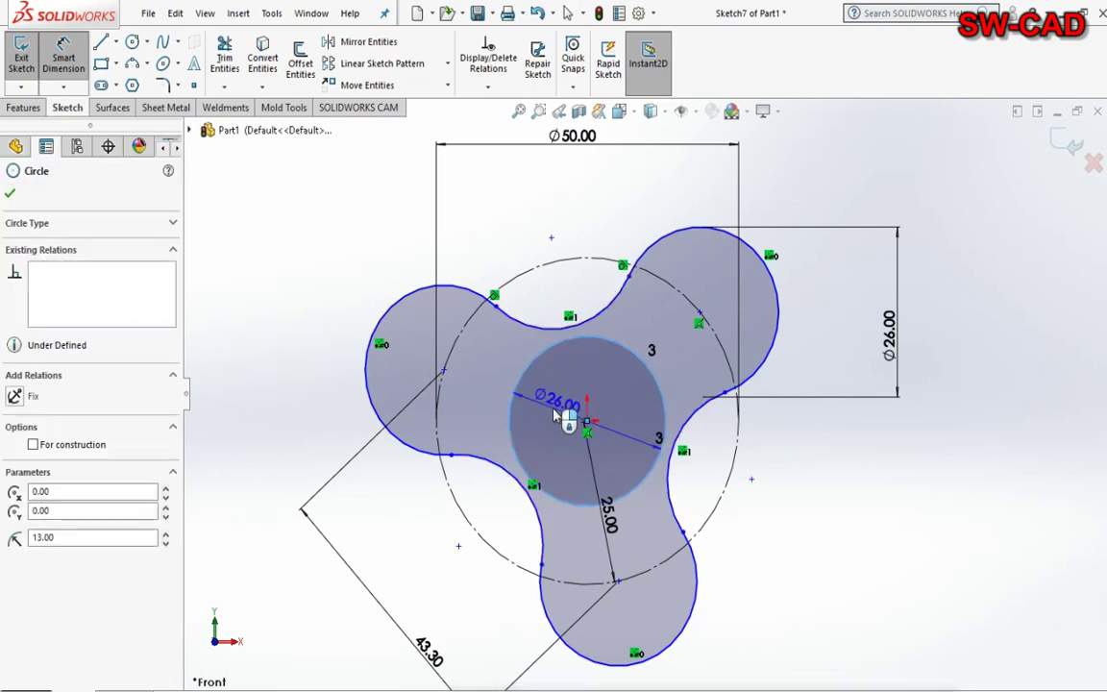
pyautogui.click(564, 413)
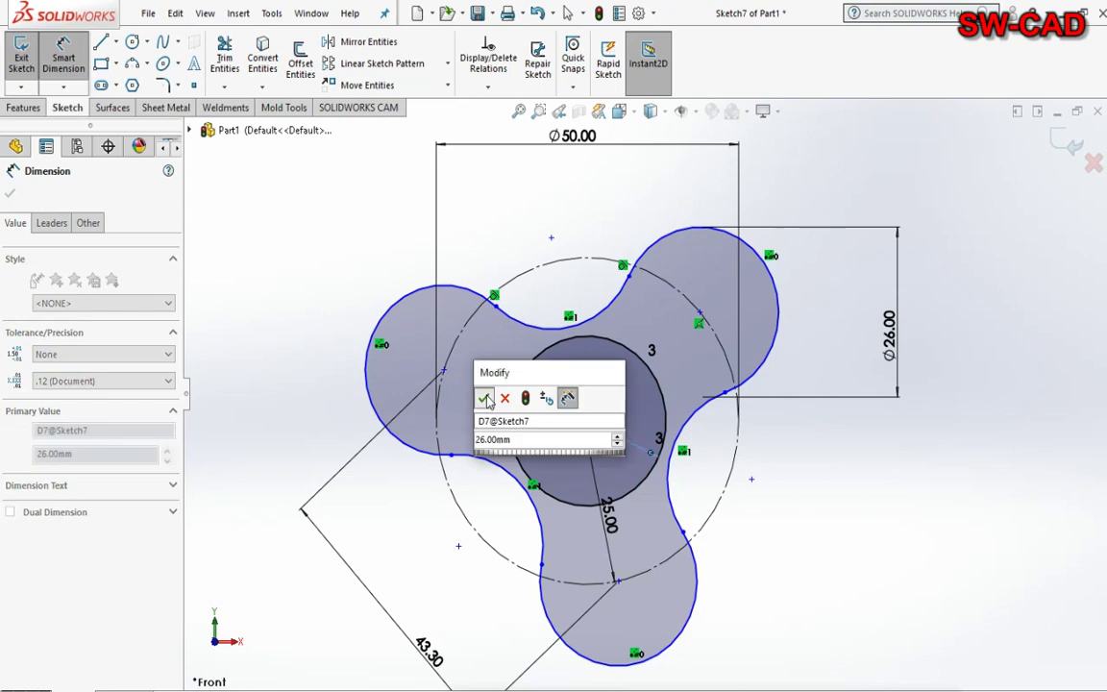
pyautogui.click(486, 399)
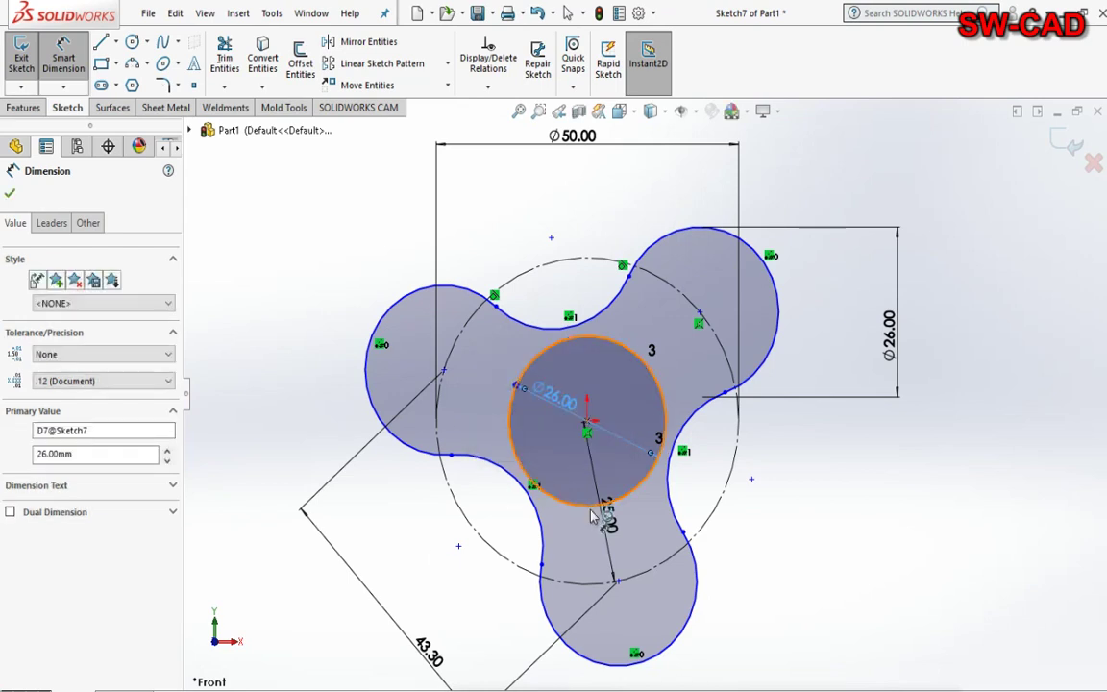
pyautogui.click(499, 474)
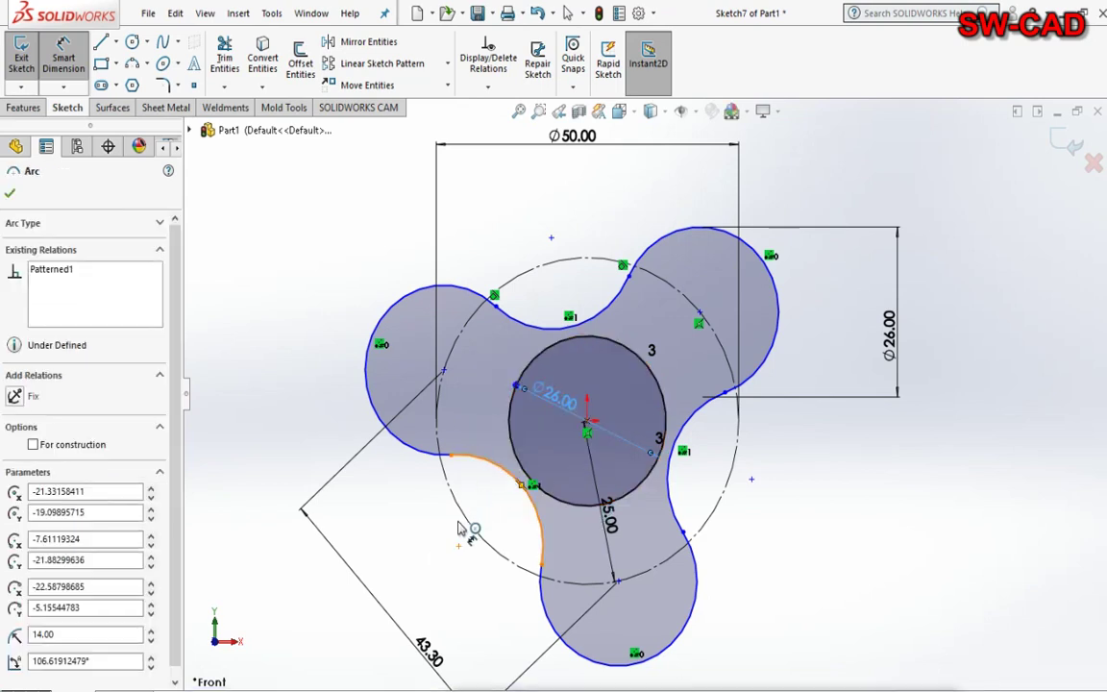
pyautogui.click(430, 581)
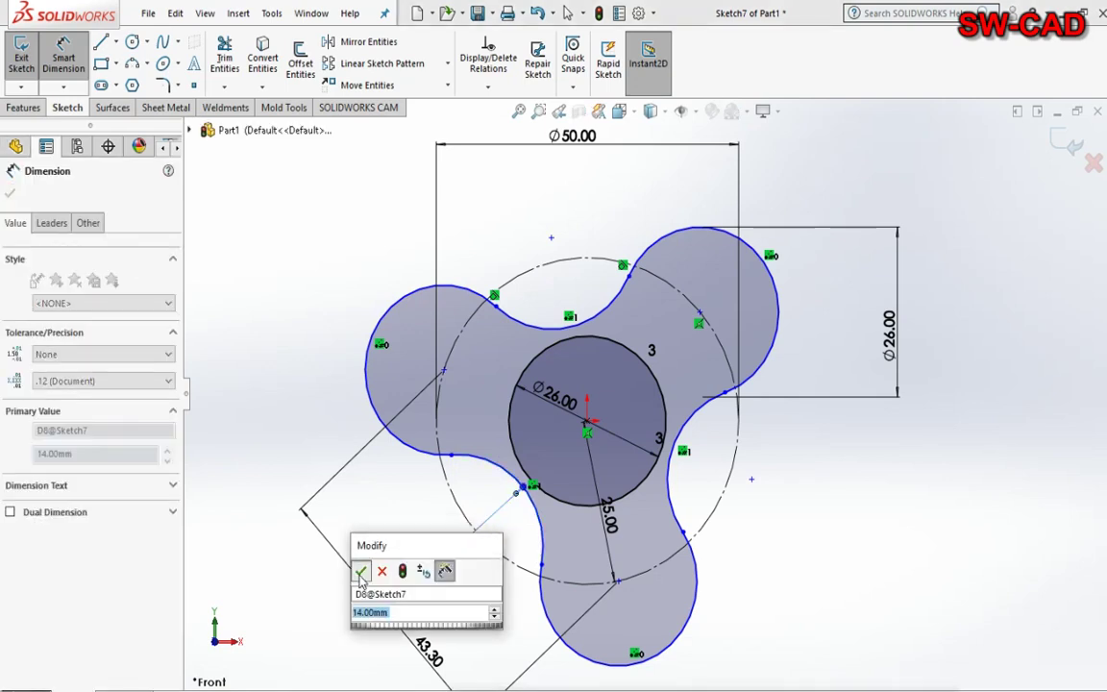
pyautogui.click(363, 567)
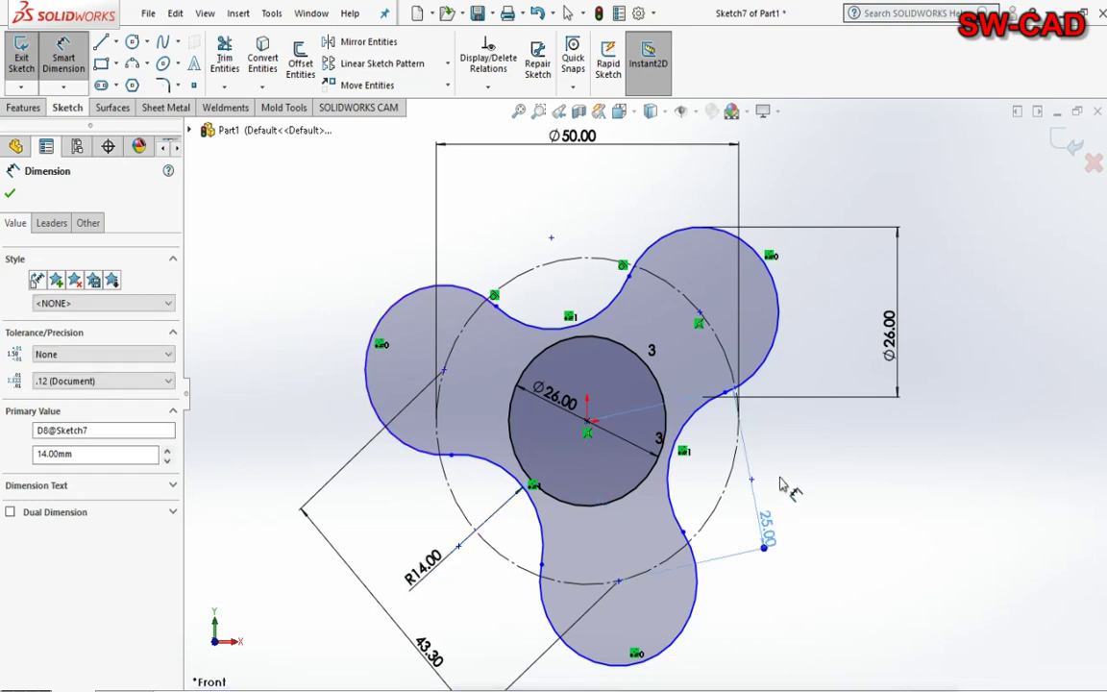
pyautogui.click(740, 460)
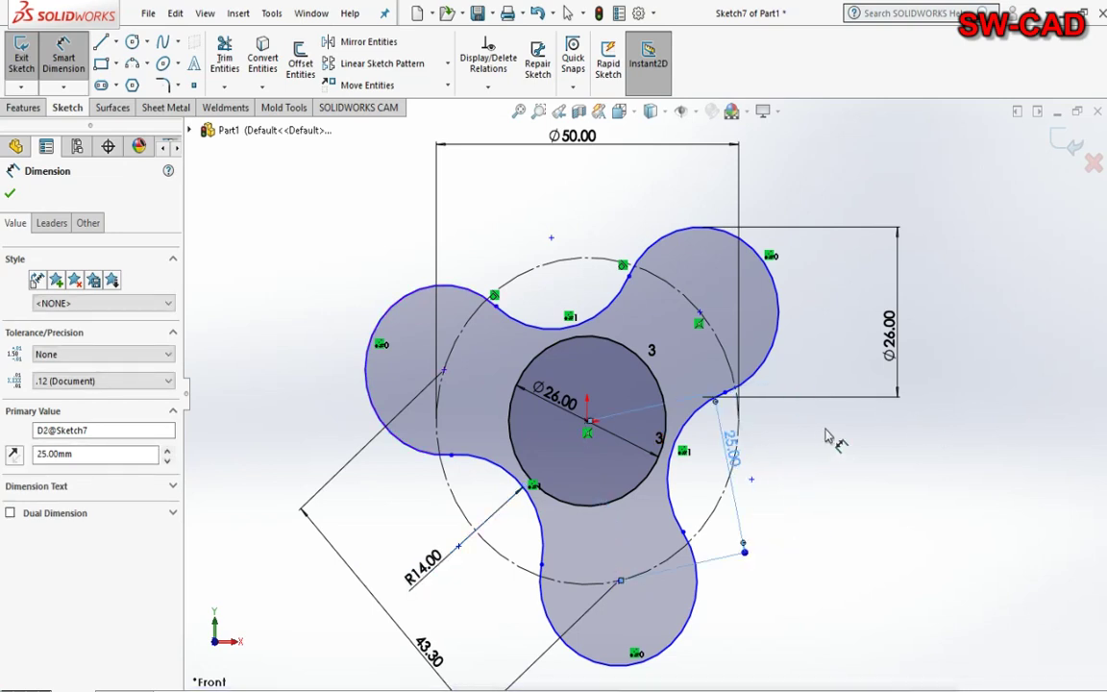
pyautogui.moveTo(766, 523); pyautogui.dragTo(841, 408)
pyautogui.moveTo(902, 303)
pyautogui.mouseDown()
pyautogui.moveTo(946, 331)
pyautogui.moveTo(932, 330)
pyautogui.mouseUp()
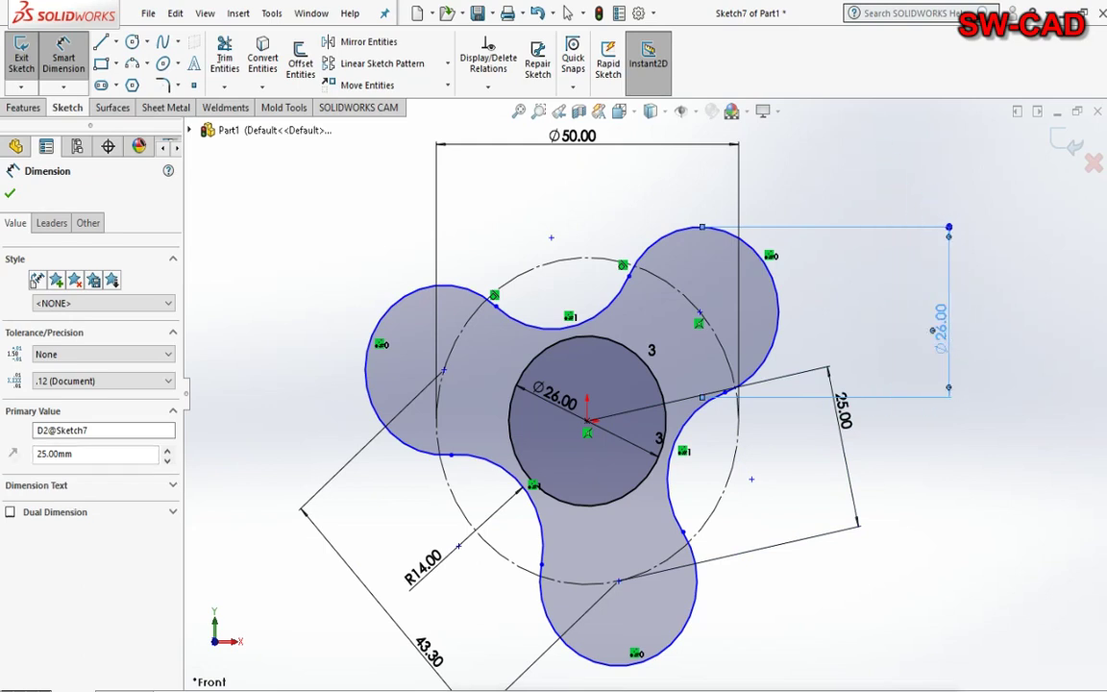
pyautogui.click(842, 196)
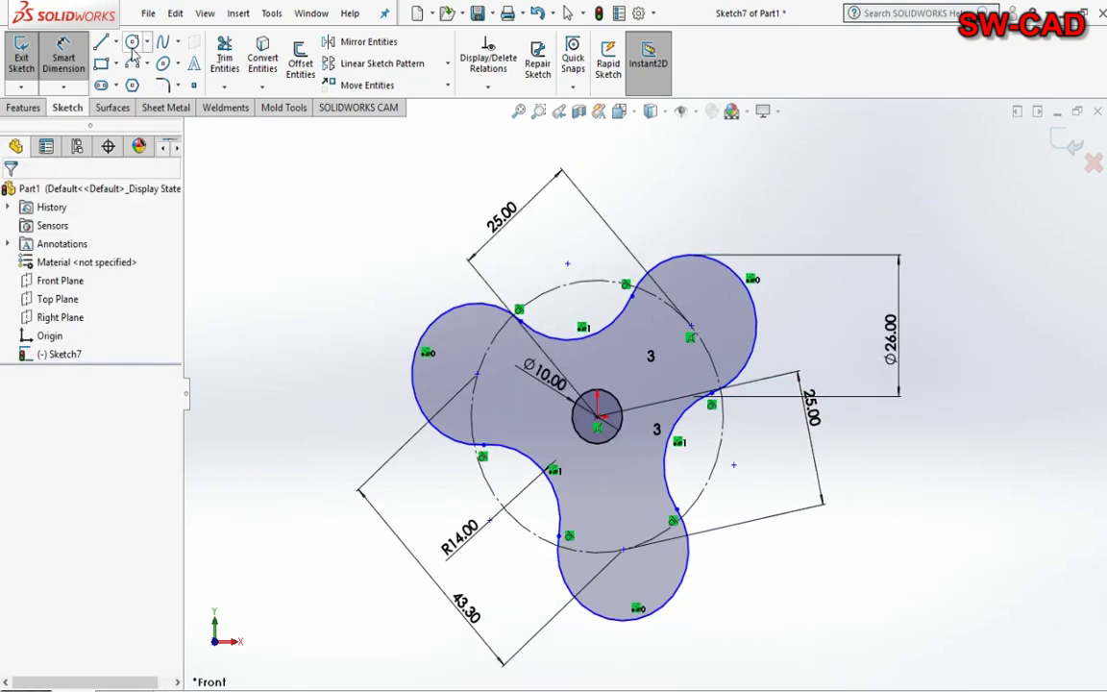
# - Draw a hole circle inside the upper-right lobe
pyautogui.press('c')
pyautogui.click(690, 325)
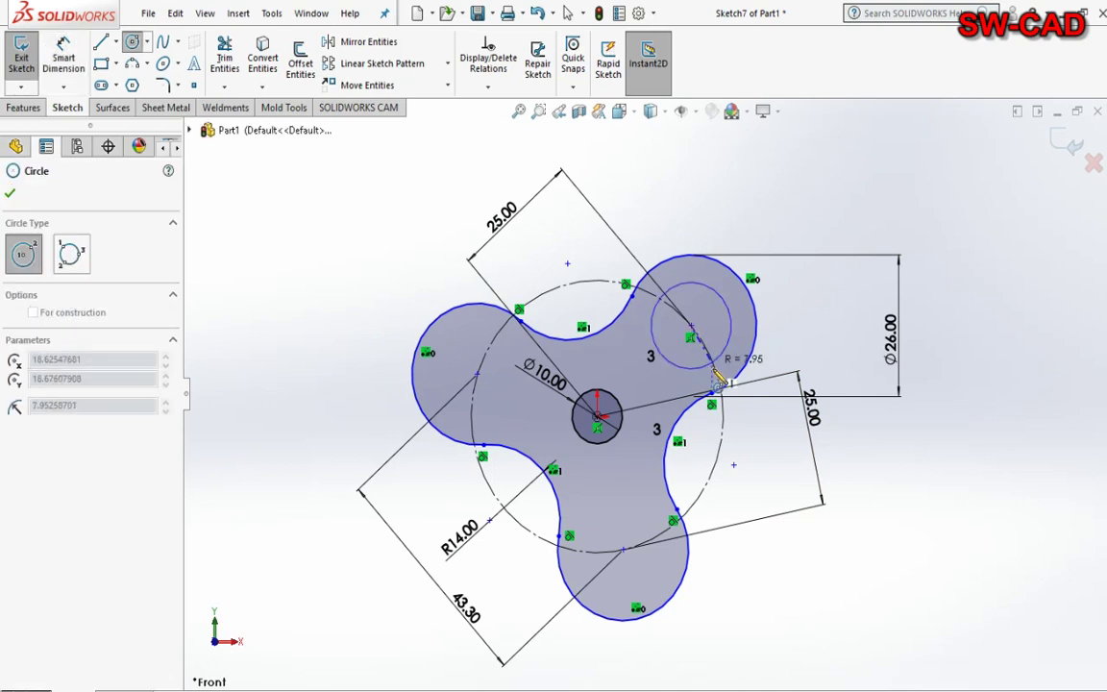
pyautogui.click(725, 383)
pyautogui.write('10')
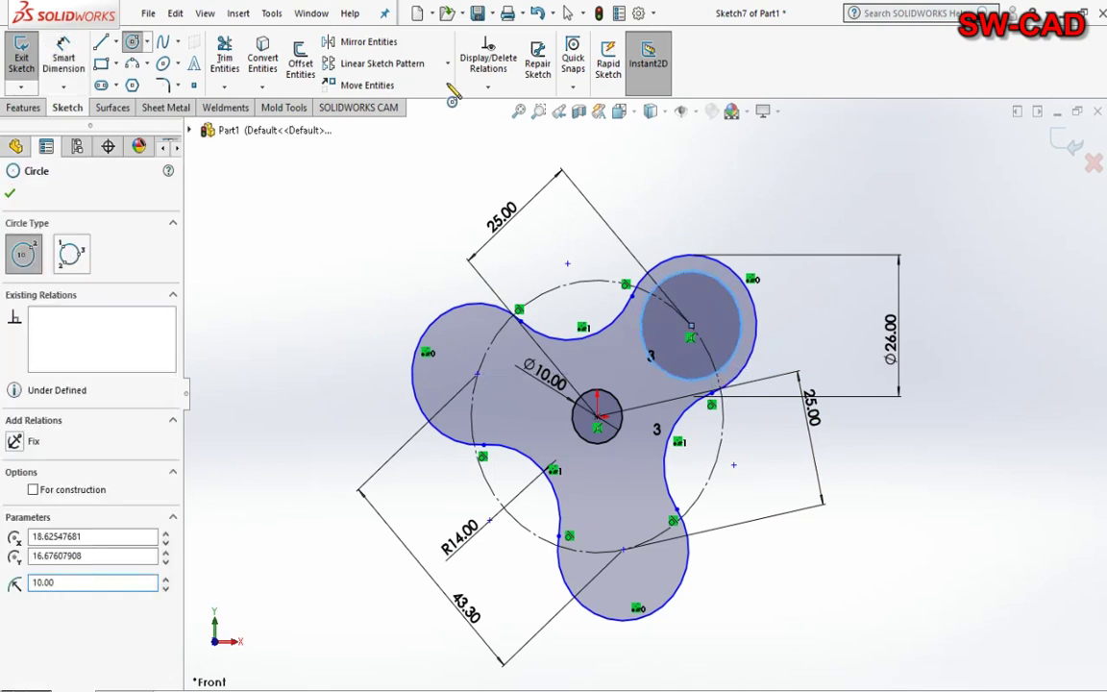
pyautogui.press('Escape')
# - Circular-pattern the hole circle into three copies around the origin
pyautogui.click(447, 63)
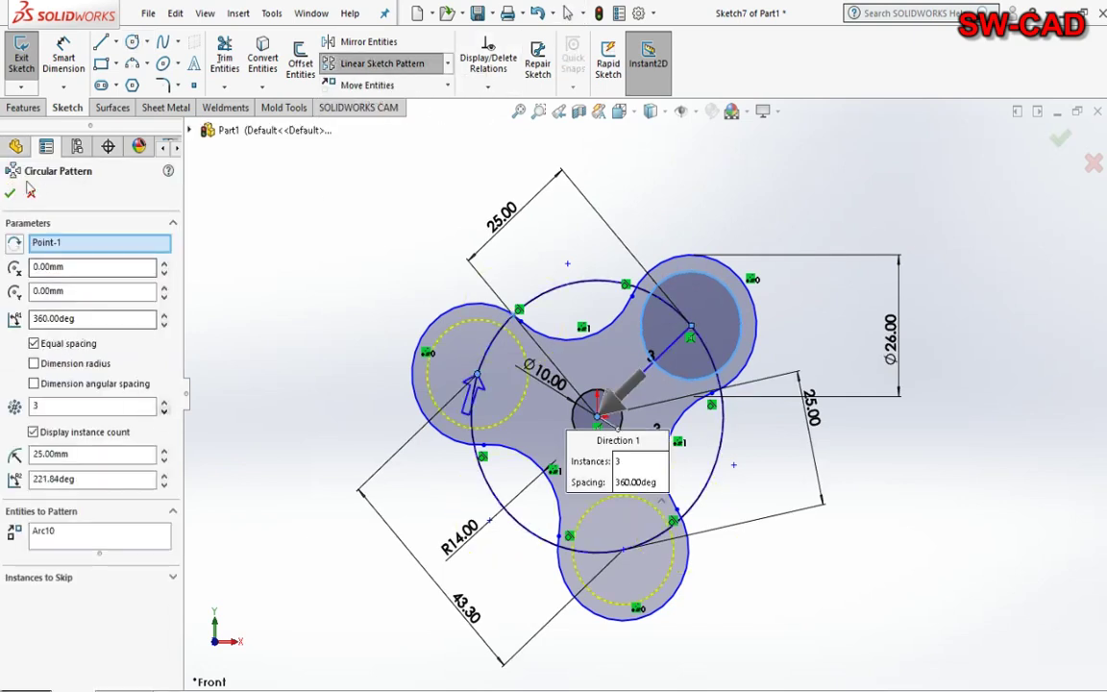
pyautogui.press('Return')
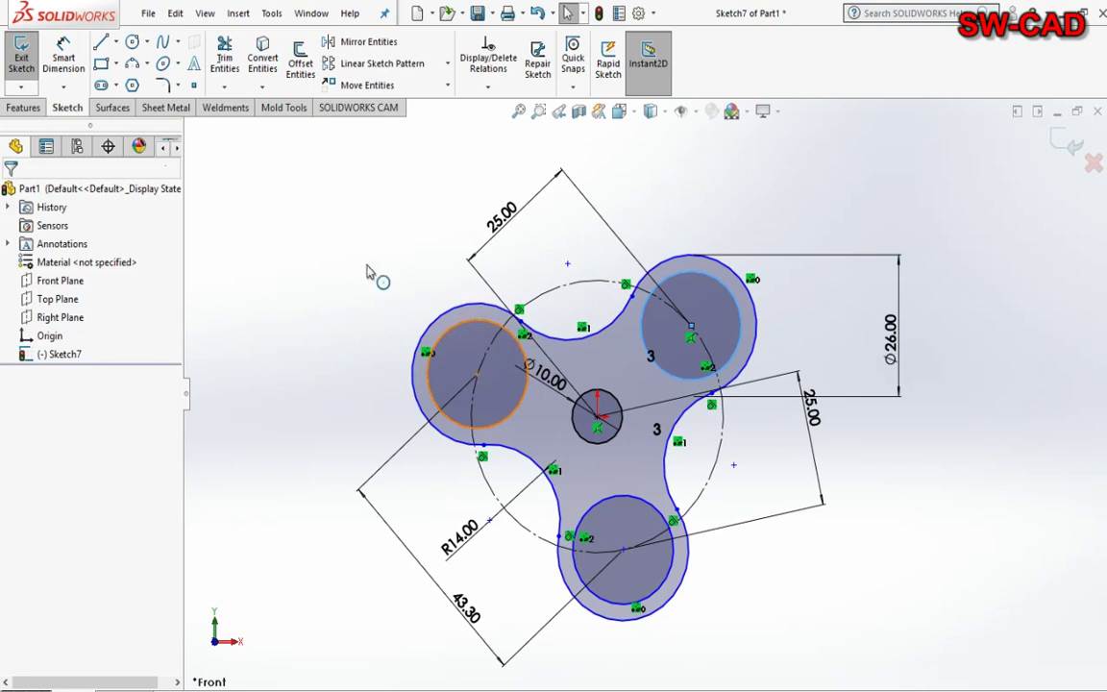
pyautogui.click(438, 339)
# - Dimension the upper-right hole with a Ø20.00 diameter
pyautogui.press('Escape')
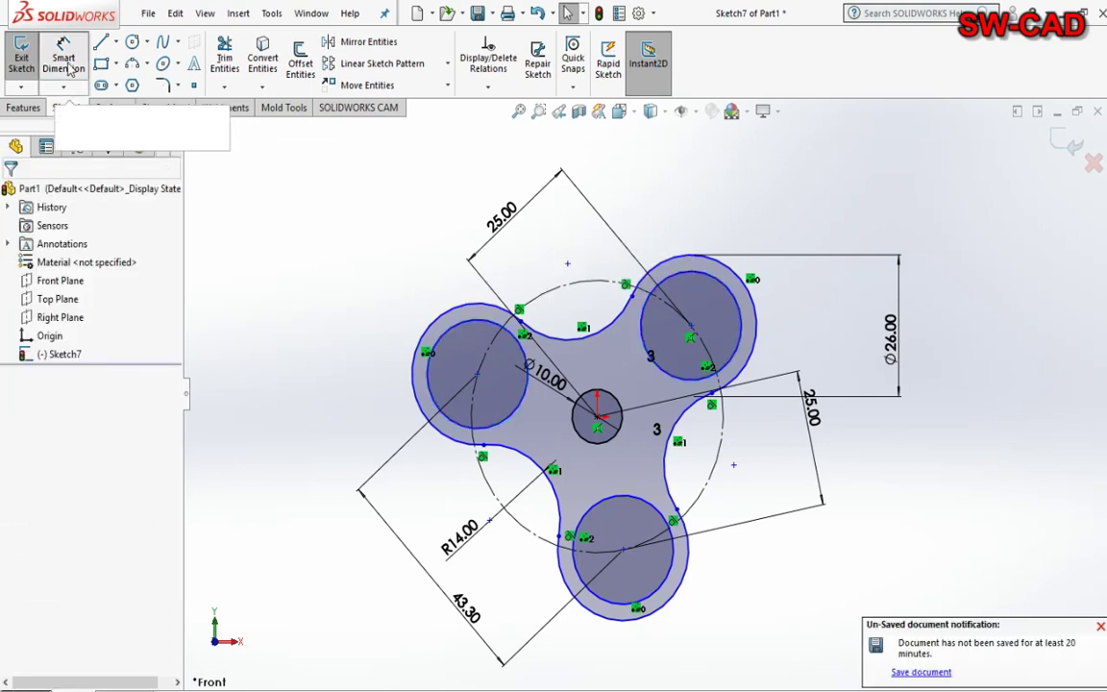
pyautogui.click(67, 67)
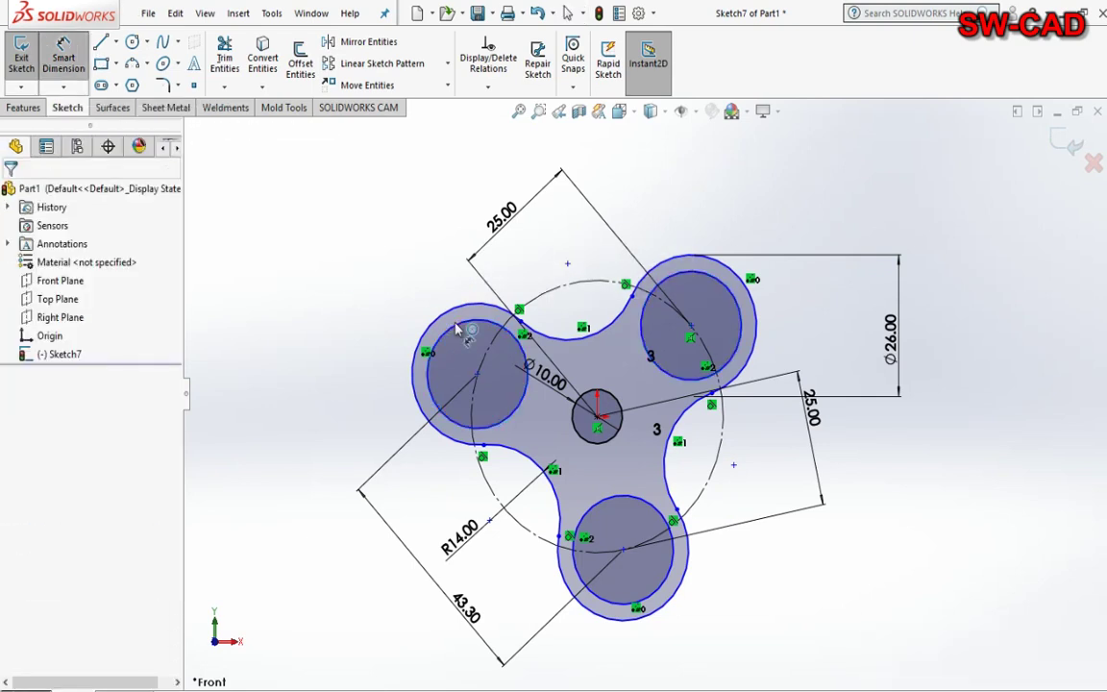
pyautogui.click(780, 310)
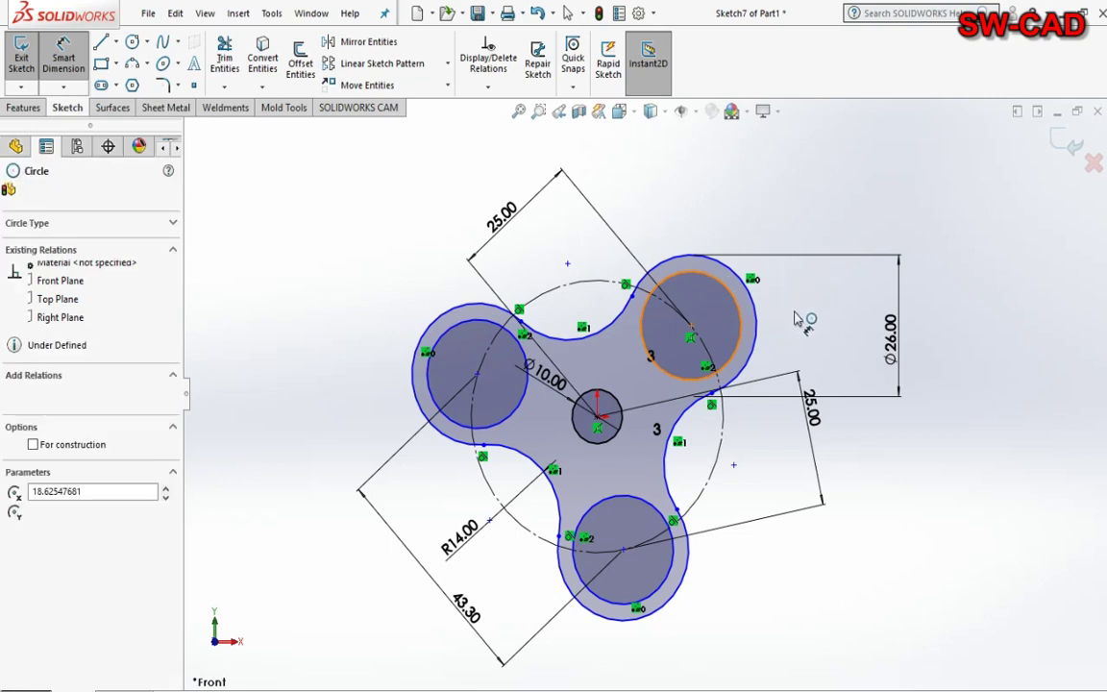
pyautogui.click(661, 192)
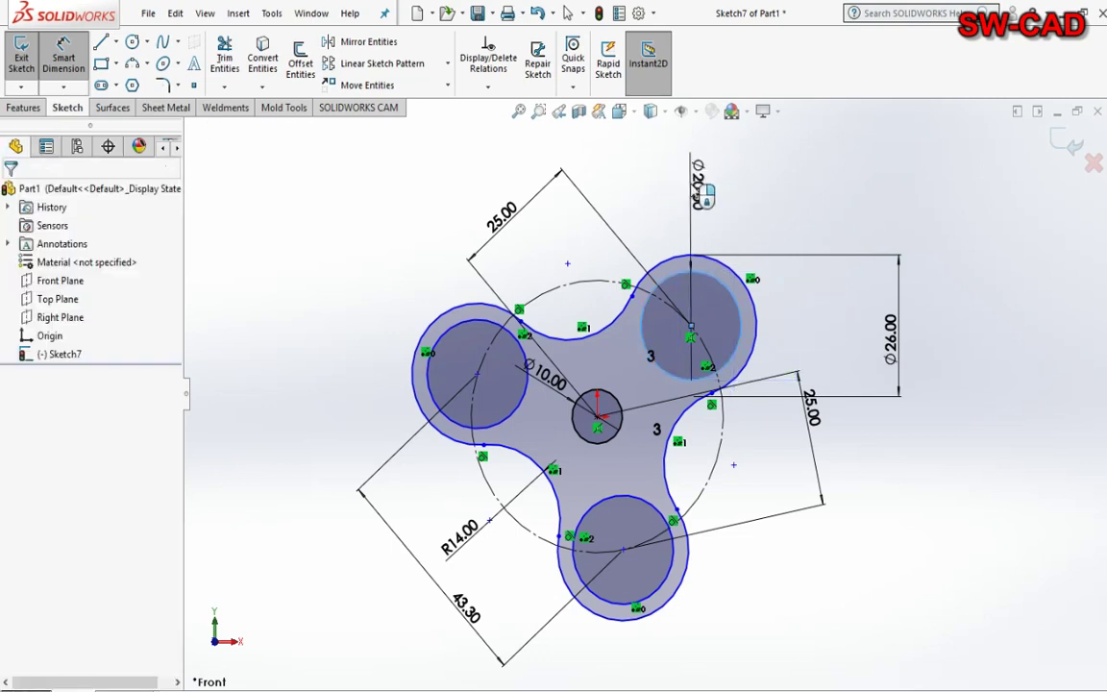
pyautogui.click(626, 182)
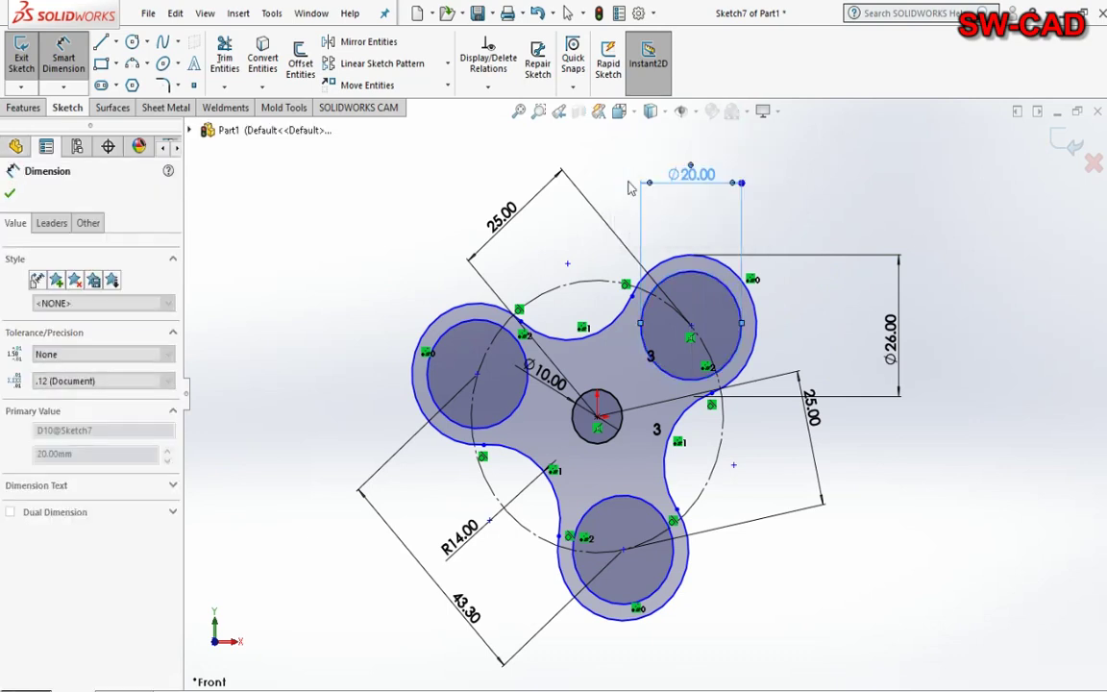
pyautogui.scroll(1, 565, 427)
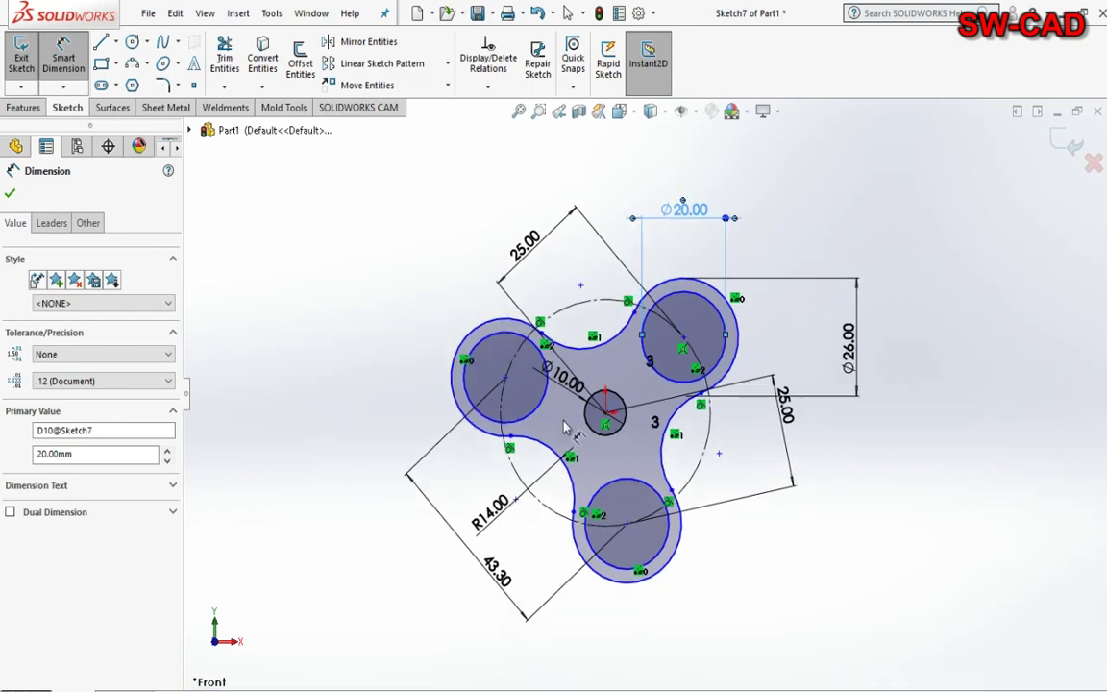
pyautogui.click(29, 111)
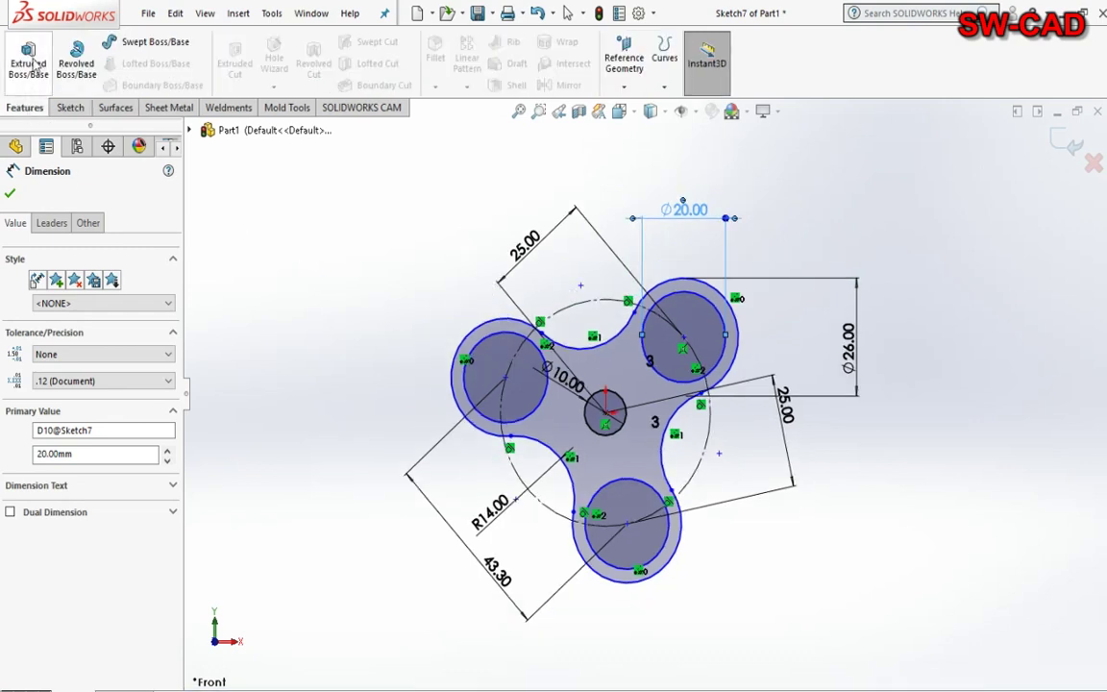
# - Extrude the spinner sketch 8 mm Mid Plane into Boss-Extrude1 and view it obliquely
pyautogui.click(30, 57)
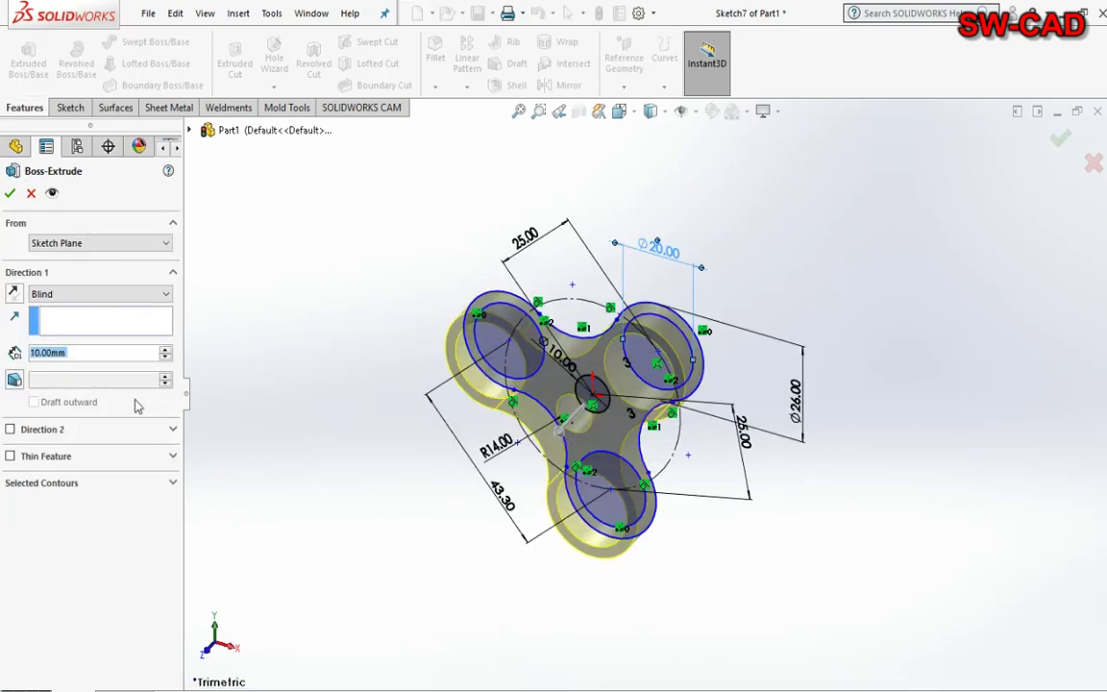
pyautogui.click(96, 293)
pyautogui.click(94, 365)
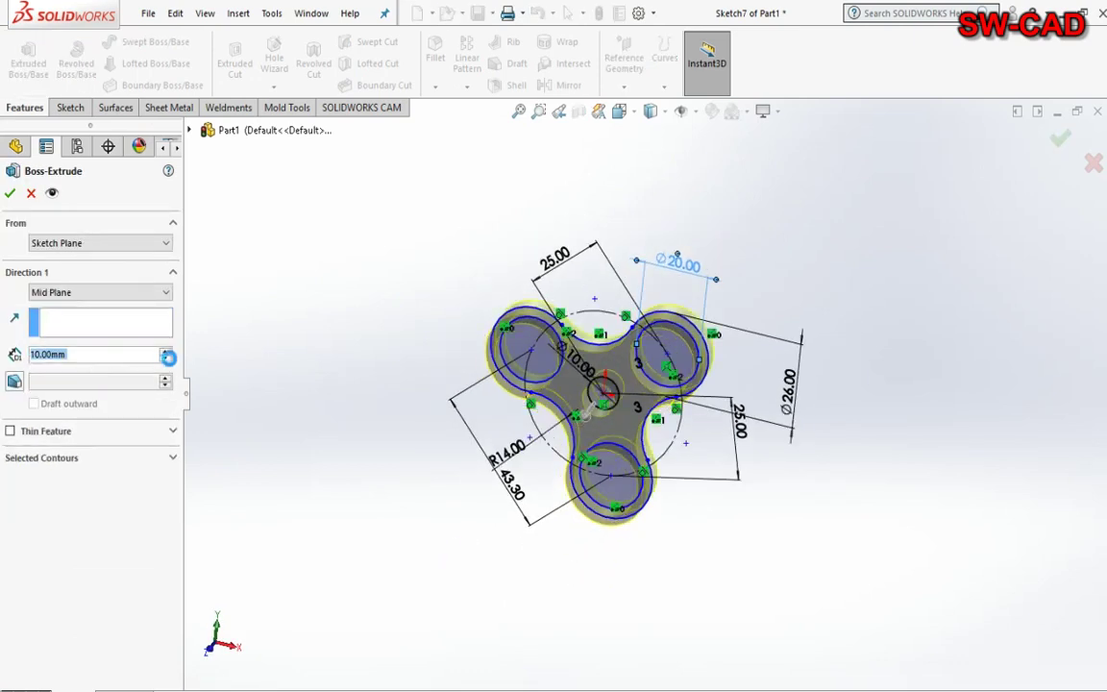
pyautogui.write('8')
pyautogui.press('Return')
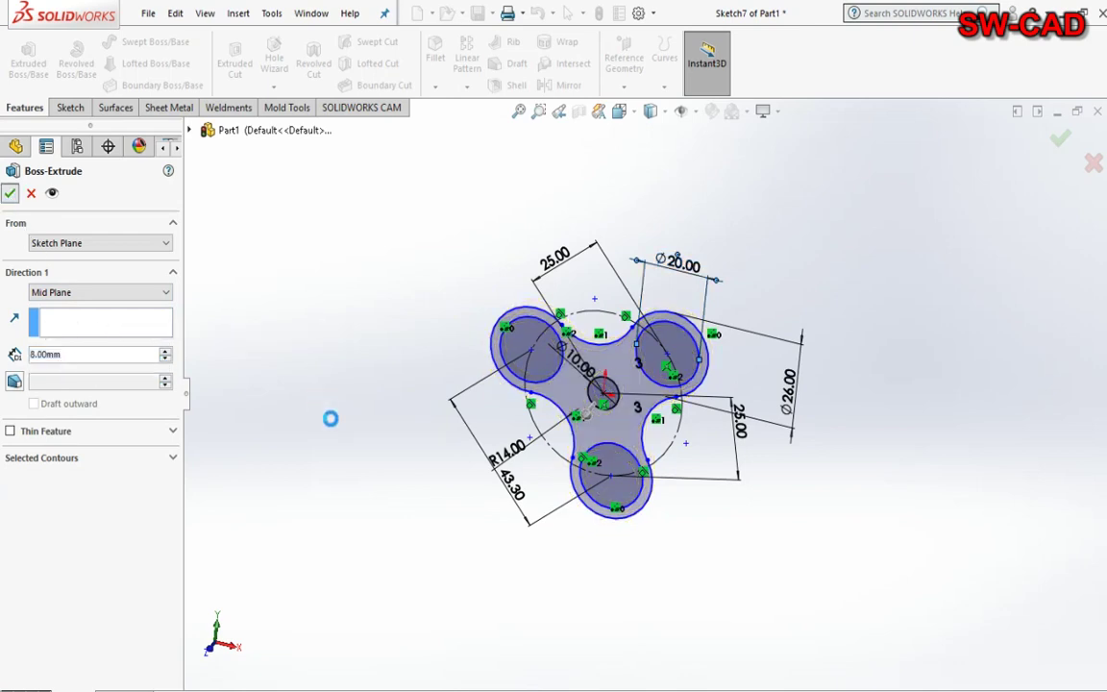
pyautogui.press('Return')
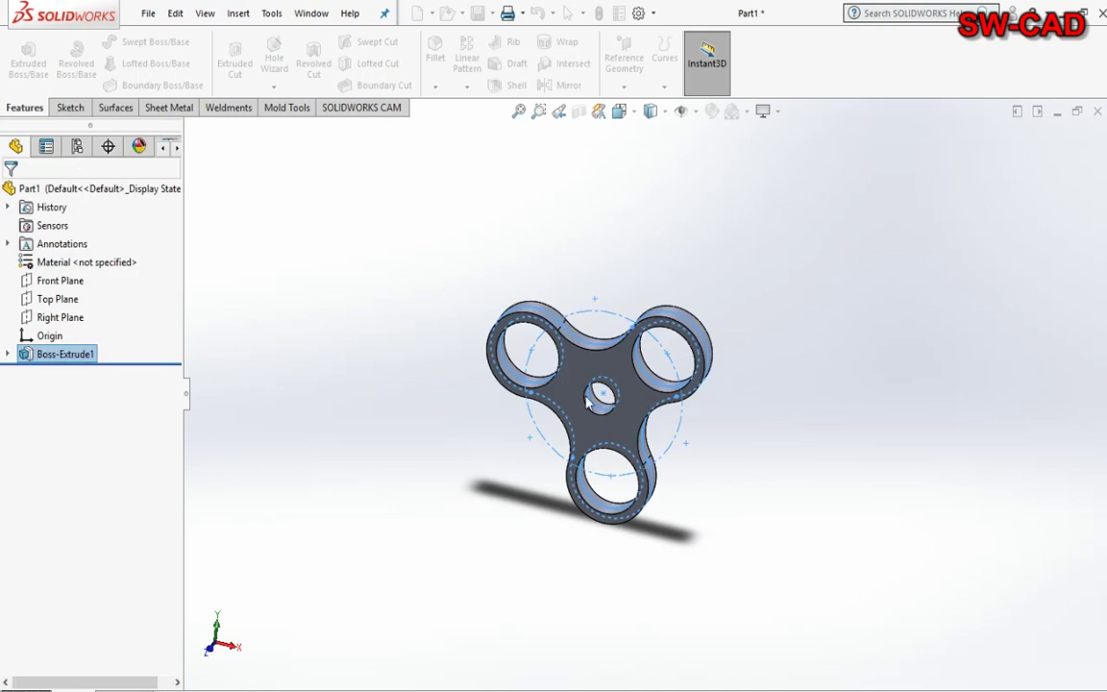
pyautogui.moveTo(648, 227); pyautogui.dragTo(796, 347, button='middle')
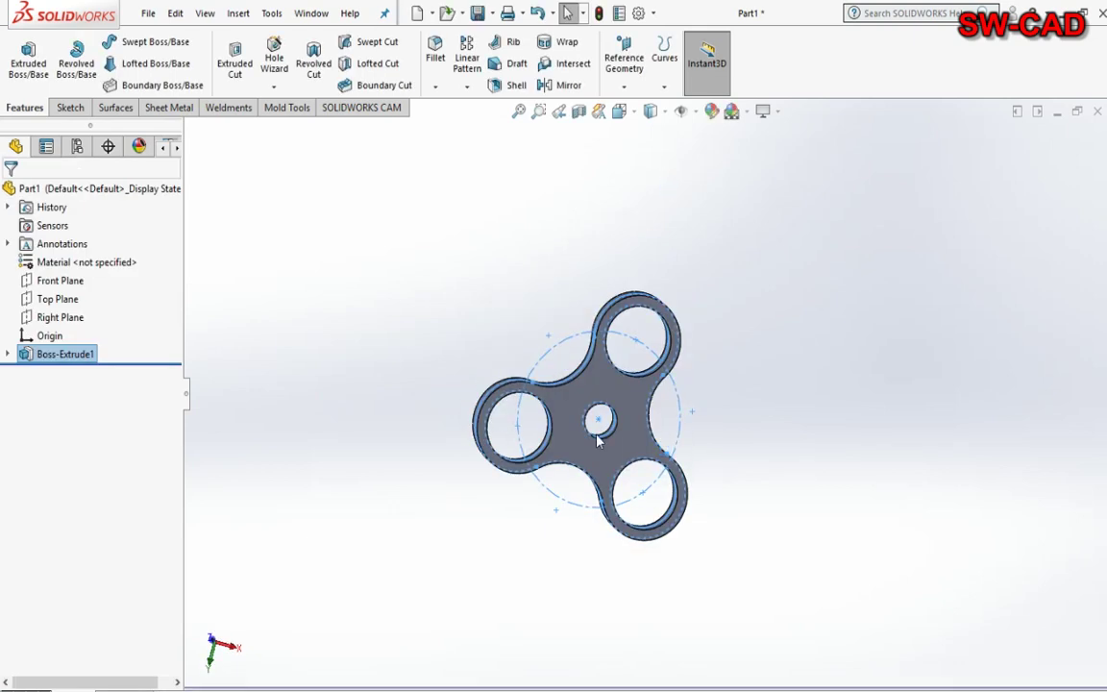
pyautogui.scroll(-2, 624, 480)
pyautogui.moveTo(823, 394)
pyautogui.mouseDown(button='middle')
pyautogui.moveTo(692, 292)
pyautogui.moveTo(616, 287)
pyautogui.moveTo(729, 134)
pyautogui.mouseUp(button='middle')
pyautogui.click(766, 111)
pyautogui.click(774, 155)
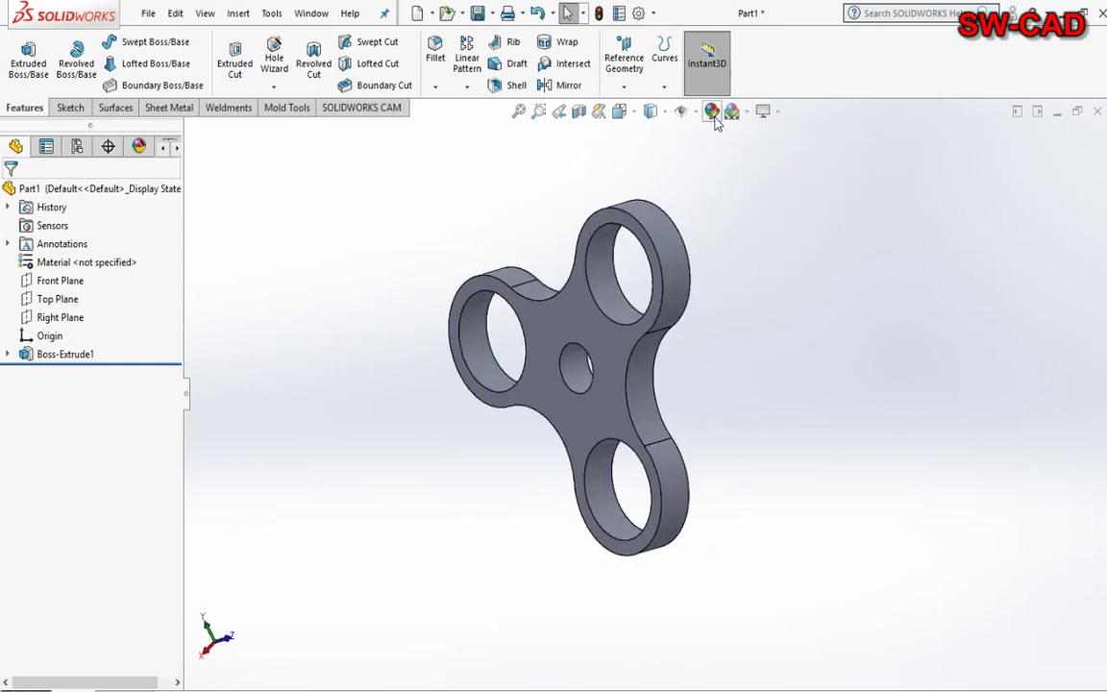
# - Apply a crimson red colour appearance to the whole Part1 body
pyautogui.click(712, 112)
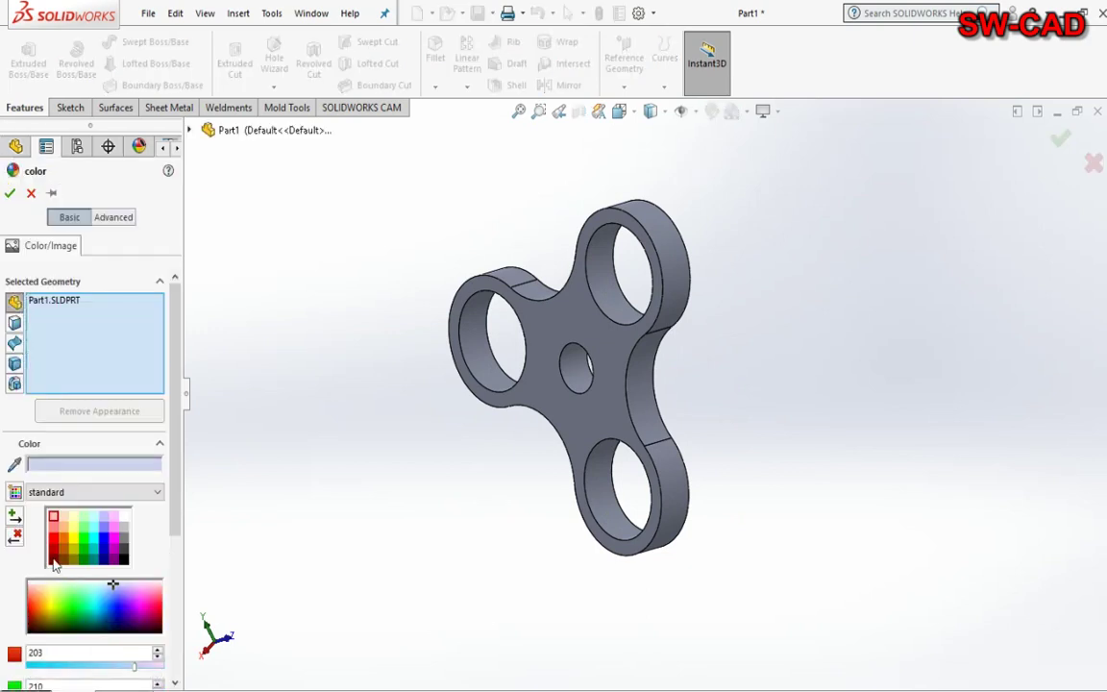
pyautogui.click(57, 538)
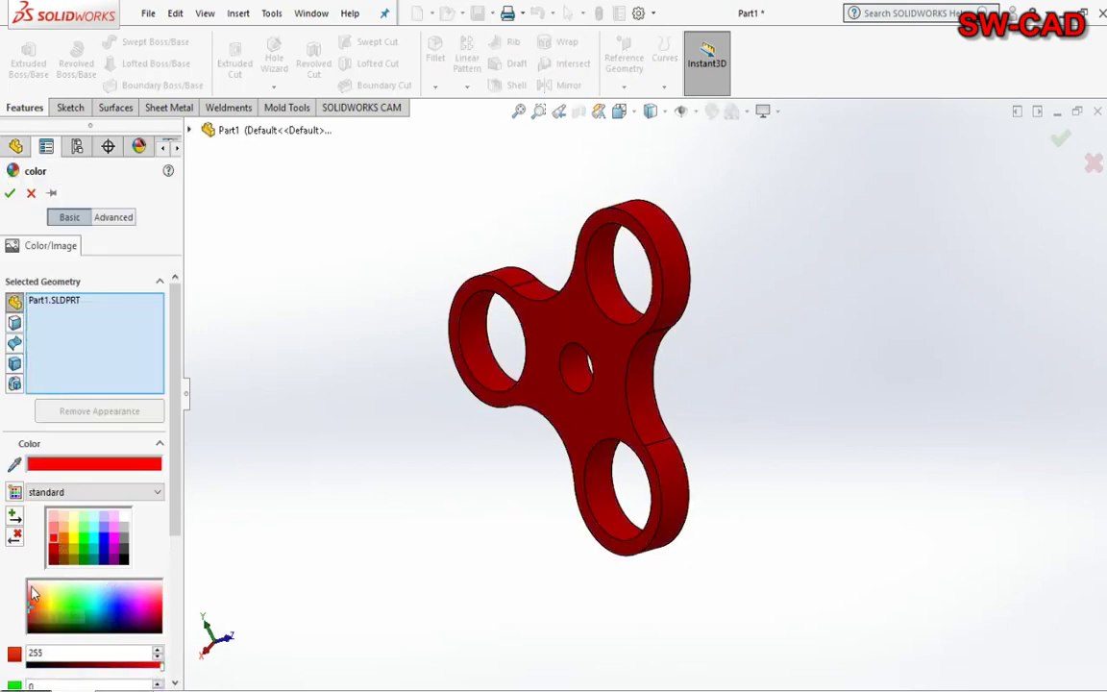
pyautogui.click(32, 588)
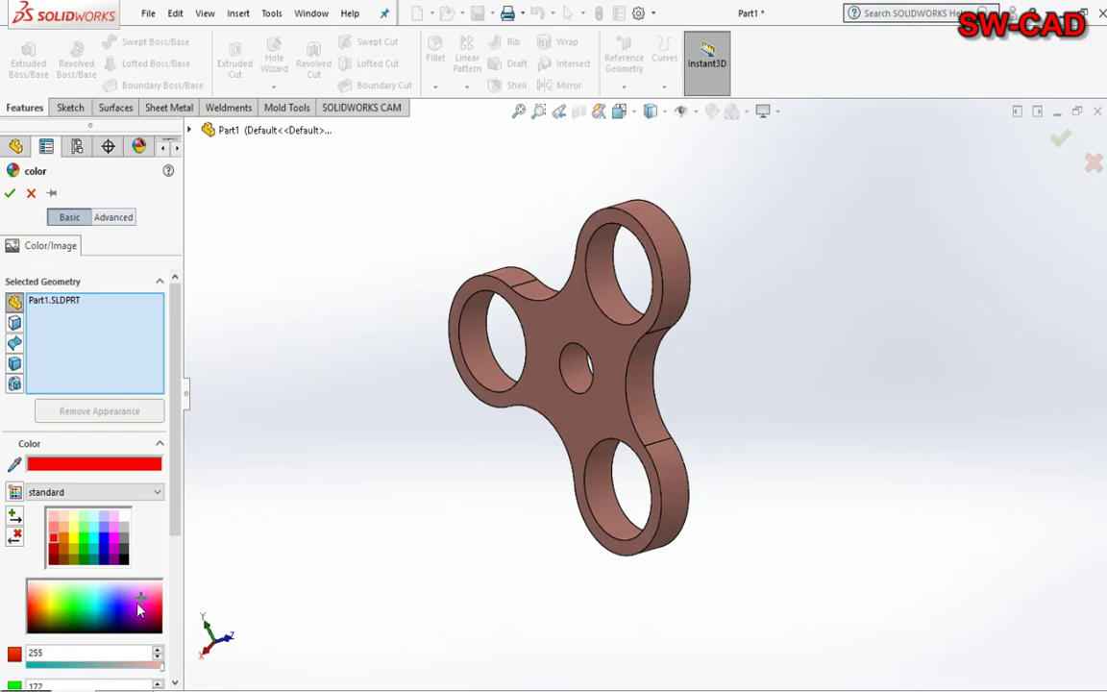
pyautogui.click(140, 599)
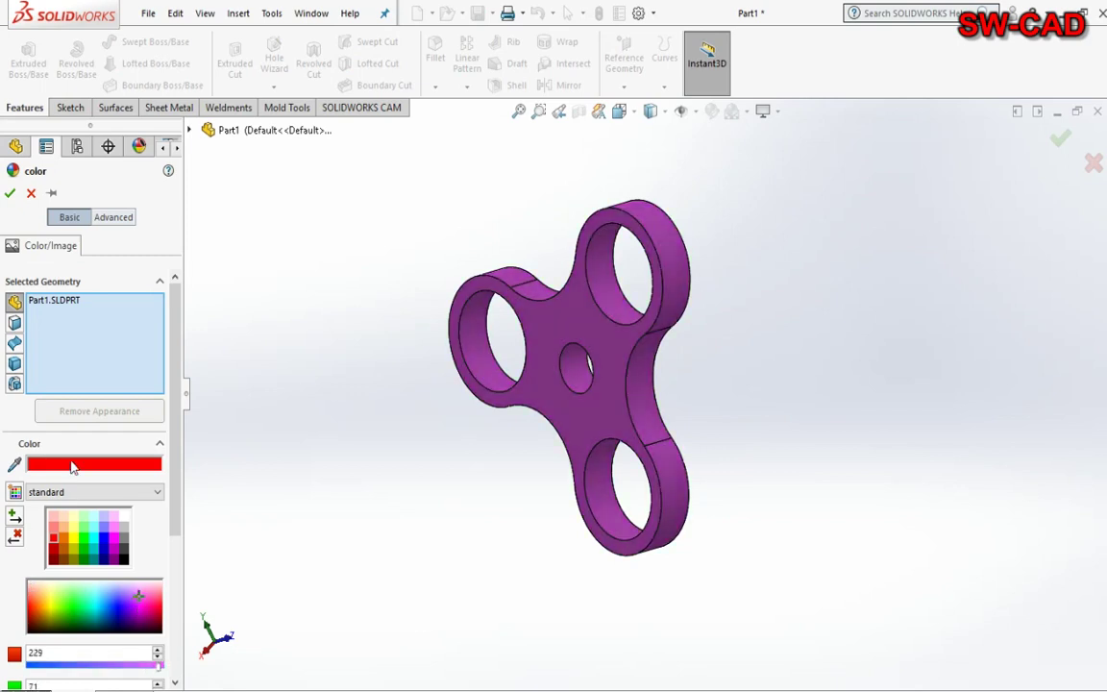
pyautogui.click(159, 614)
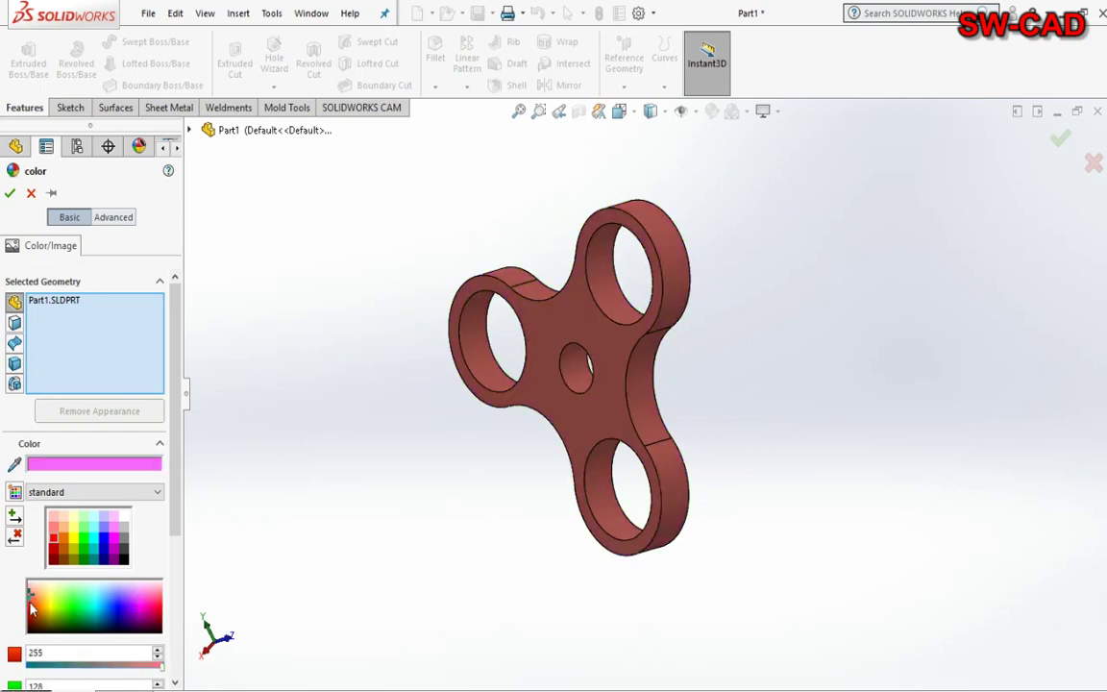
pyautogui.click(155, 607)
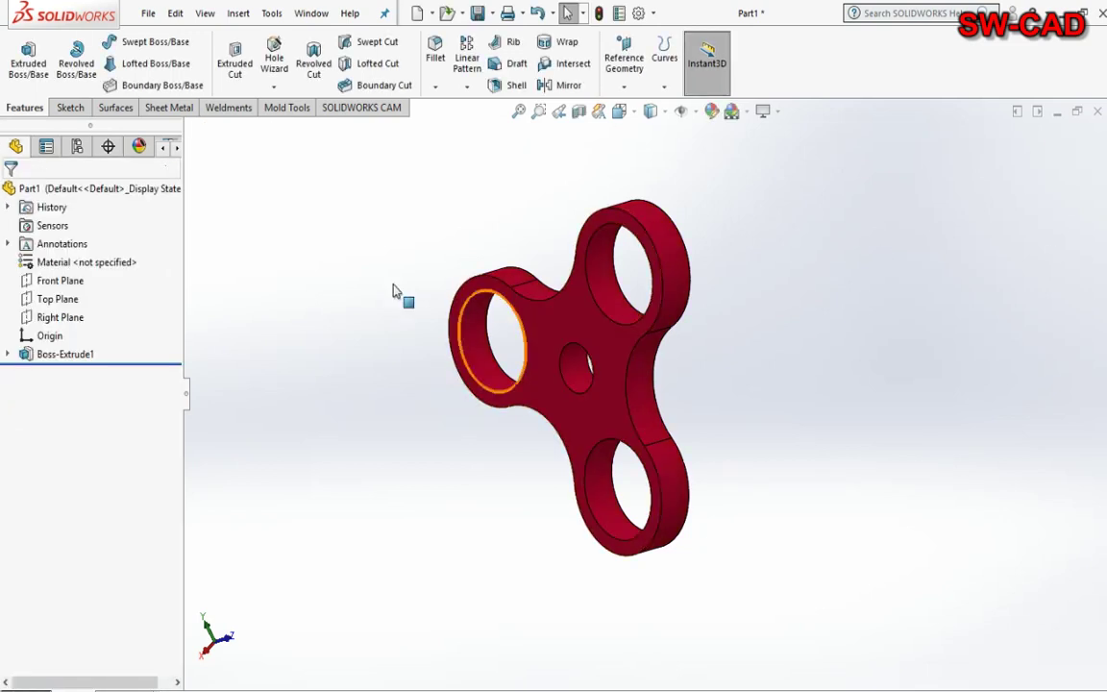
# - Fillet the spinner's outer front and back edges with a 2 mm radius
pyautogui.click(436, 50)
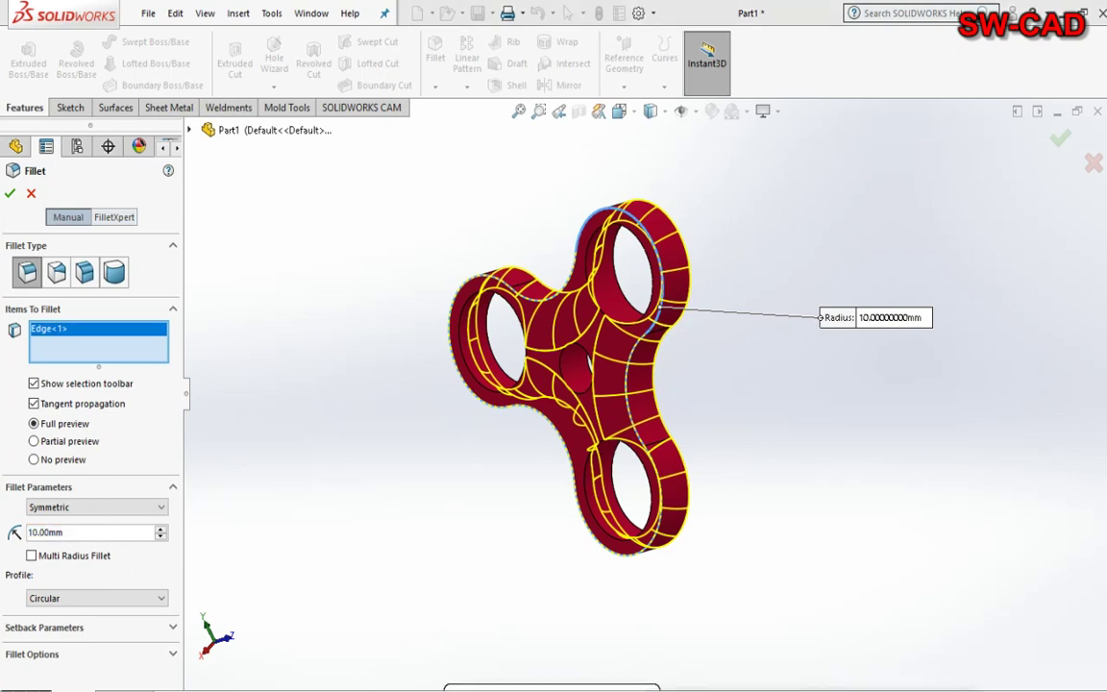
pyautogui.doubleClick(46, 531)
pyautogui.write('2')
pyautogui.press('Return')
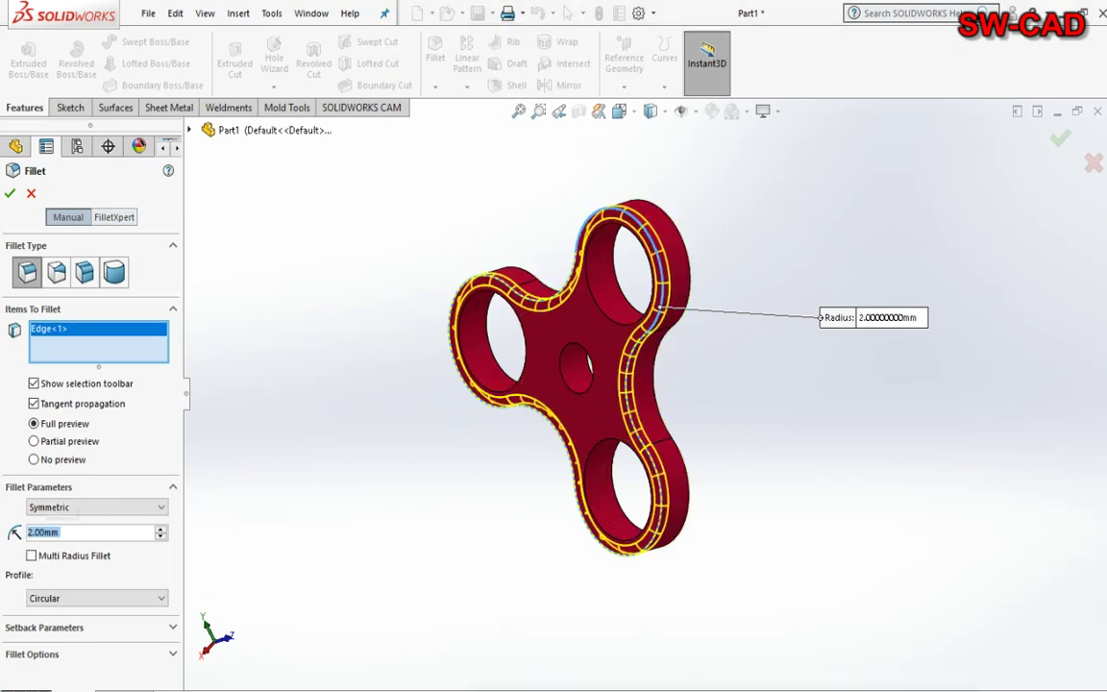
pyautogui.moveTo(713, 243)
pyautogui.mouseDown(button='middle')
pyautogui.moveTo(366, 346)
pyautogui.moveTo(622, 402)
pyautogui.mouseUp(button='middle')
pyautogui.click(620, 389)
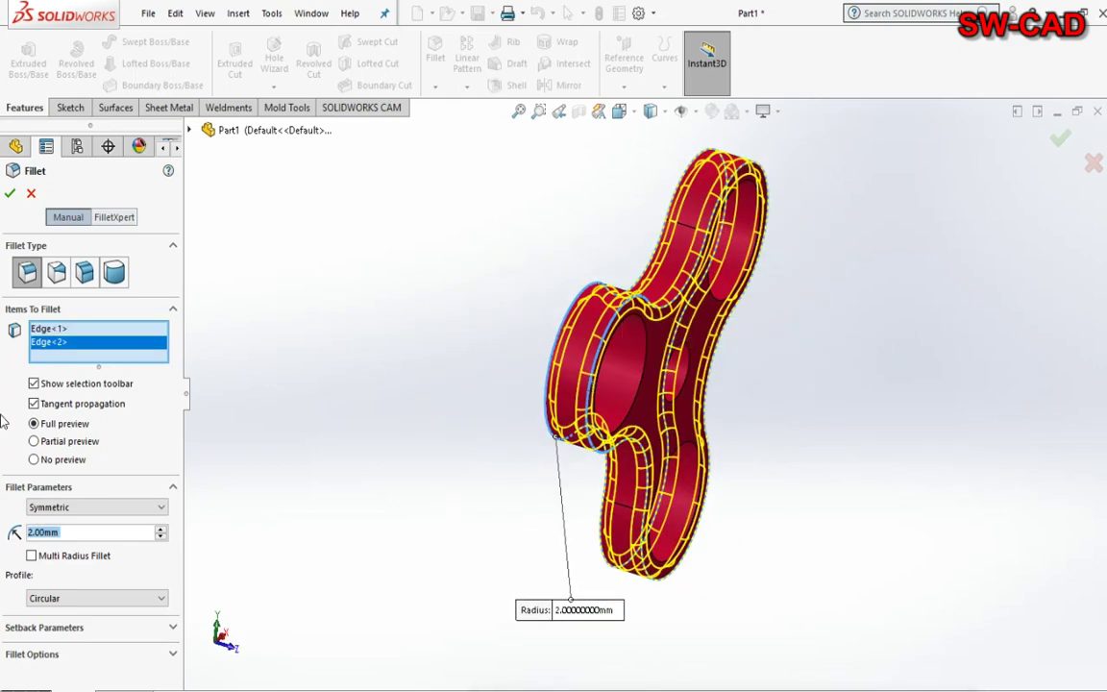
pyautogui.click(10, 195)
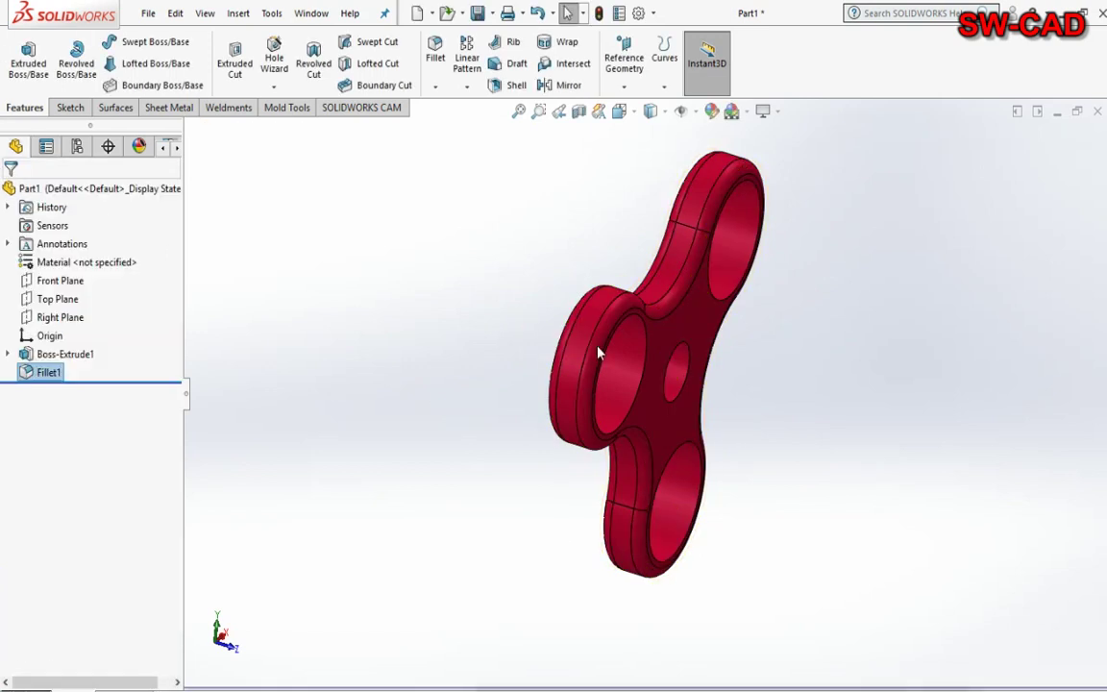
# - Save the filleted spinner part
pyautogui.moveTo(598, 353)
pyautogui.mouseDown(button='middle')
pyautogui.moveTo(605, 315)
pyautogui.moveTo(717, 574)
pyautogui.moveTo(368, 113)
pyautogui.mouseUp(button='middle')
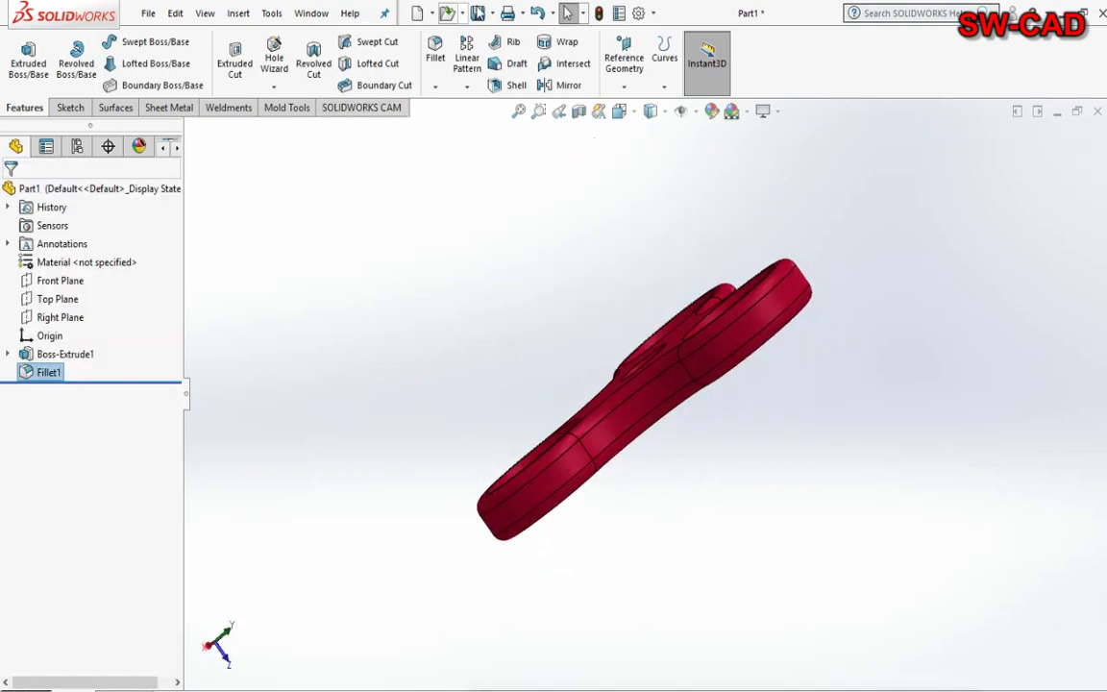
pyautogui.click(487, 13)
pyautogui.click(507, 53)
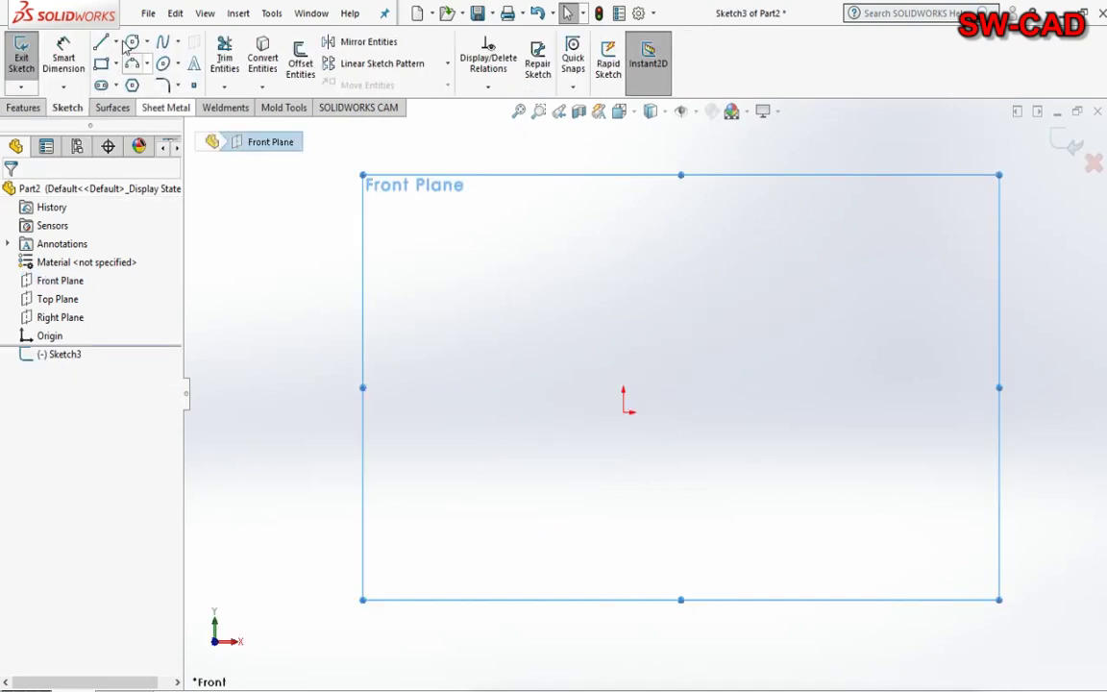
# - Draw a horizontal centerline through the origin
pyautogui.click(115, 43)
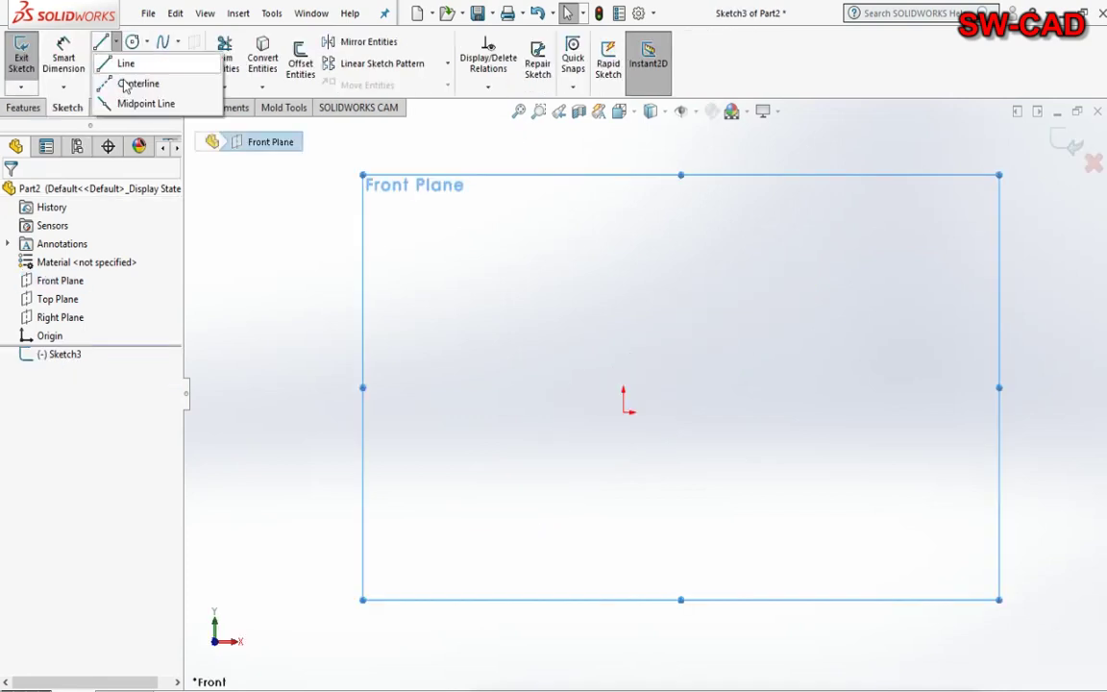
pyautogui.click(622, 411)
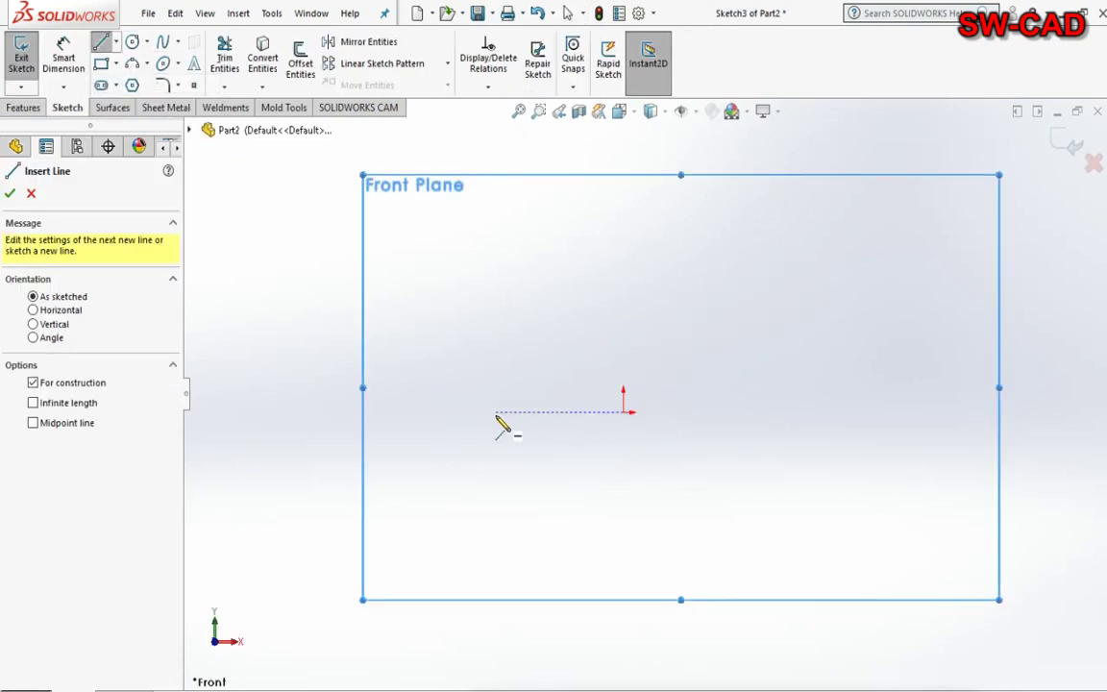
pyautogui.click(497, 411)
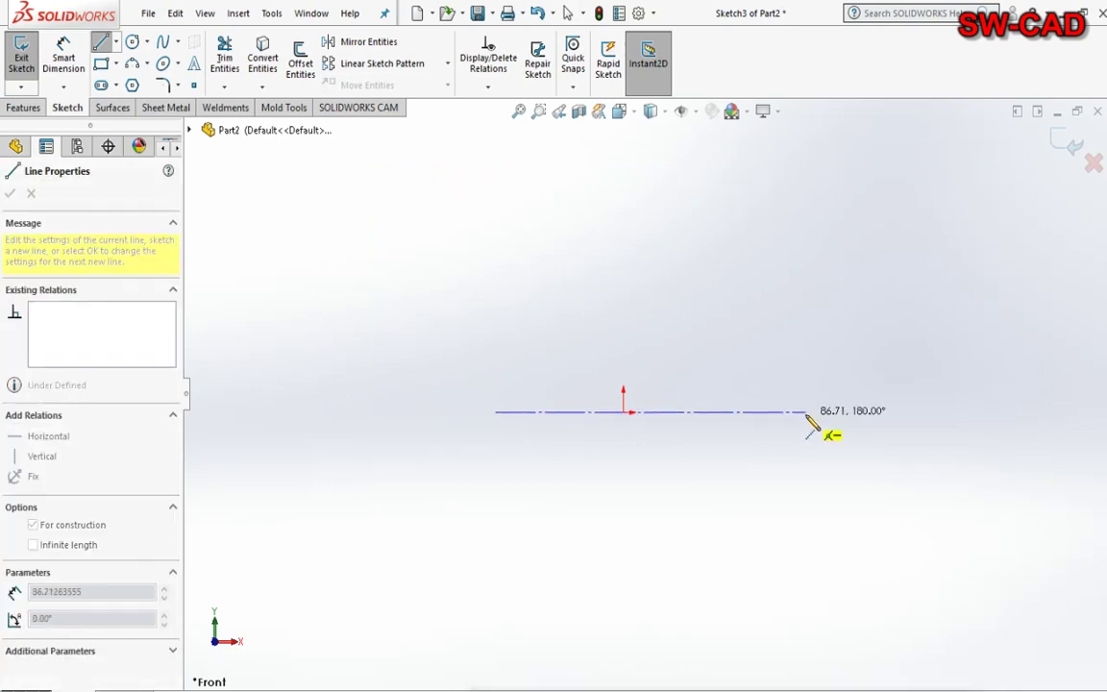
pyautogui.click(806, 412)
pyautogui.press('Escape')
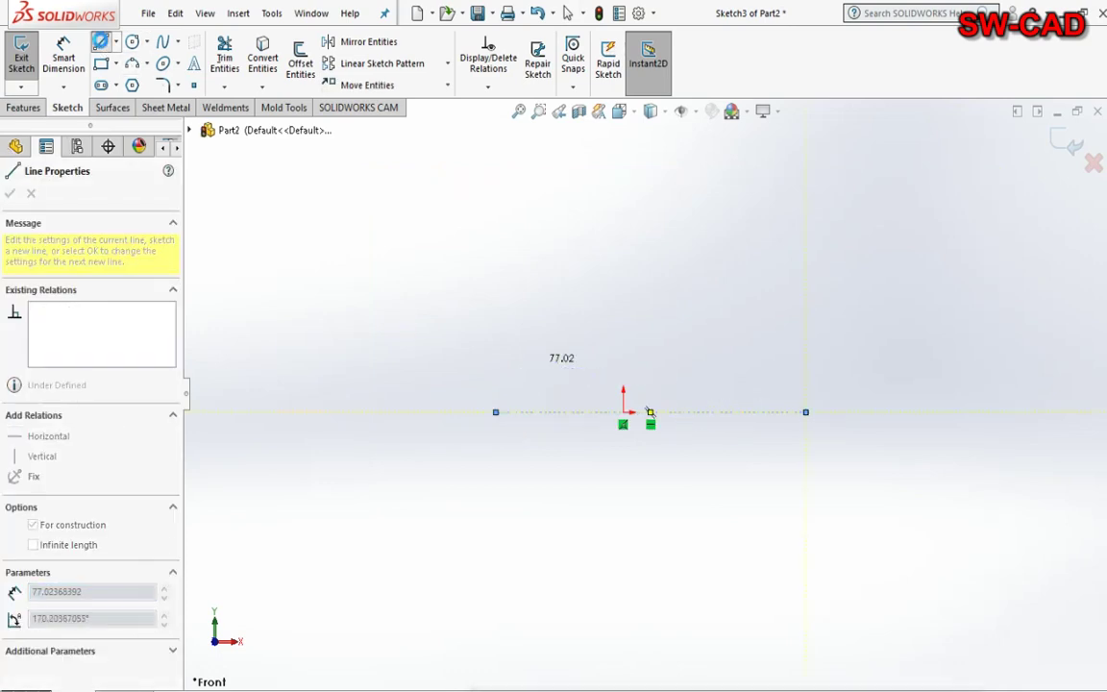
pyautogui.press('Escape')
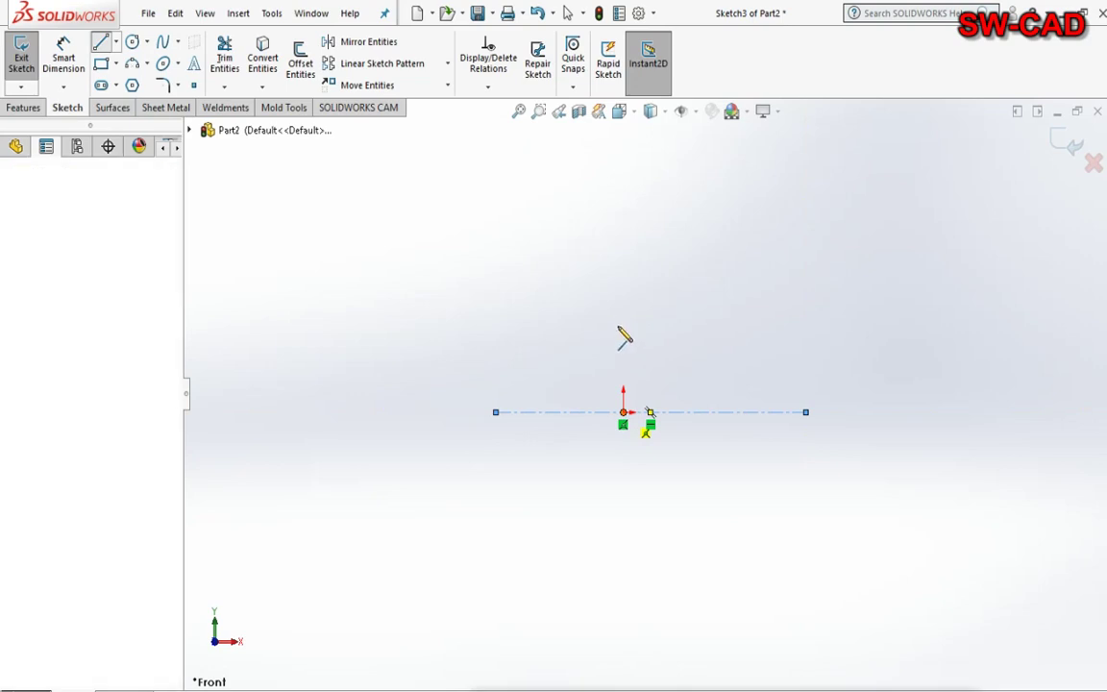
# - Draw a vertical line up from the origin ending in a tangent corner arc
pyautogui.click(622, 411)
pyautogui.click(624, 320)
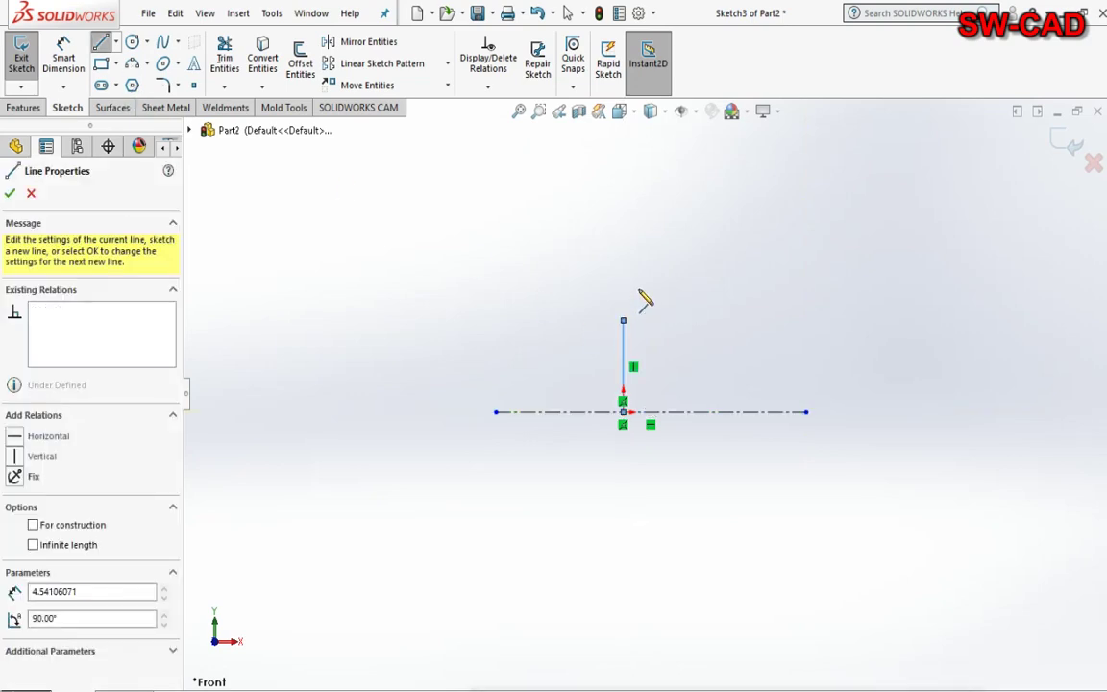
pyautogui.press('a')
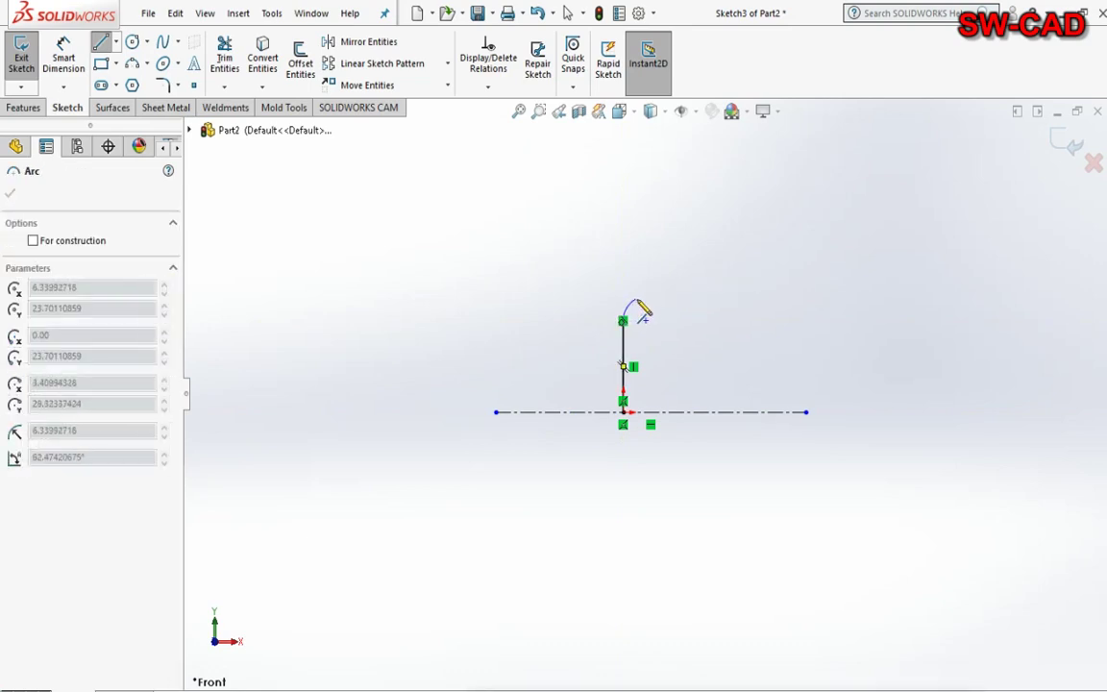
pyautogui.click(636, 301)
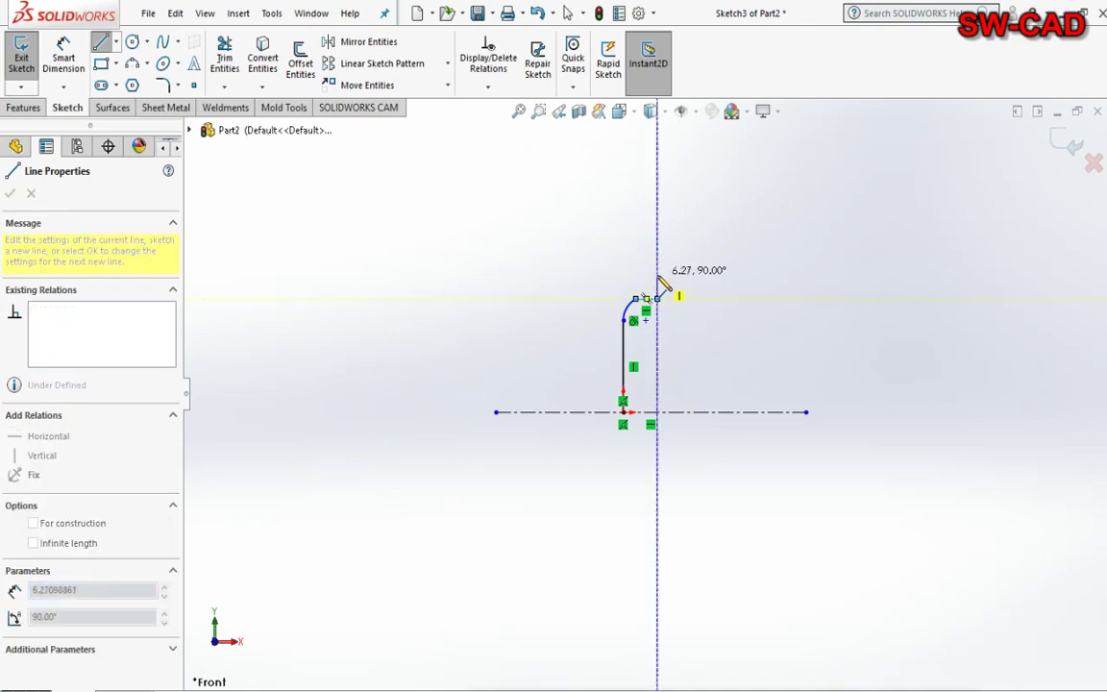
pyautogui.click(657, 276)
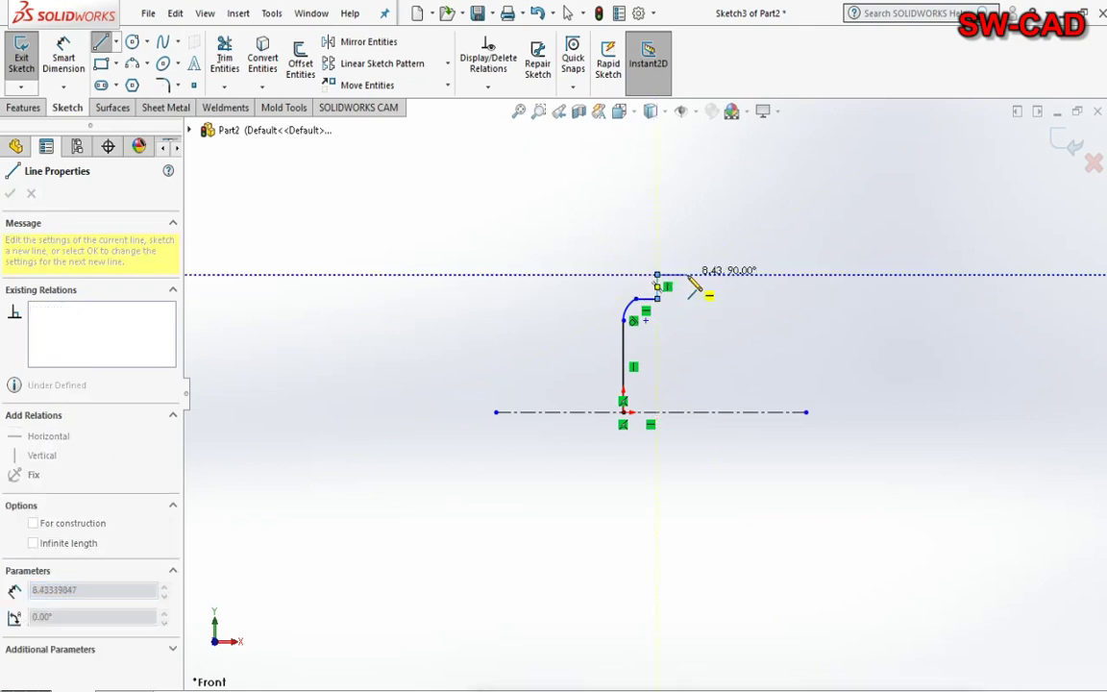
pyautogui.press('Escape')
pyautogui.hotkey('ctrl', 'z')
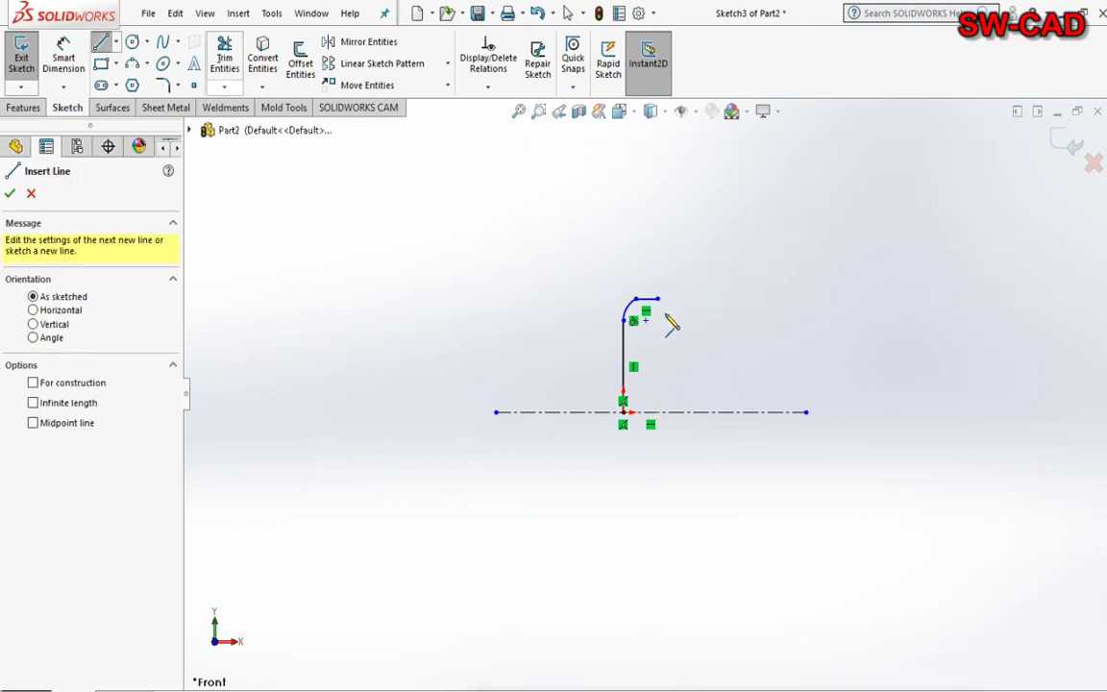
# - Add the stepped top lines, a tangent top-right corner arc, and a vertical line down to the centerline
pyautogui.click(658, 300)
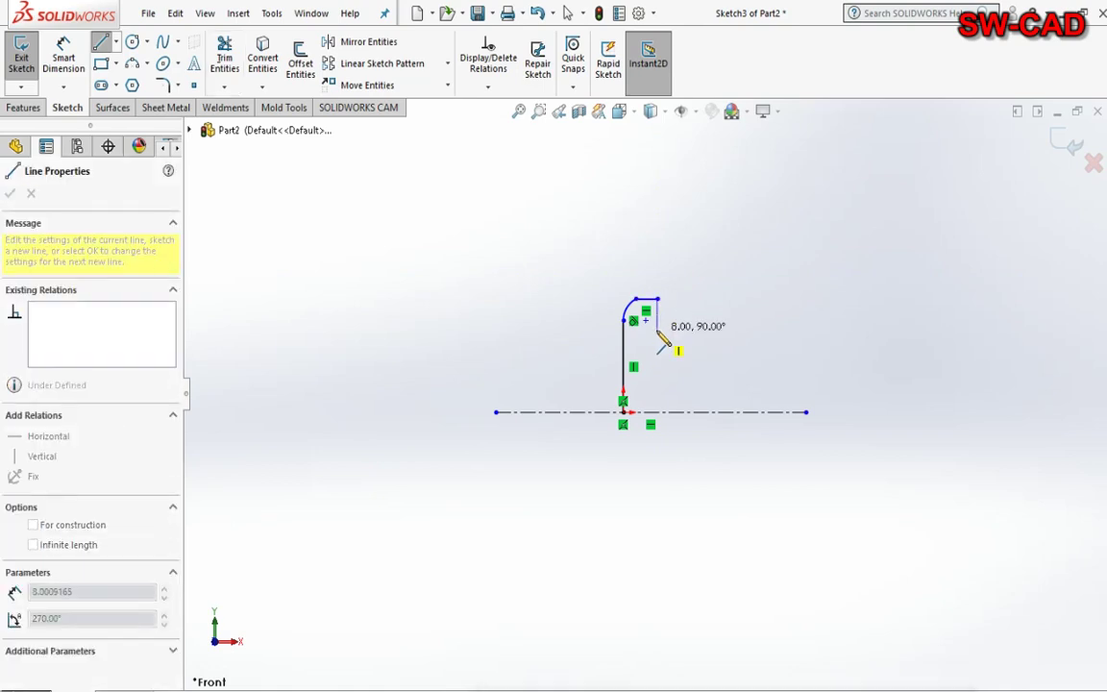
pyautogui.click(657, 333)
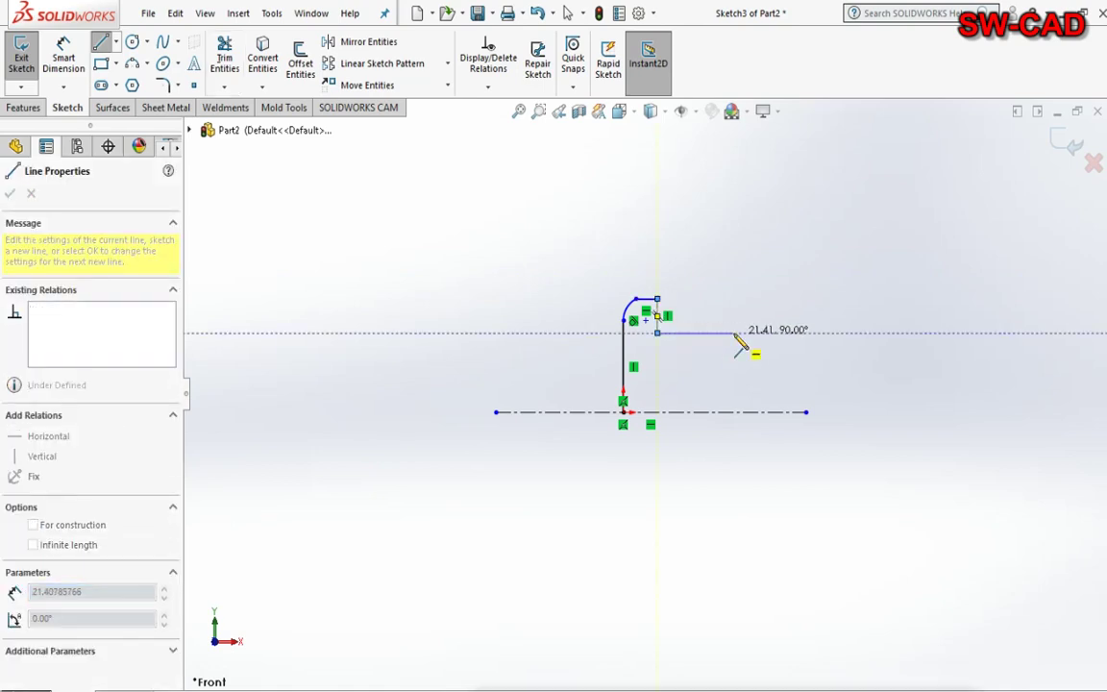
pyautogui.click(735, 333)
pyautogui.click(734, 300)
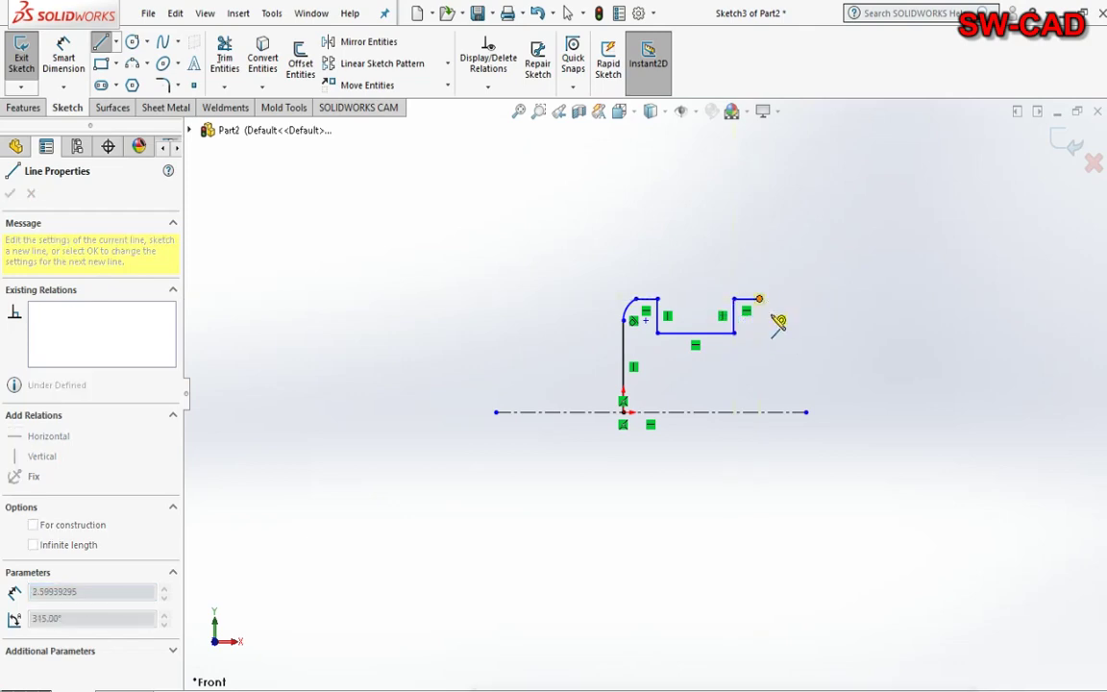
pyautogui.press('a')
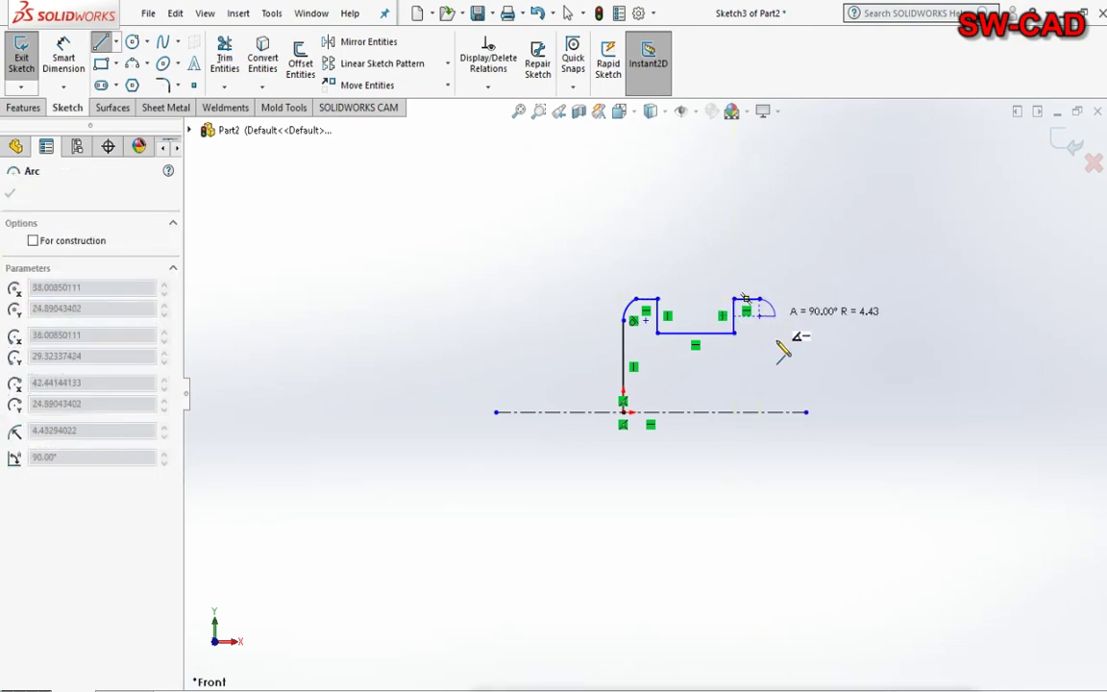
pyautogui.click(778, 344)
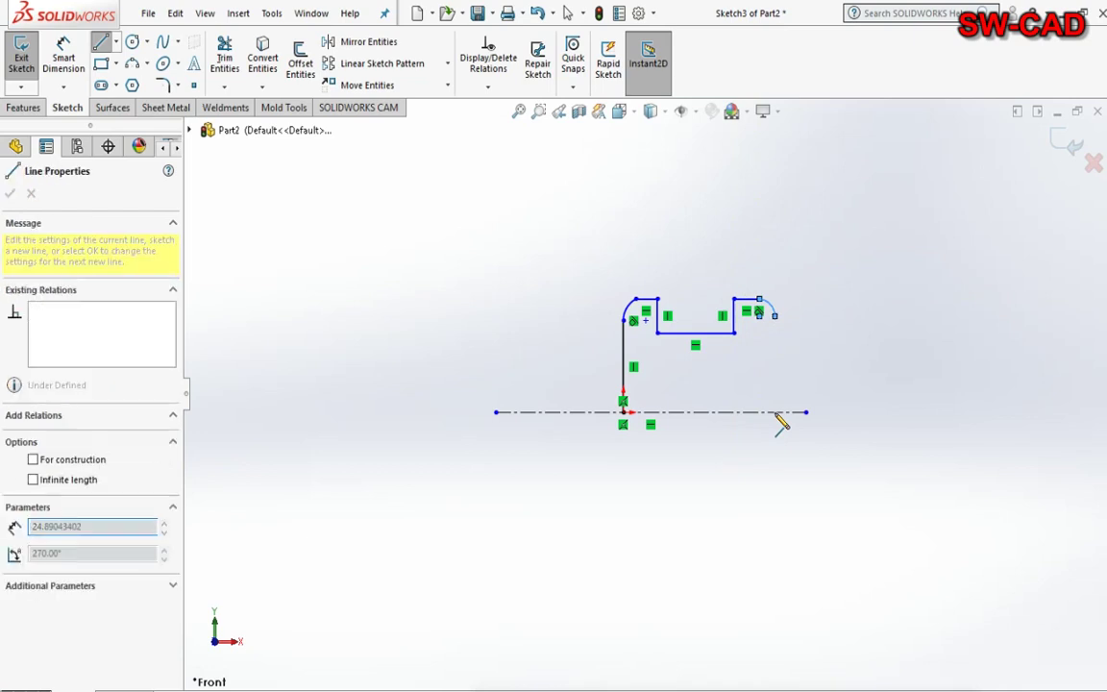
pyautogui.click(775, 412)
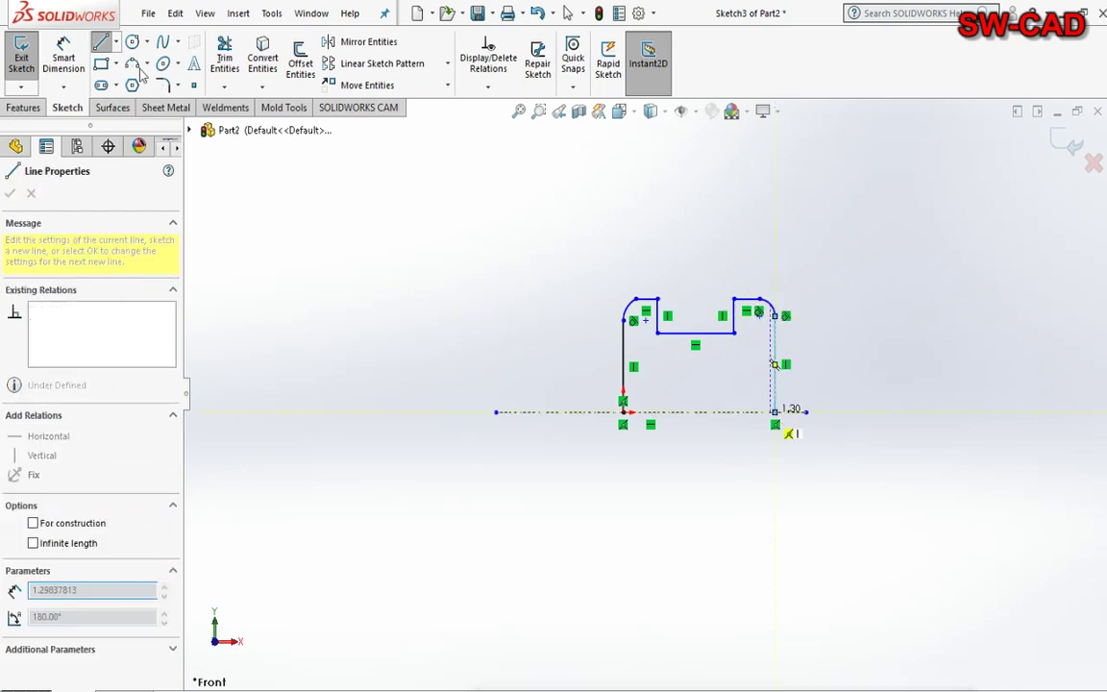
# - Trim the right vertical side and draw two 3-point arcs from the top corners to the centerline
pyautogui.click(224, 60)
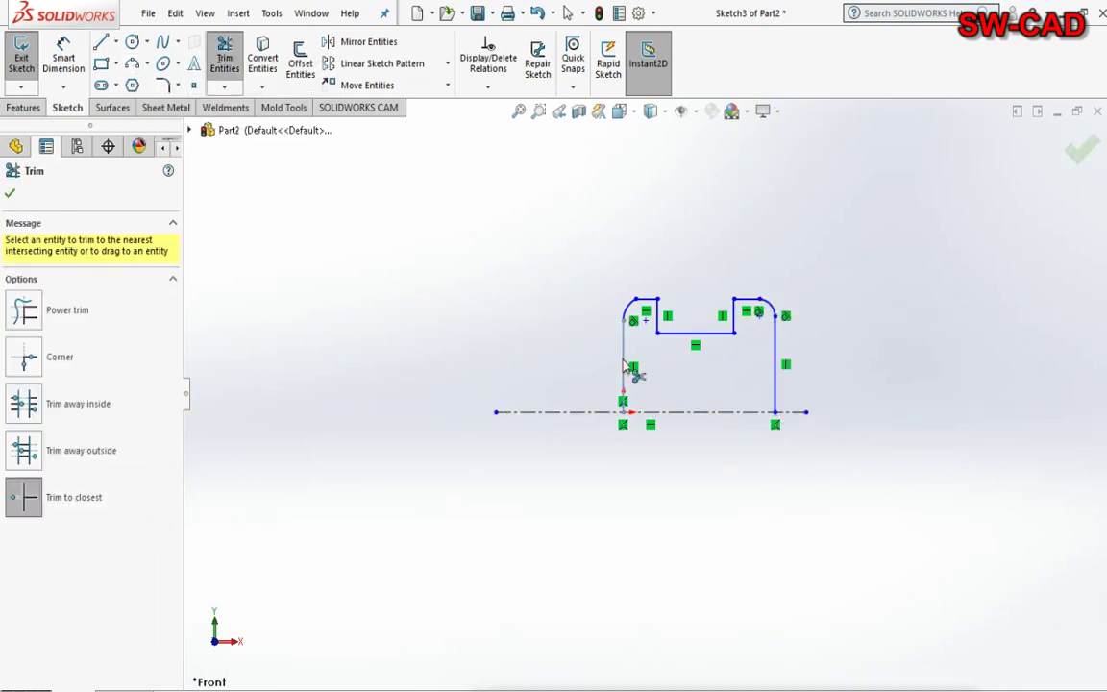
pyautogui.click(780, 382)
pyautogui.click(220, 53)
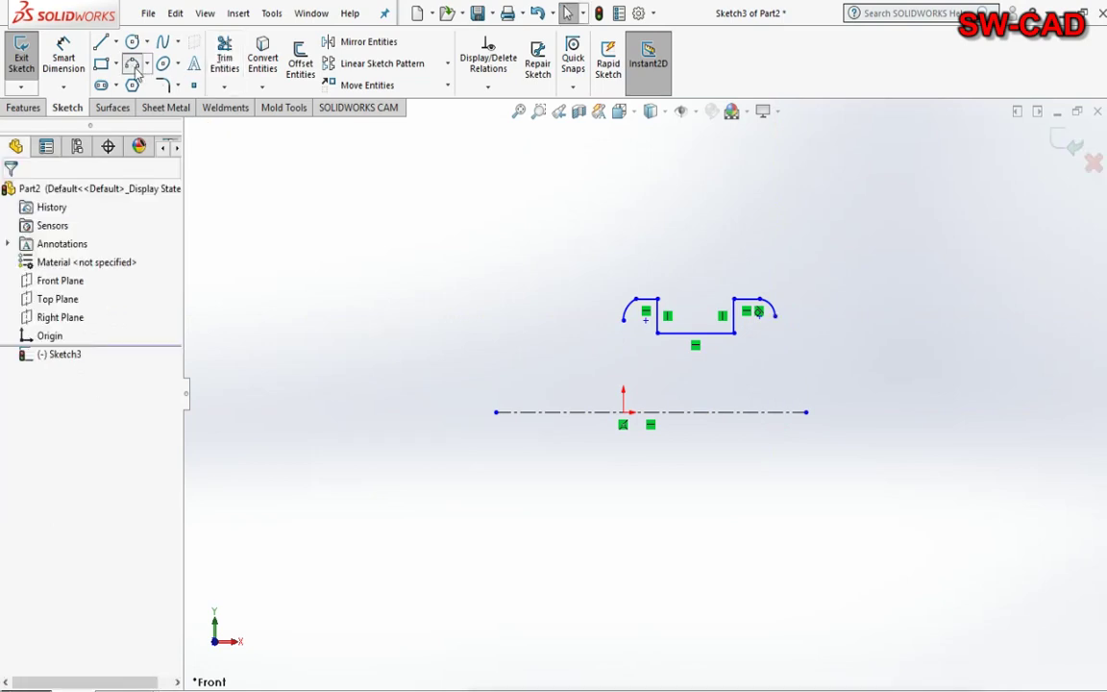
pyautogui.click(133, 65)
pyautogui.click(625, 321)
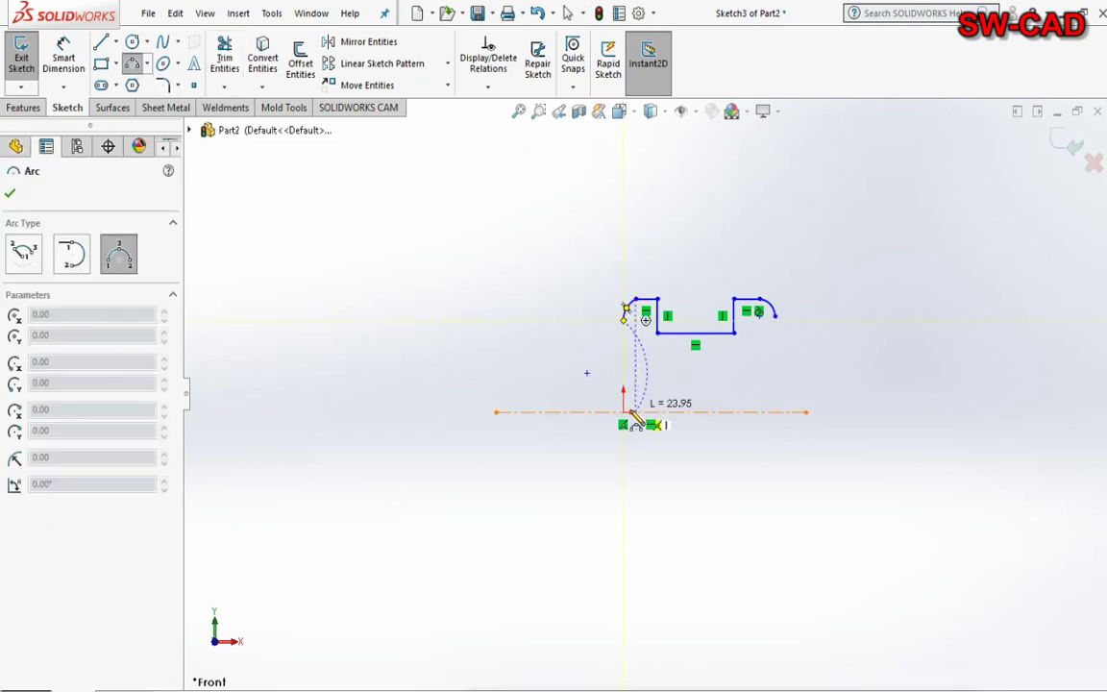
pyautogui.click(634, 411)
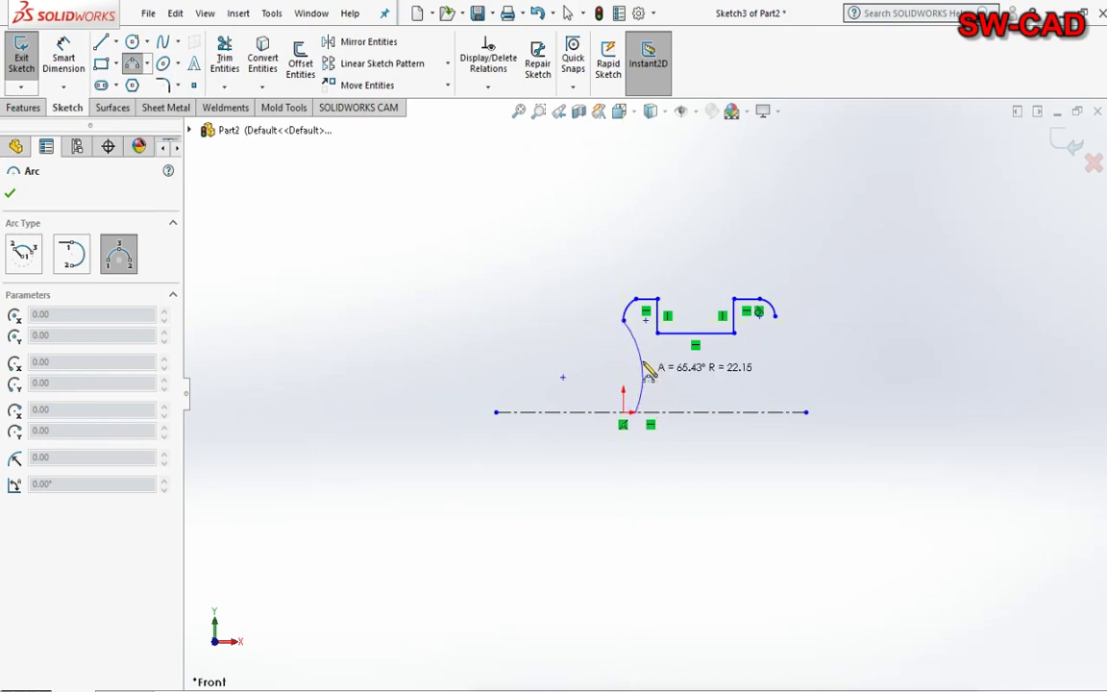
pyautogui.click(634, 348)
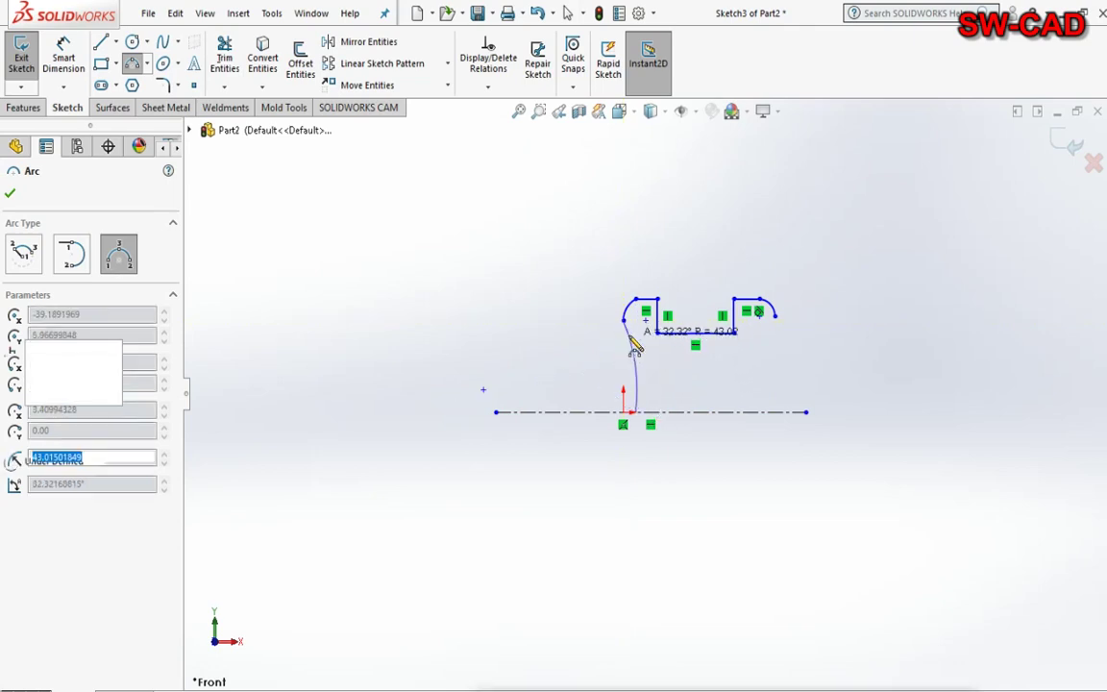
pyautogui.click(775, 315)
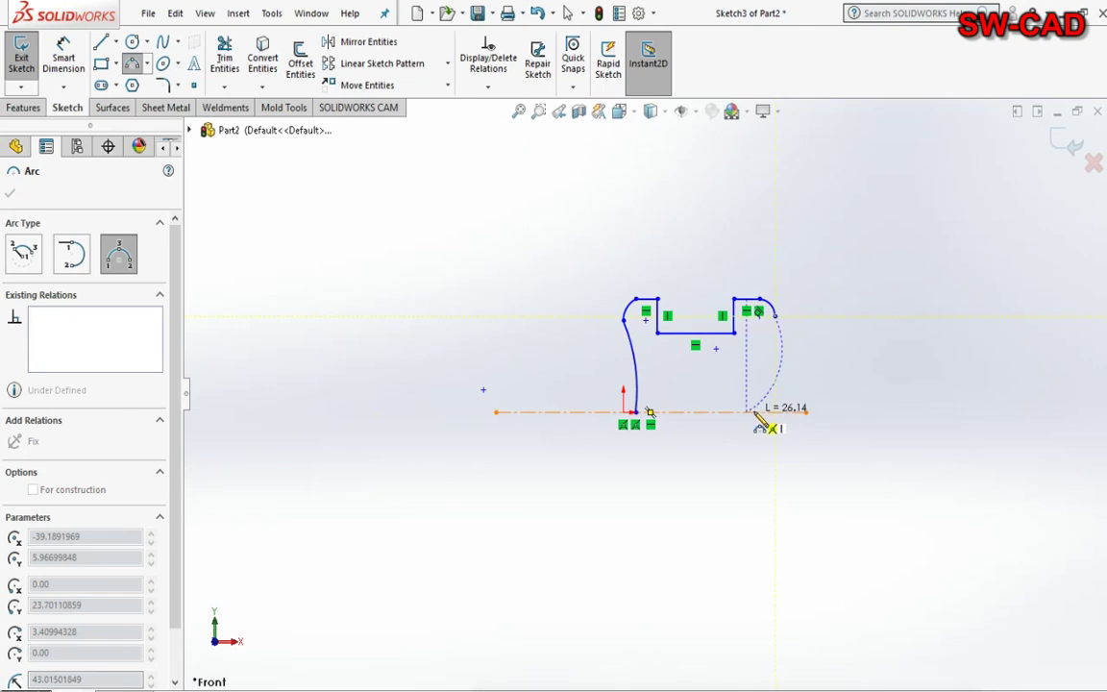
pyautogui.click(746, 412)
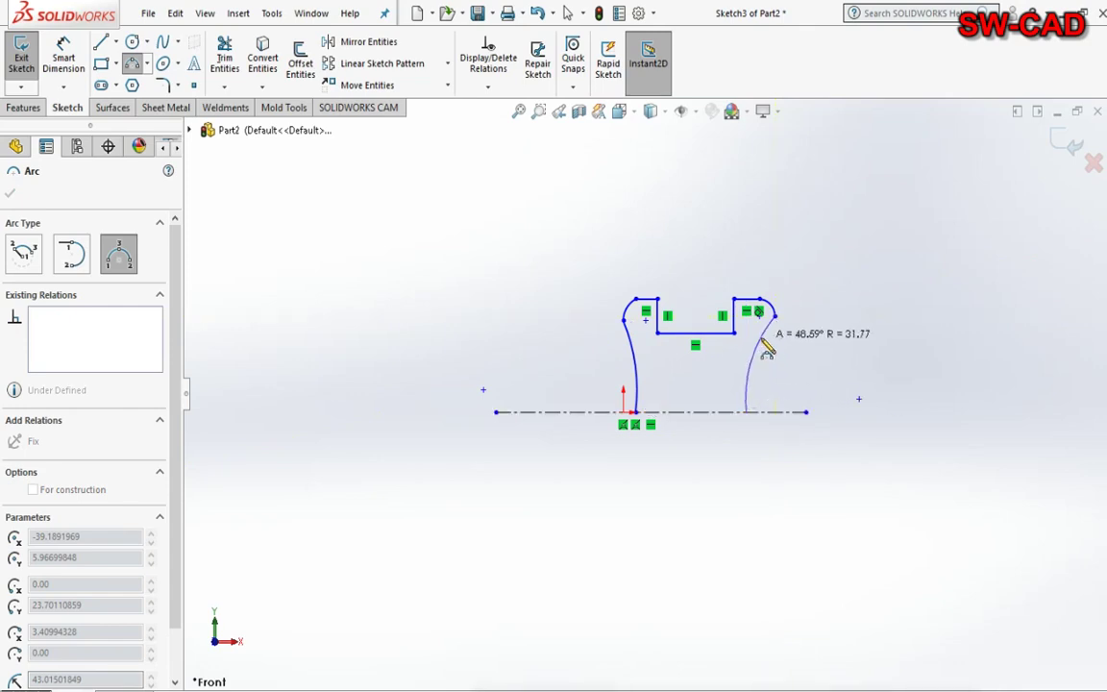
pyautogui.click(771, 349)
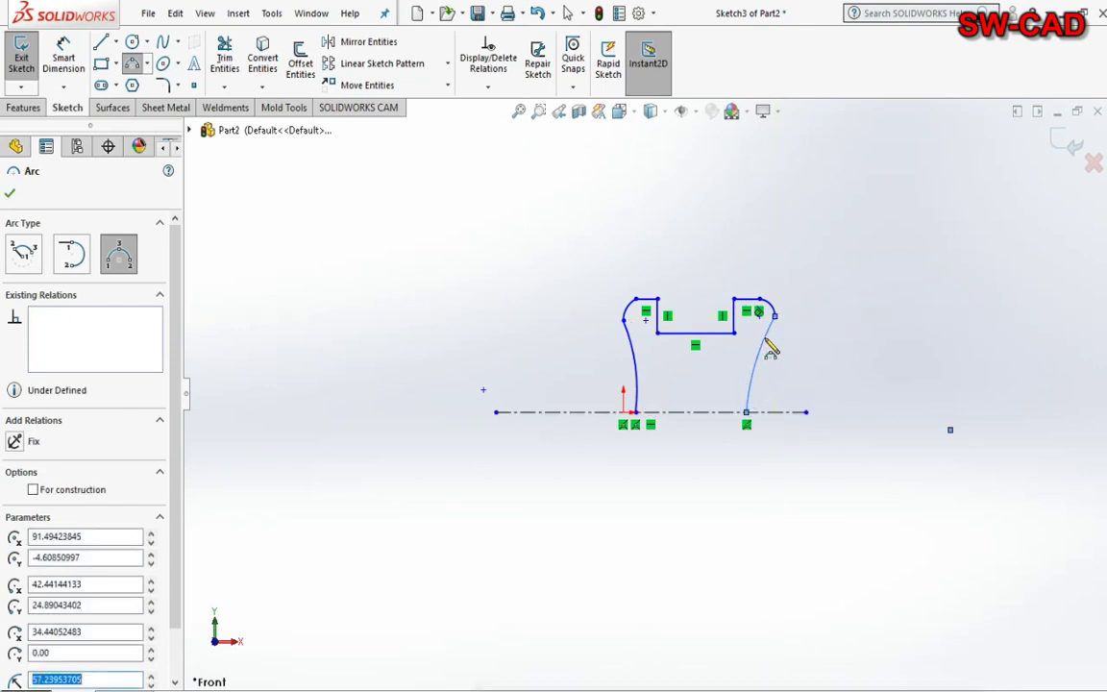
pyautogui.click(81, 65)
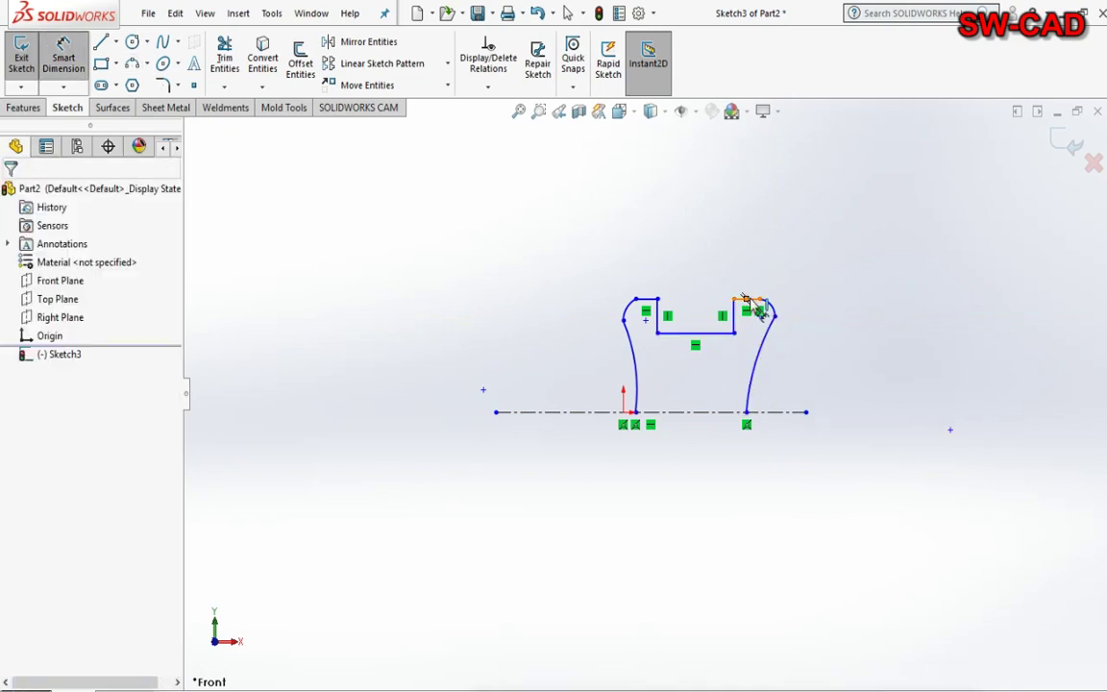
# - Add Tangent relations joining each curved side arc to its rounded corner arc, left and right
pyautogui.scroll(-3, 736, 318)
pyautogui.click(63, 57)
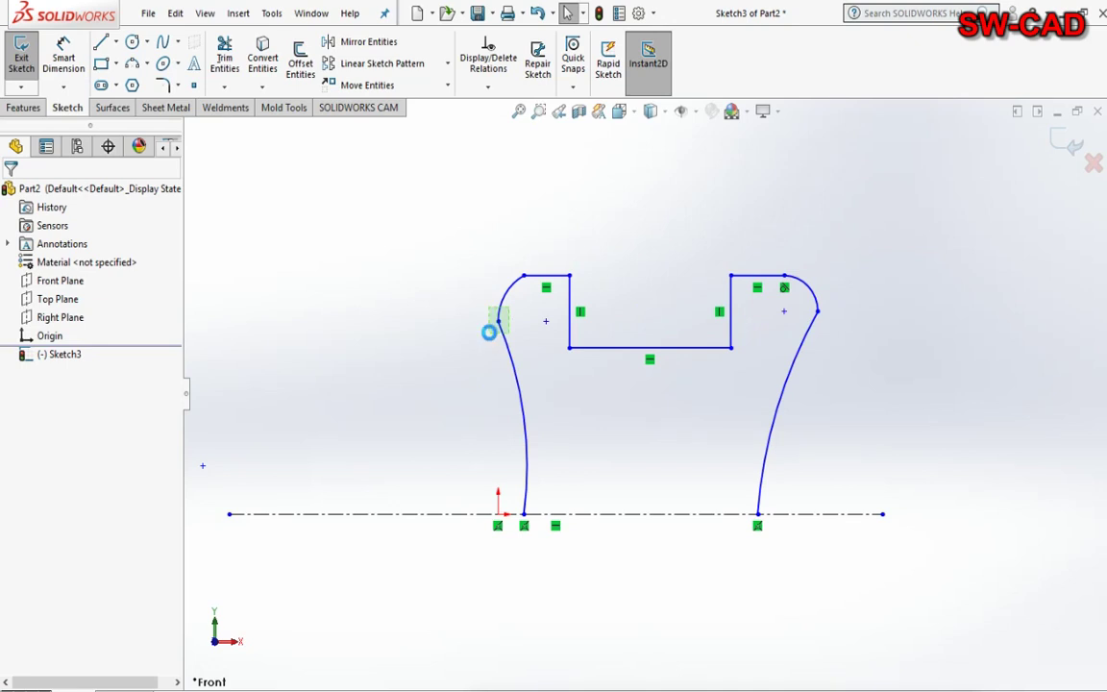
pyautogui.click(490, 331)
pyautogui.keyDown('ctrl'); pyautogui.click(524, 291); pyautogui.keyUp('ctrl')
pyautogui.click(558, 256)
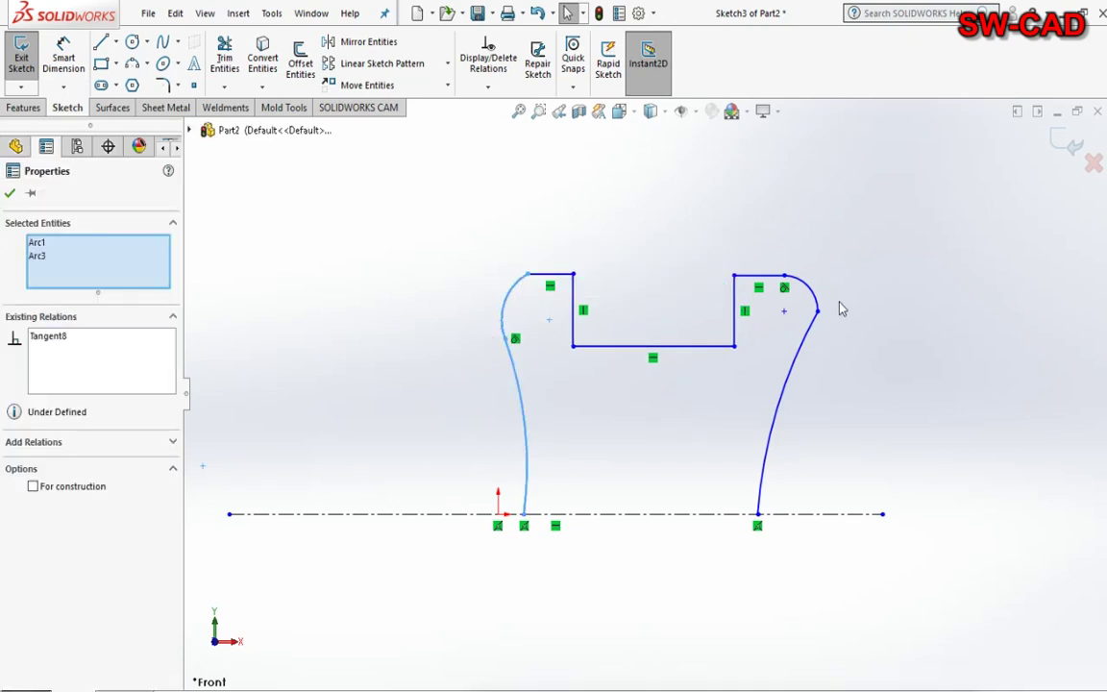
pyautogui.click(811, 330)
pyautogui.click(806, 323)
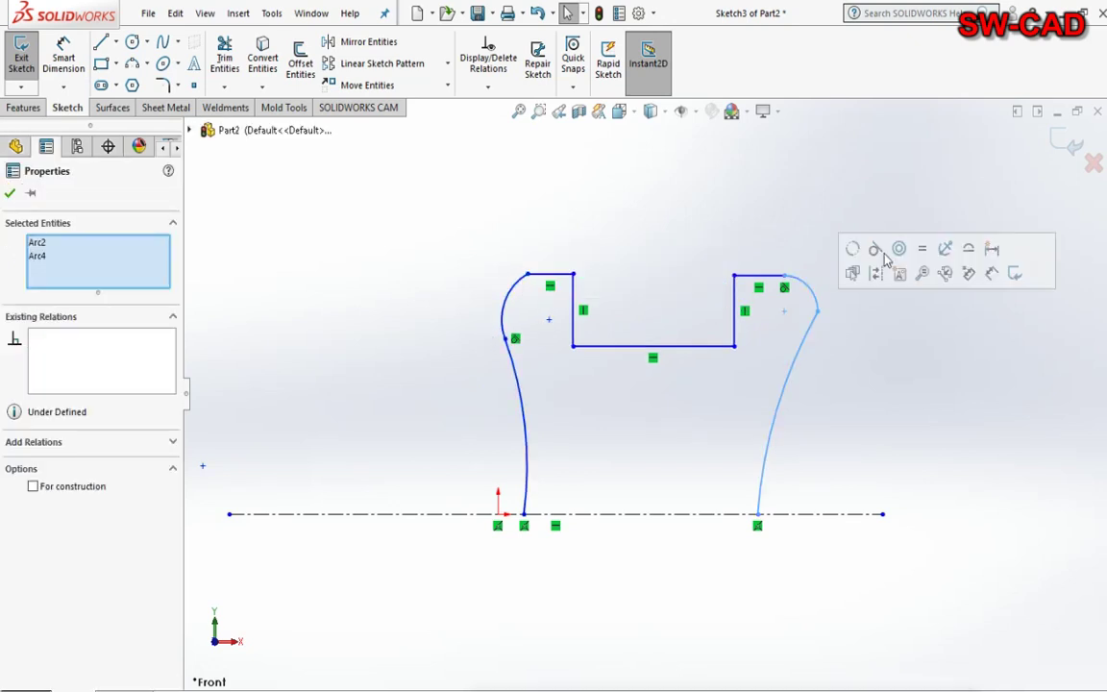
pyautogui.click(849, 274)
pyautogui.click(82, 60)
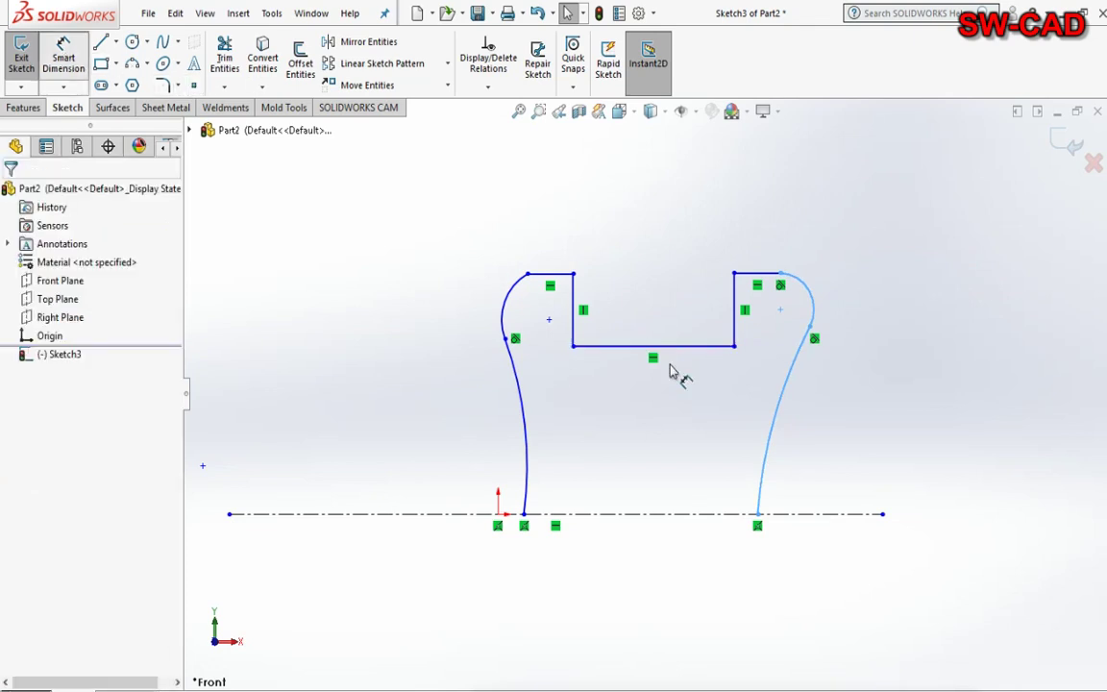
# - Dimension the middle horizontal line 10 mm above the centerline
pyautogui.click(646, 519)
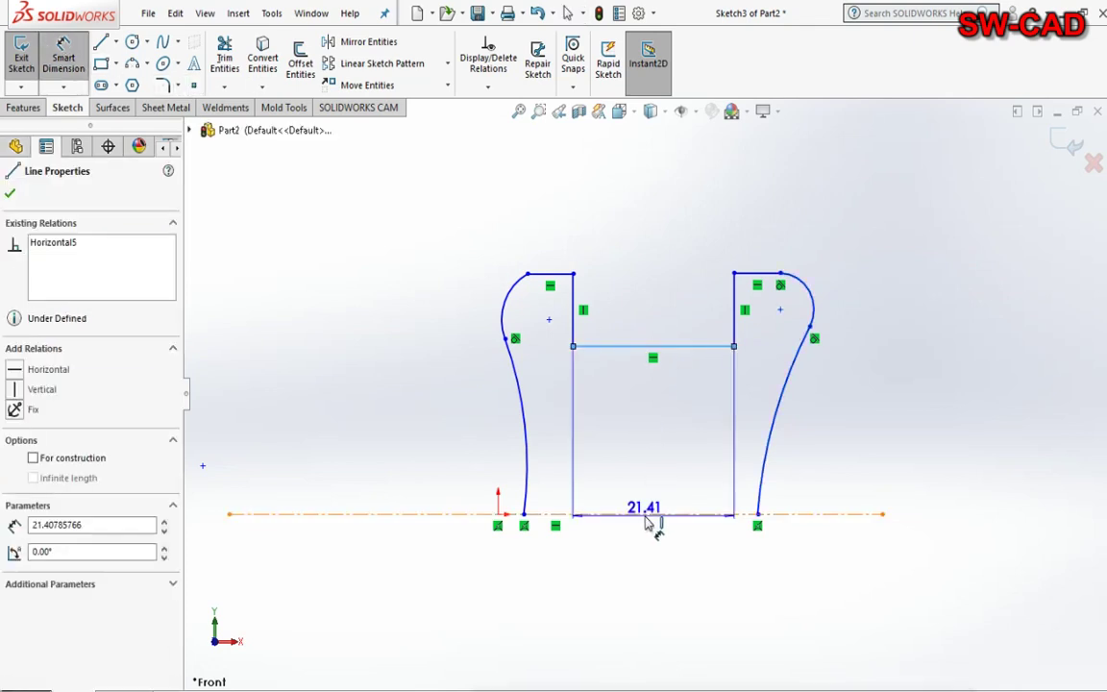
pyautogui.click(649, 524)
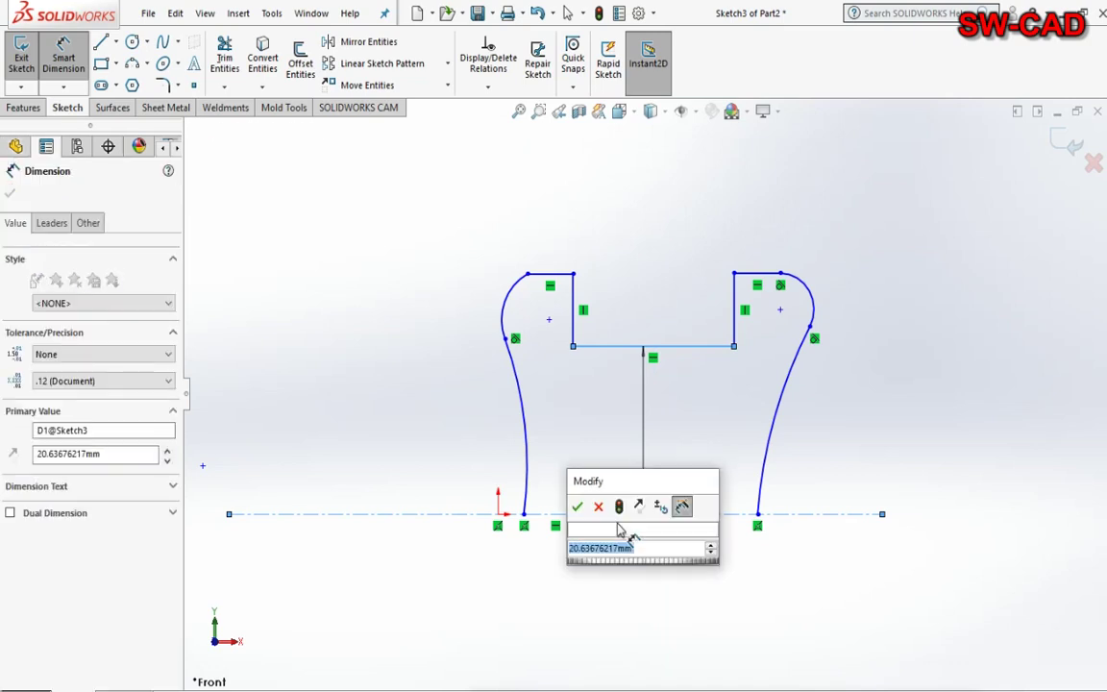
pyautogui.write('10')
pyautogui.press('Return')
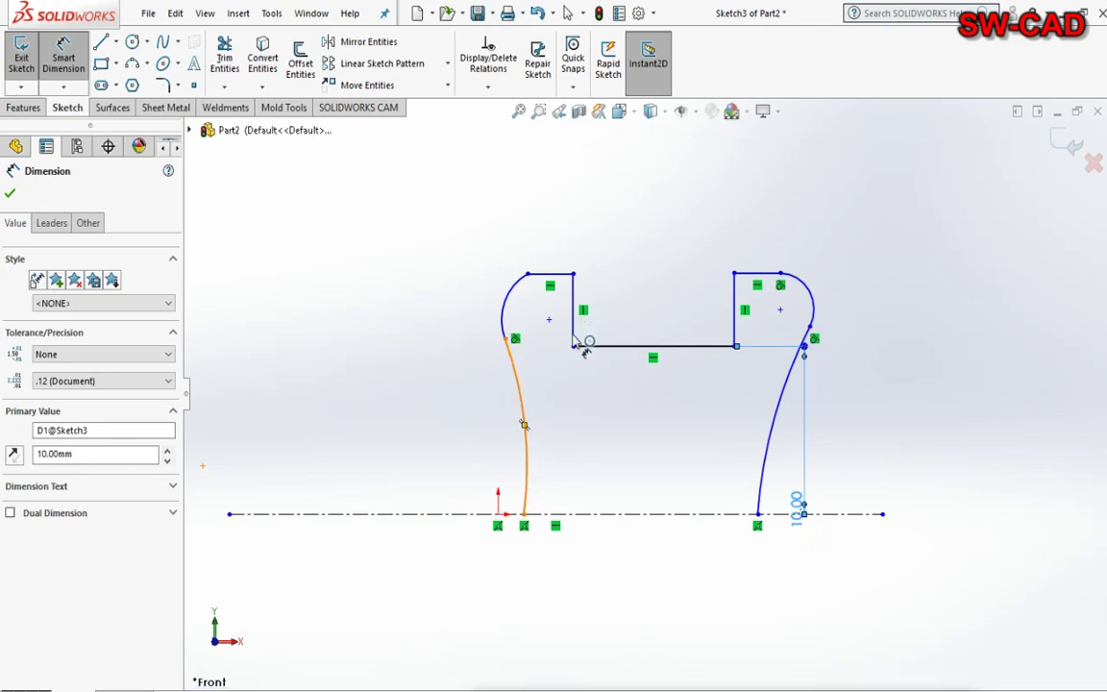
# - Set a 1 mm gap between each curved side and its inner vertical line
pyautogui.click(524, 424)
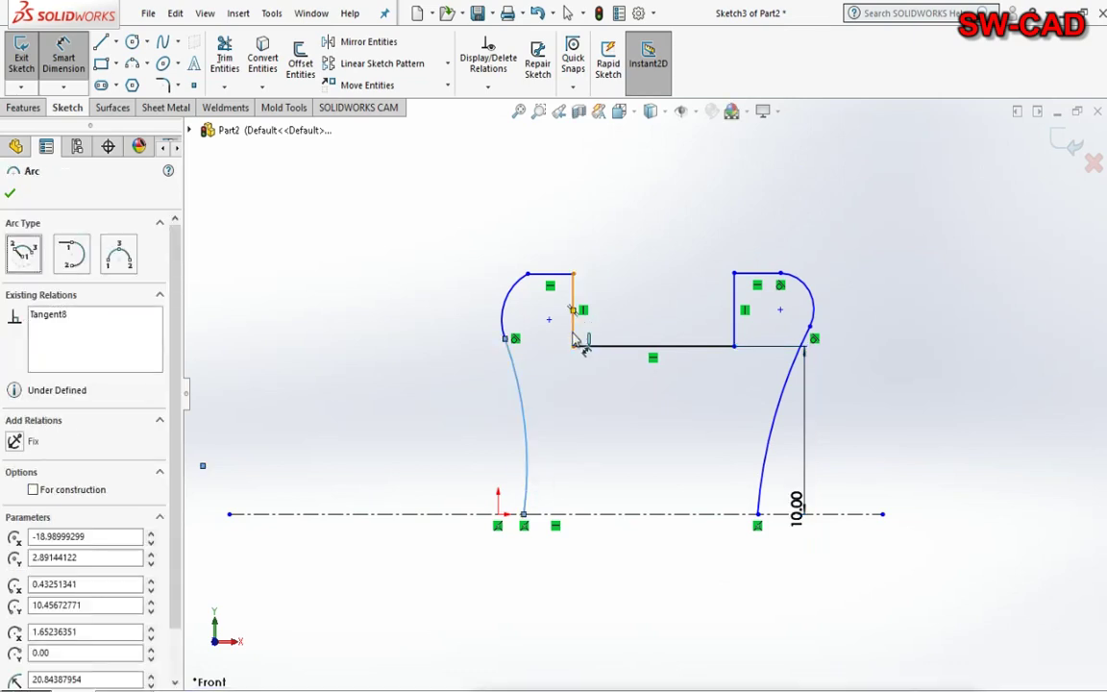
pyautogui.click(577, 342)
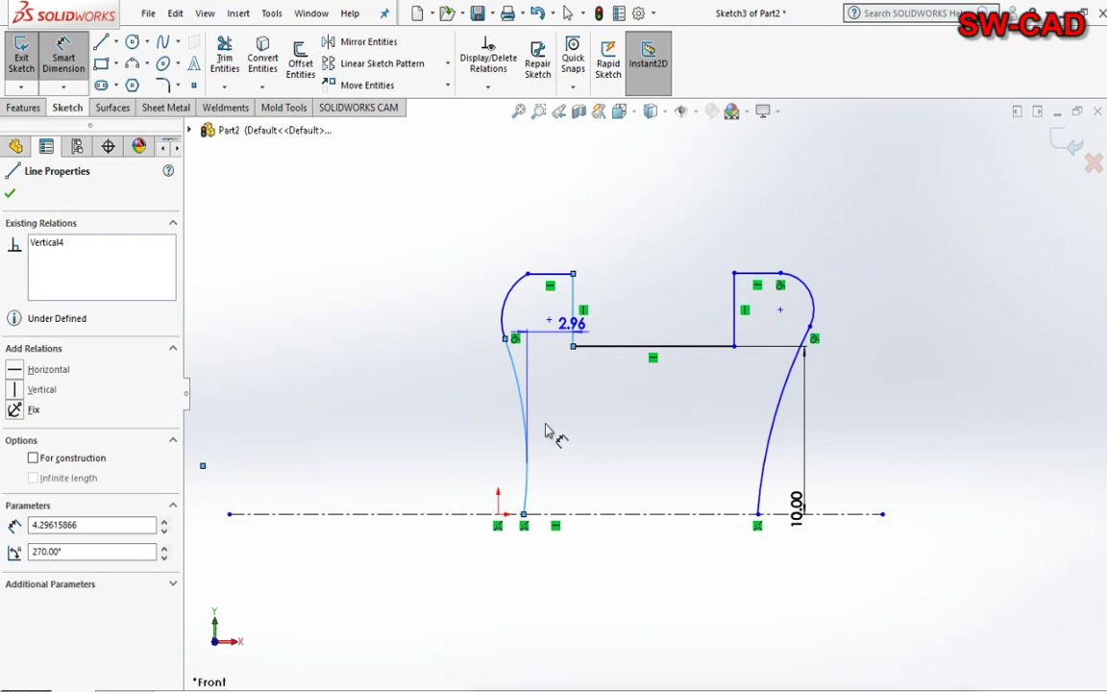
pyautogui.click(447, 455)
pyautogui.write('1')
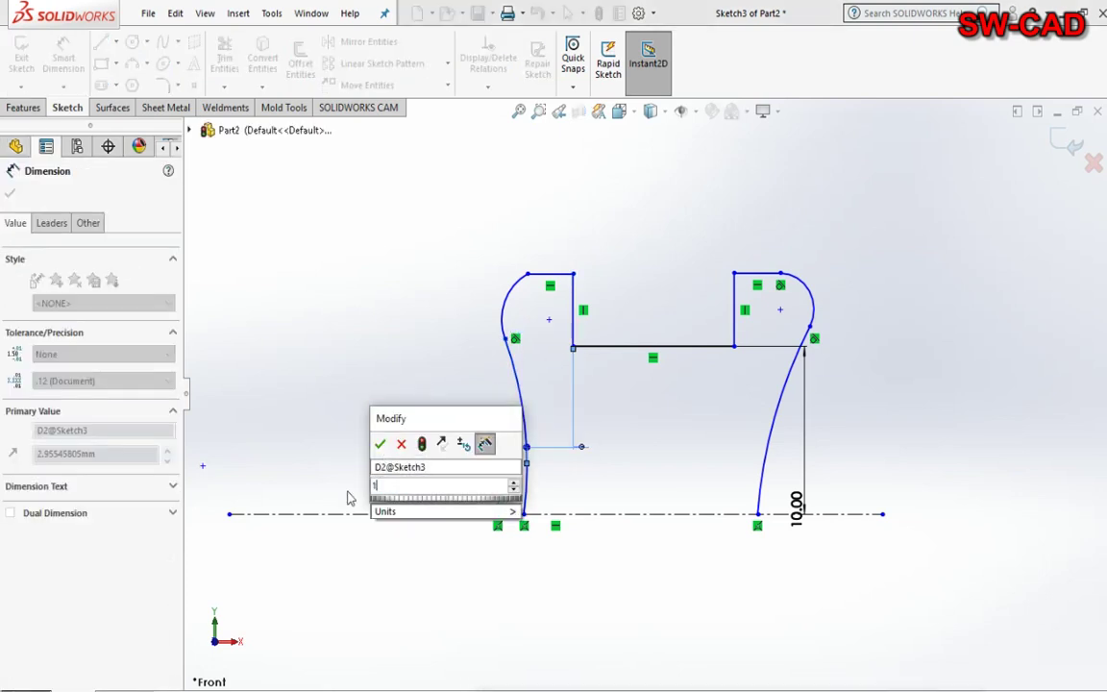
pyautogui.press('Return')
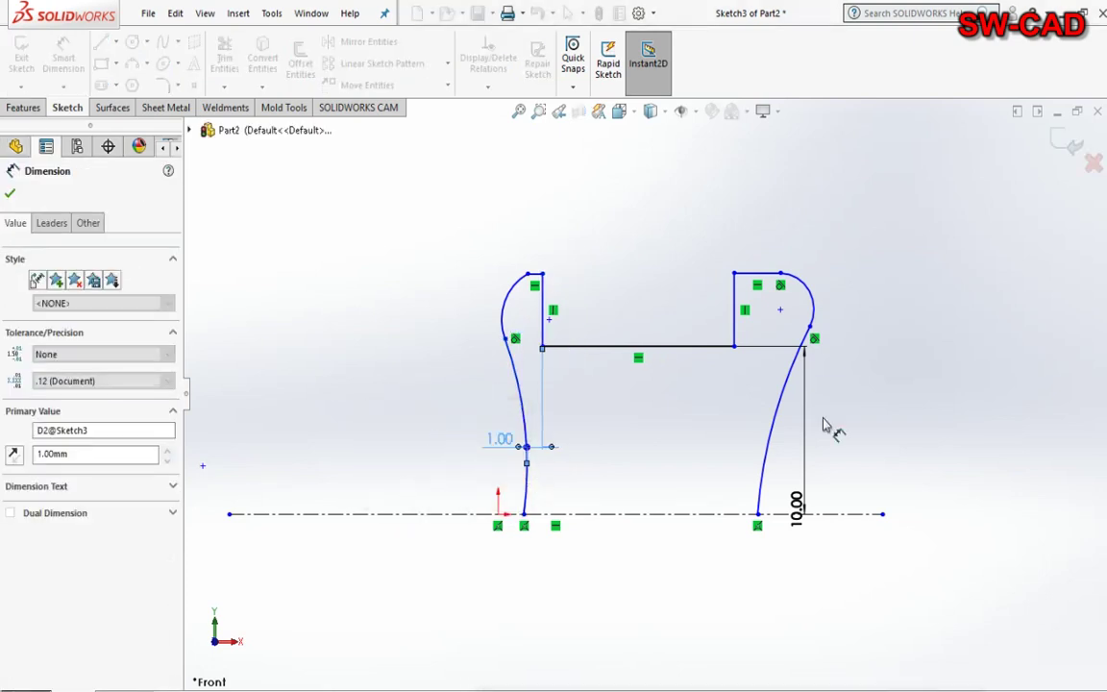
pyautogui.click(766, 465)
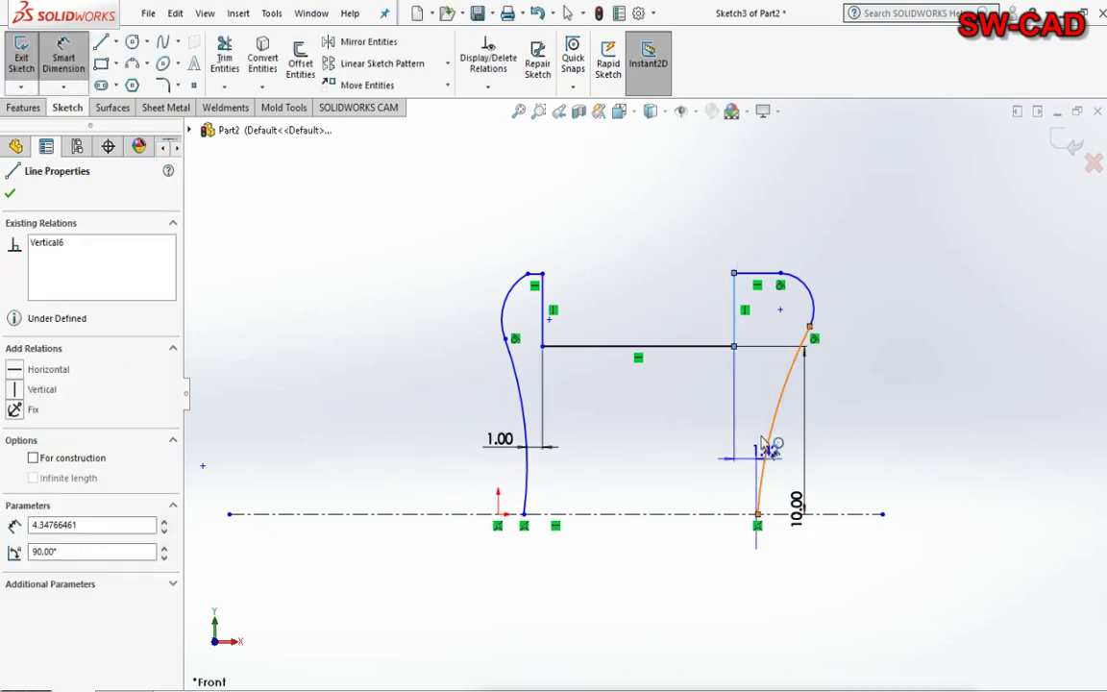
pyautogui.click(768, 437)
pyautogui.click(846, 454)
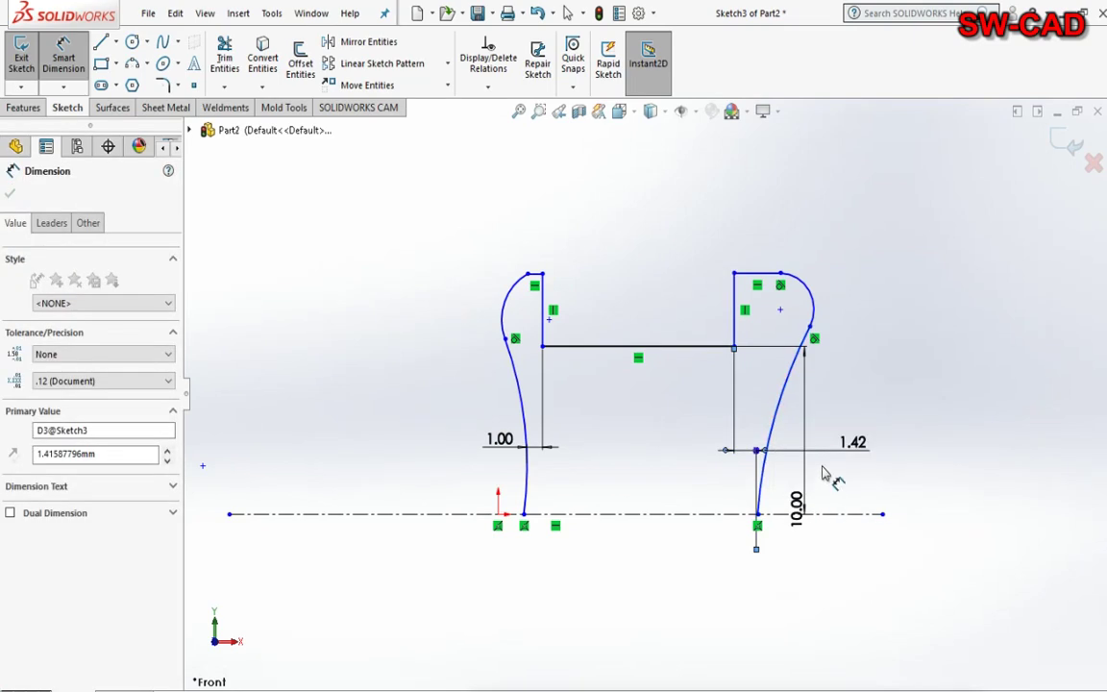
pyautogui.write('1')
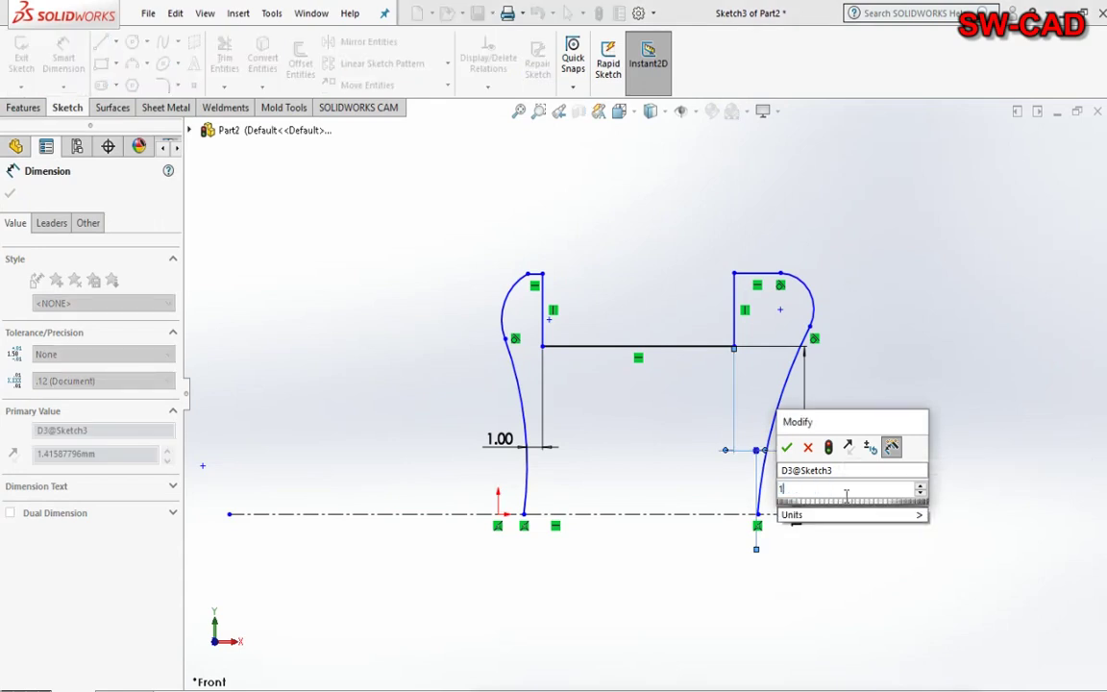
pyautogui.press('Return')
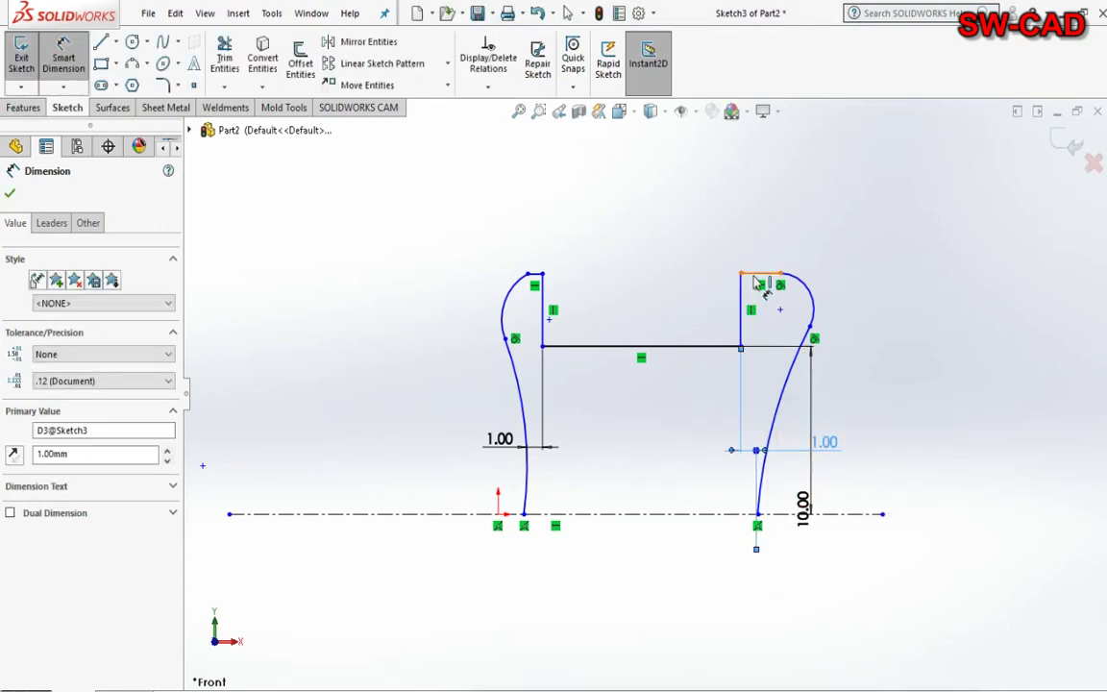
# - Dimension the top edges from the centerline, entering 28.7 and then 26 for the overall height
pyautogui.click(723, 515)
pyautogui.click(947, 567)
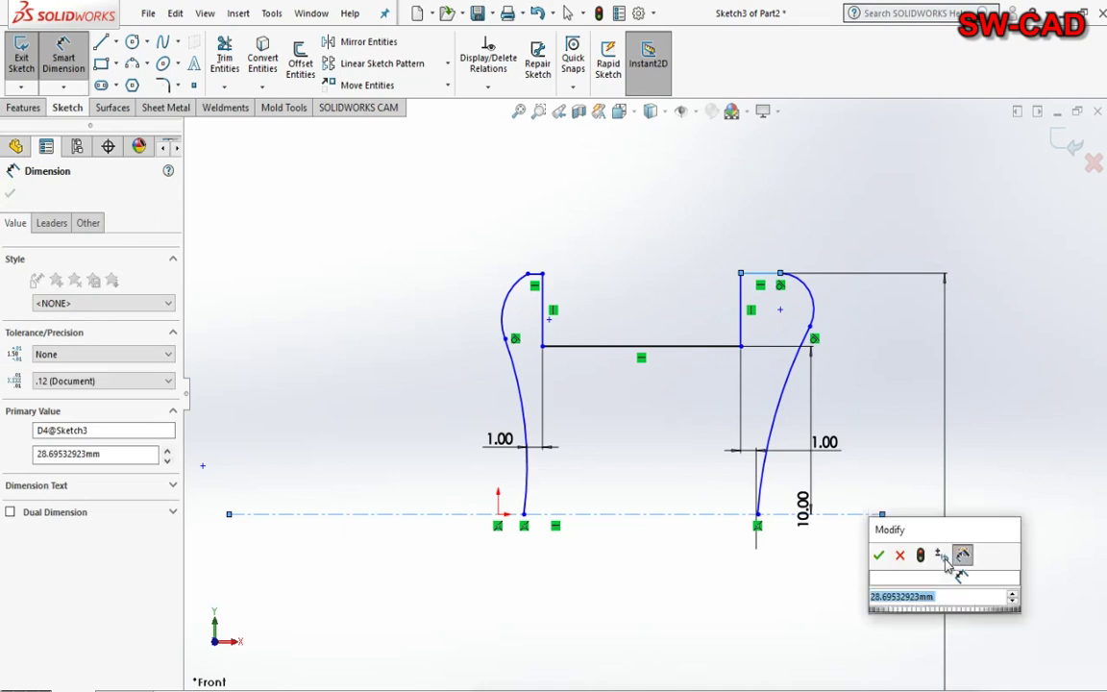
pyautogui.write('2')
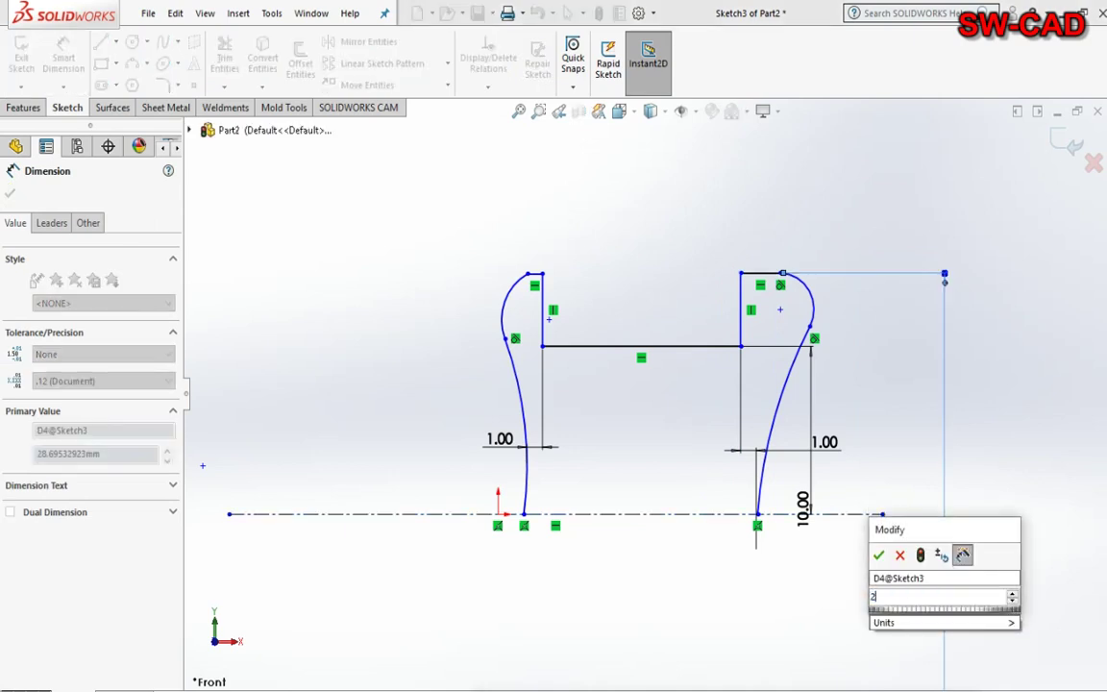
pyautogui.write('8.7')
pyautogui.press('Return')
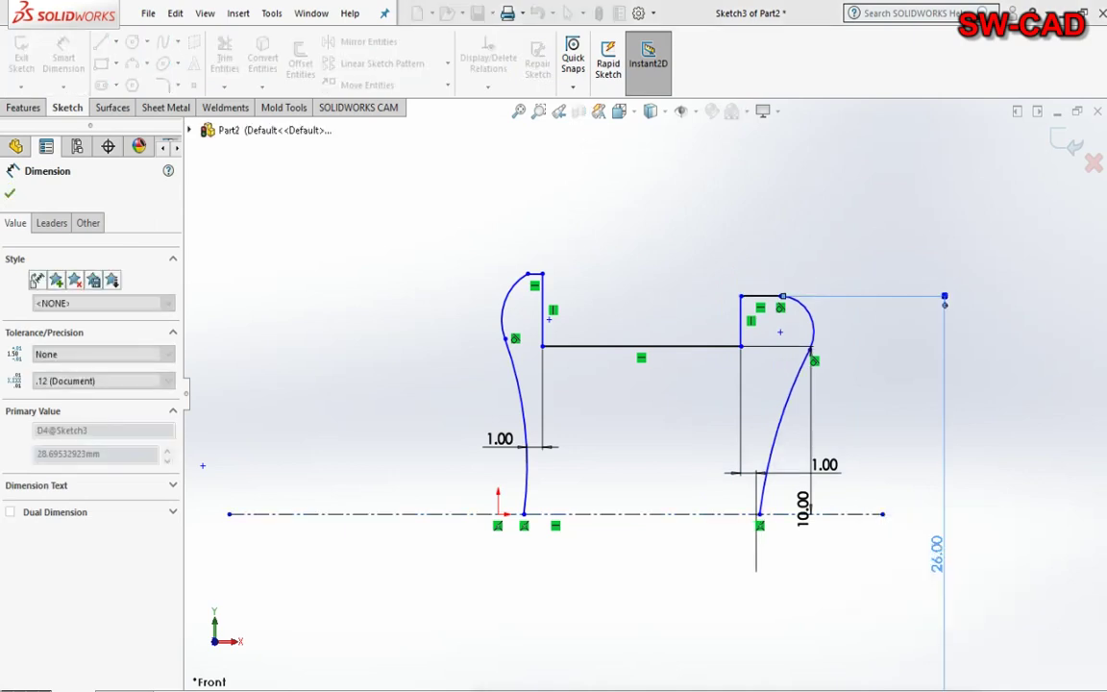
pyautogui.click(435, 514)
pyautogui.click(427, 553)
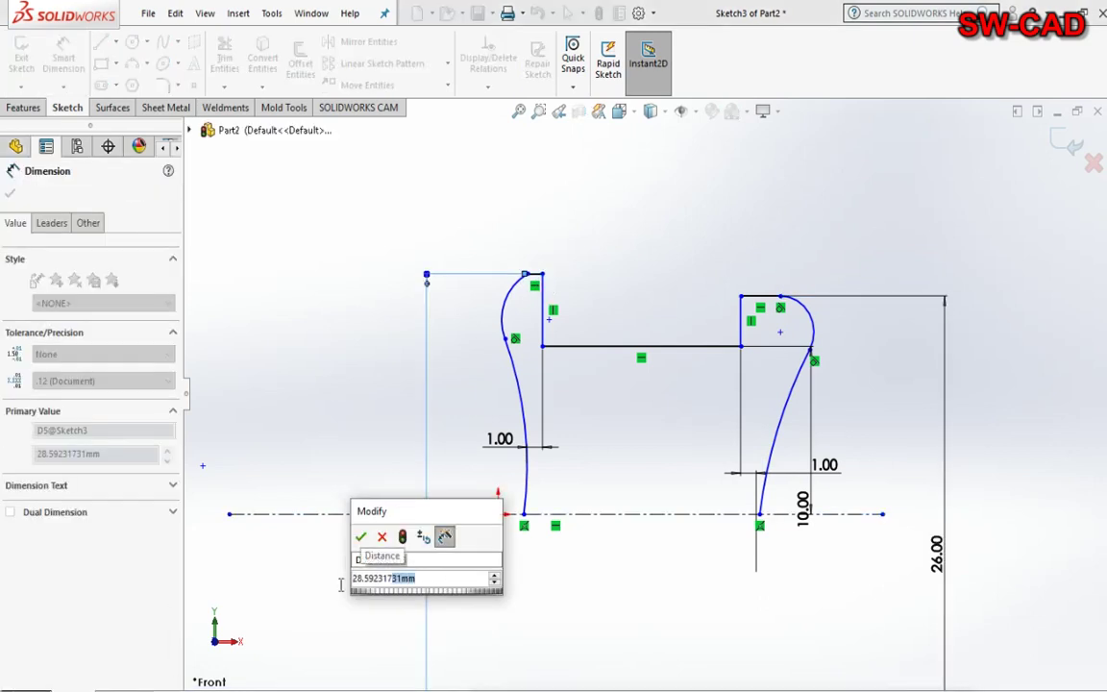
pyautogui.write('26')
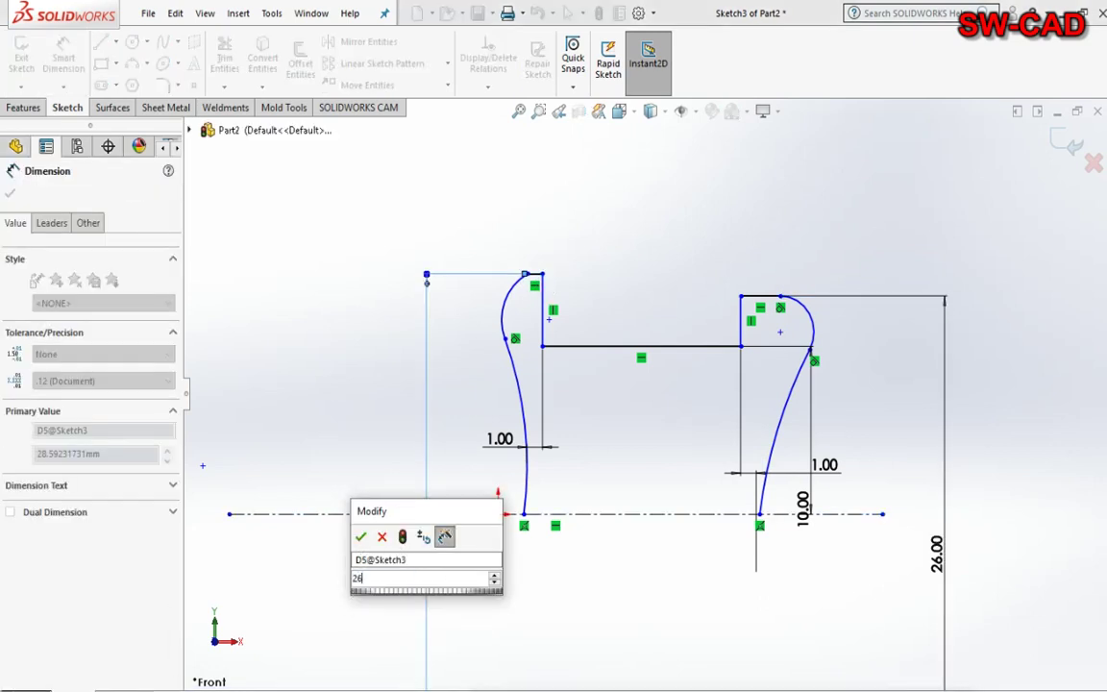
pyautogui.press('Escape')
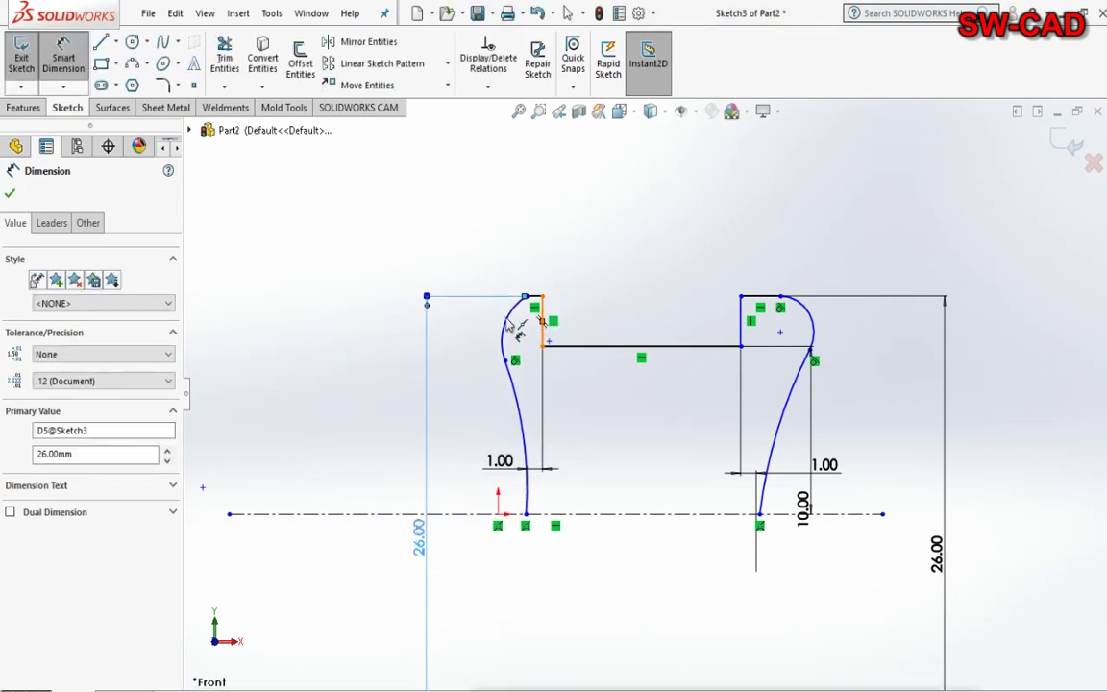
# - Draw a tangent arc atop the left leg and dimension its width to 2.00
pyautogui.click(519, 327)
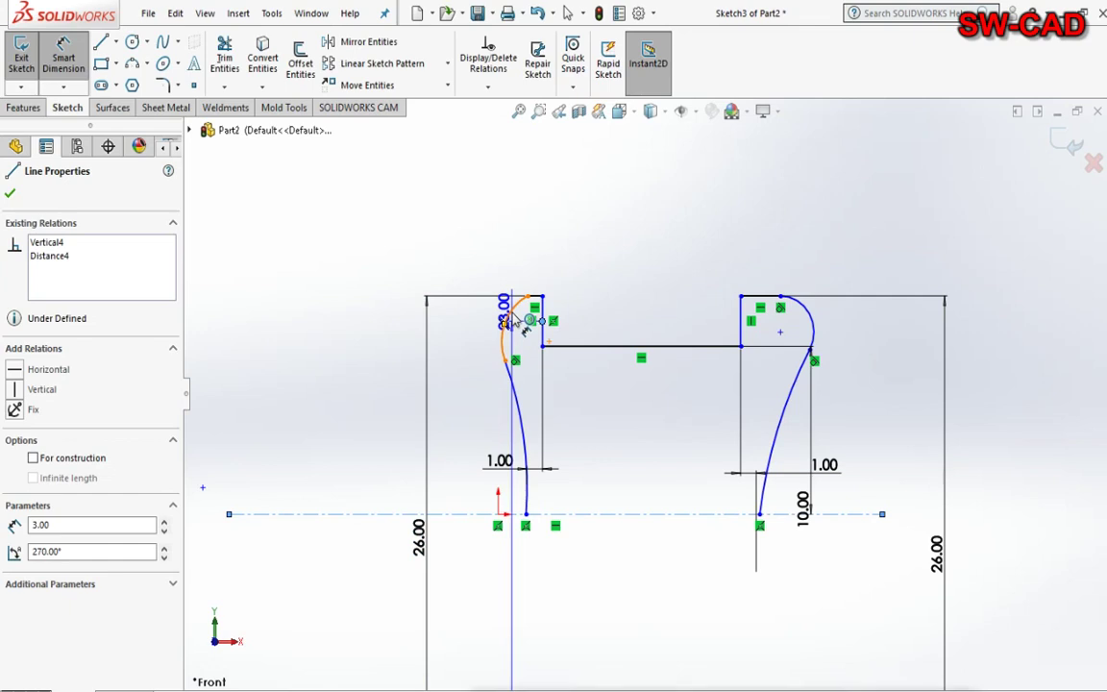
pyautogui.press('a')
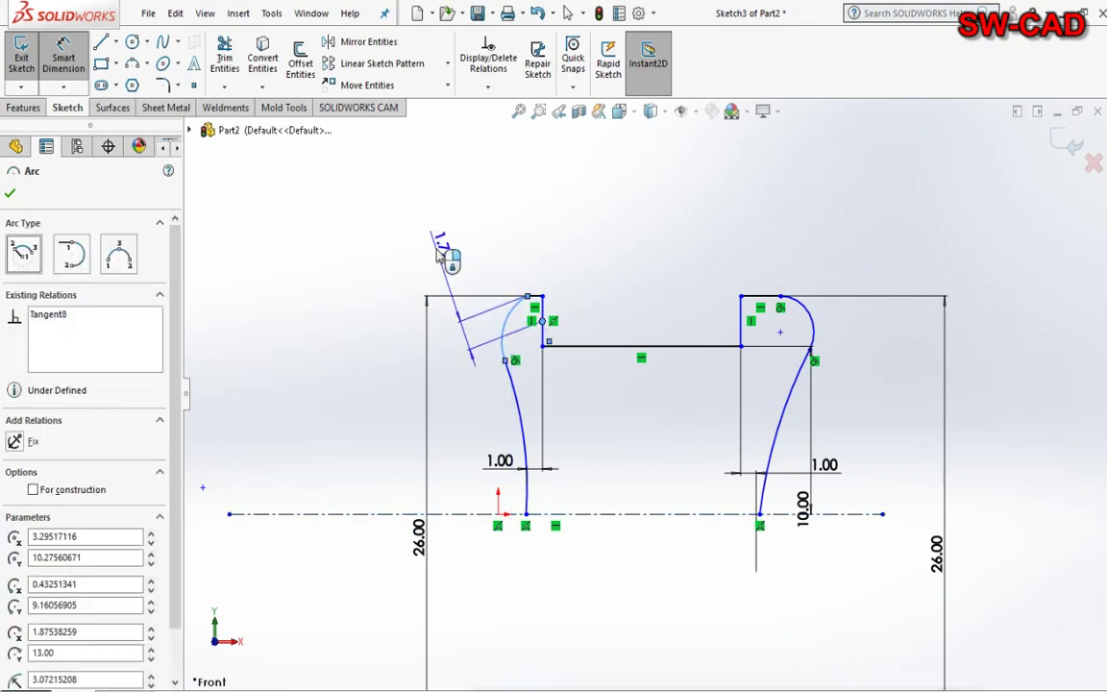
pyautogui.click(438, 254)
pyautogui.click(503, 332)
pyautogui.click(543, 317)
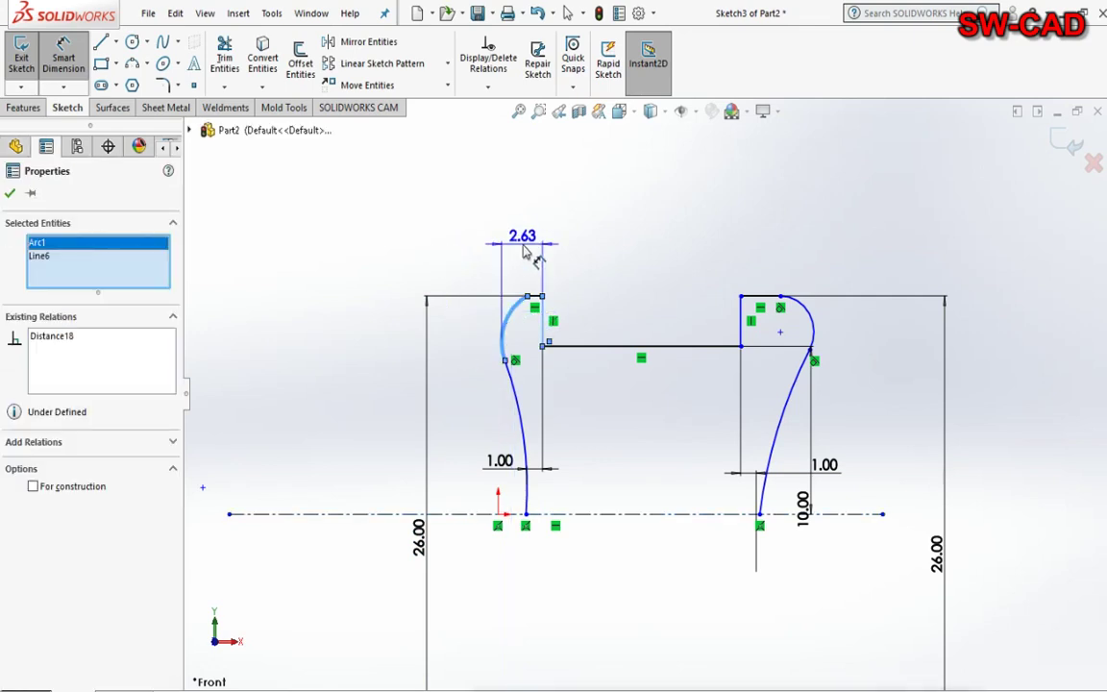
pyautogui.click(522, 244)
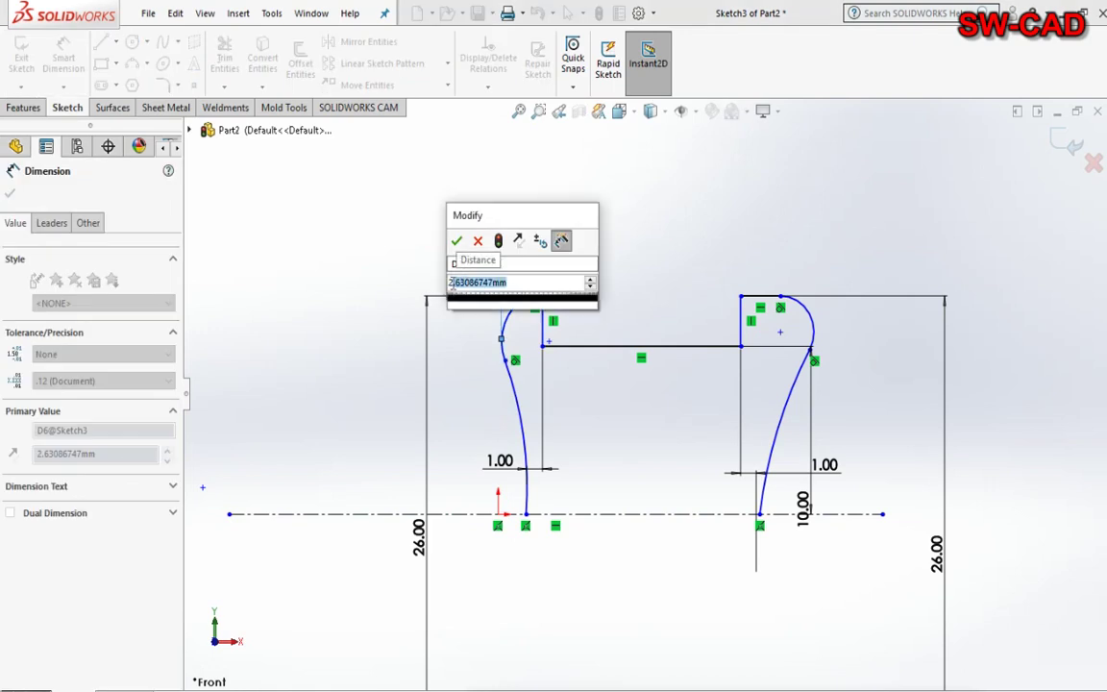
pyautogui.write('2')
pyautogui.press('Return')
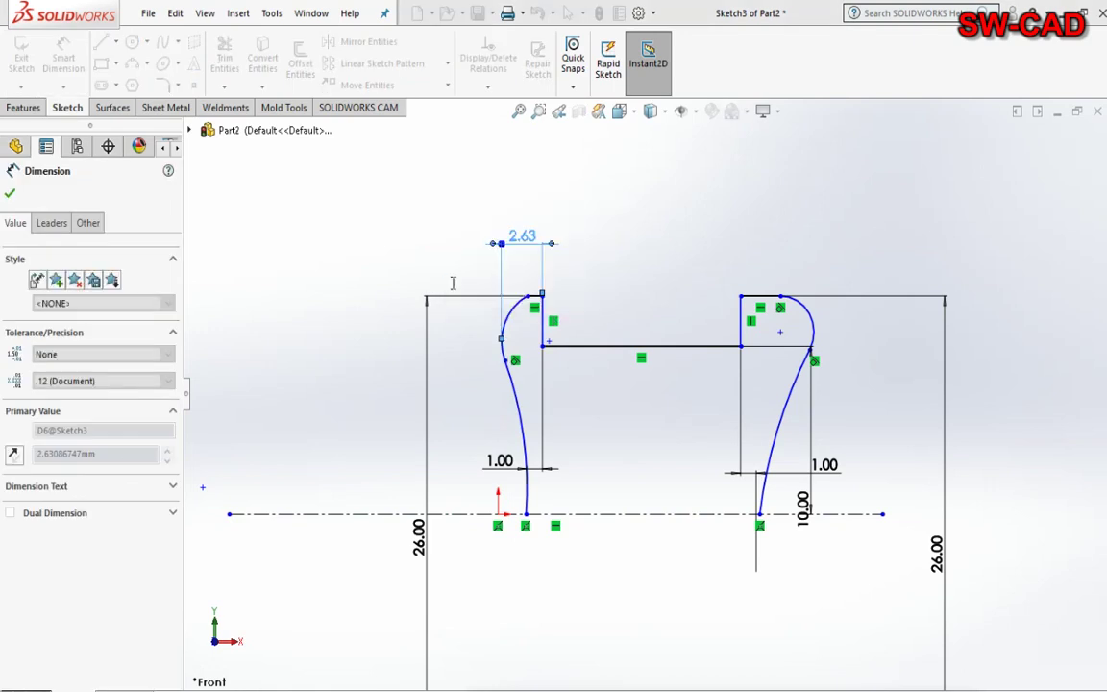
pyautogui.scroll(-2, 484, 263)
pyautogui.scroll(-2, 484, 263)
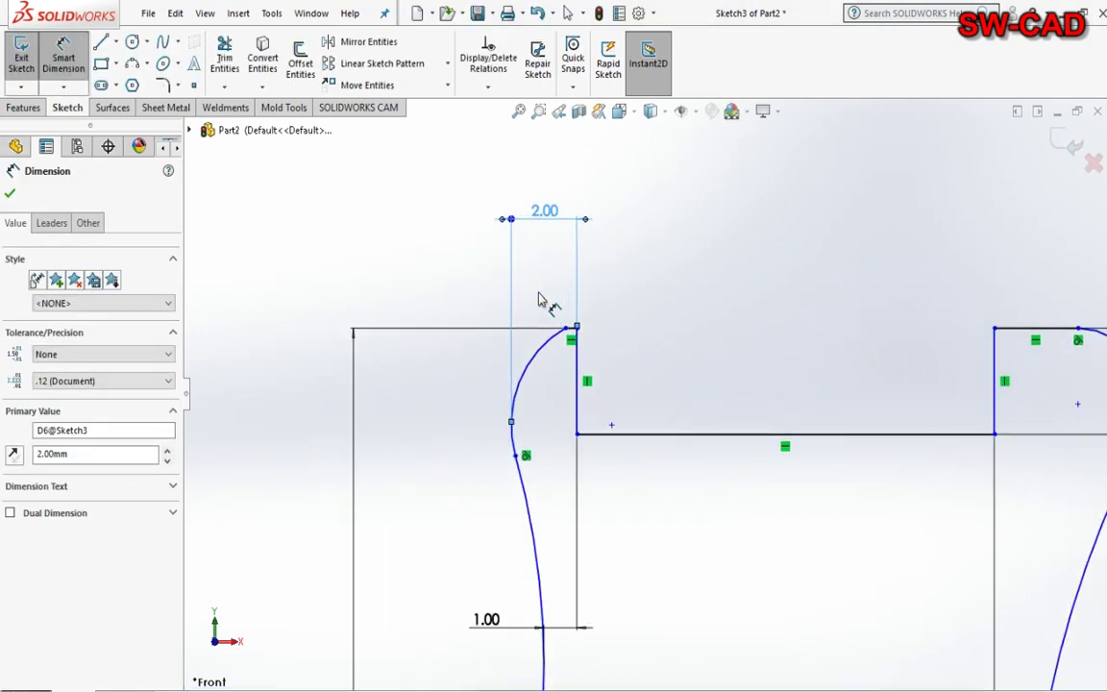
pyautogui.scroll(-5, 540, 300)
pyautogui.press('Escape')
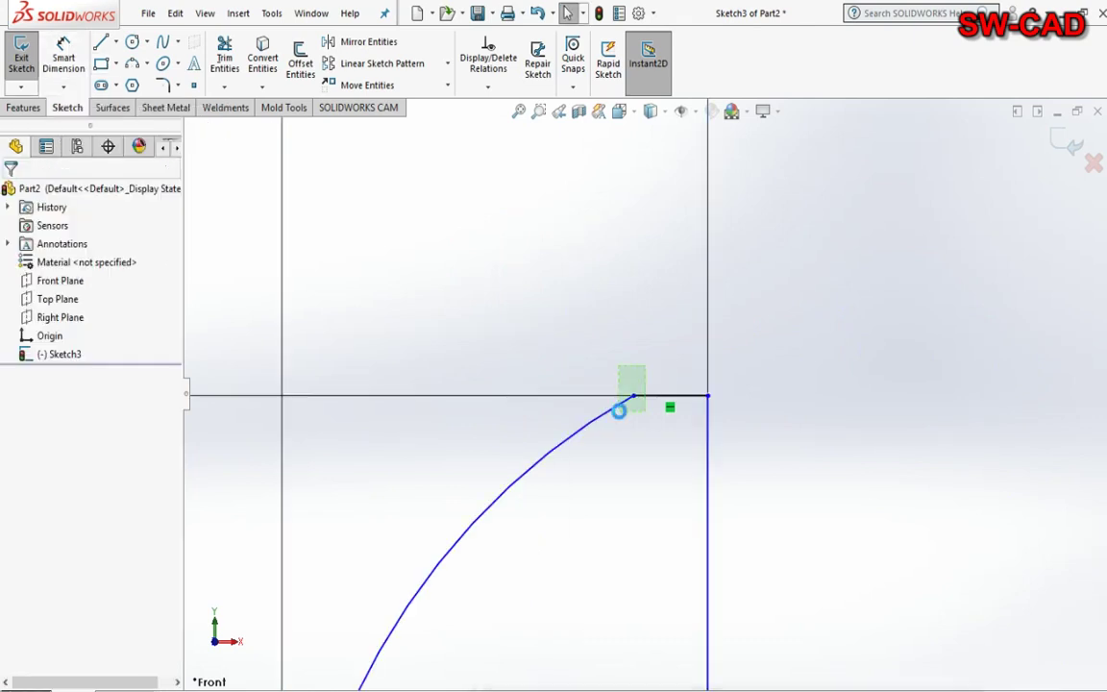
# - Slide the right arc's endpoint left along the top edge
pyautogui.click(624, 402)
pyautogui.moveTo(635, 397); pyautogui.dragTo(557, 397)
pyautogui.click(556, 397)
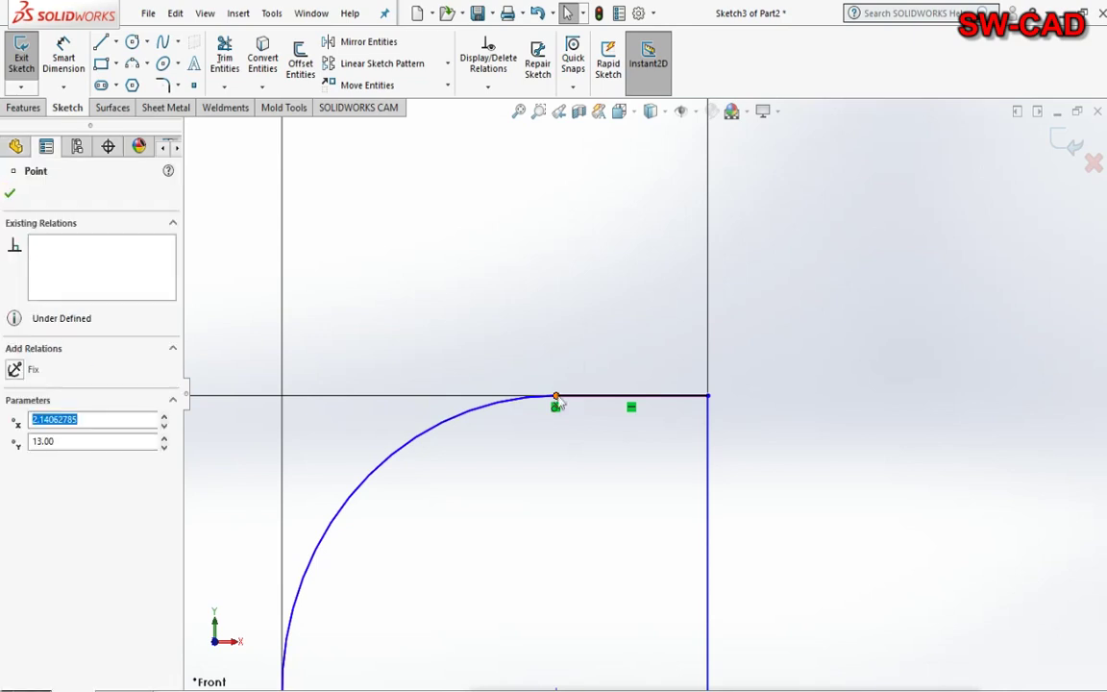
pyautogui.click(604, 322)
pyautogui.scroll(2, 594, 498)
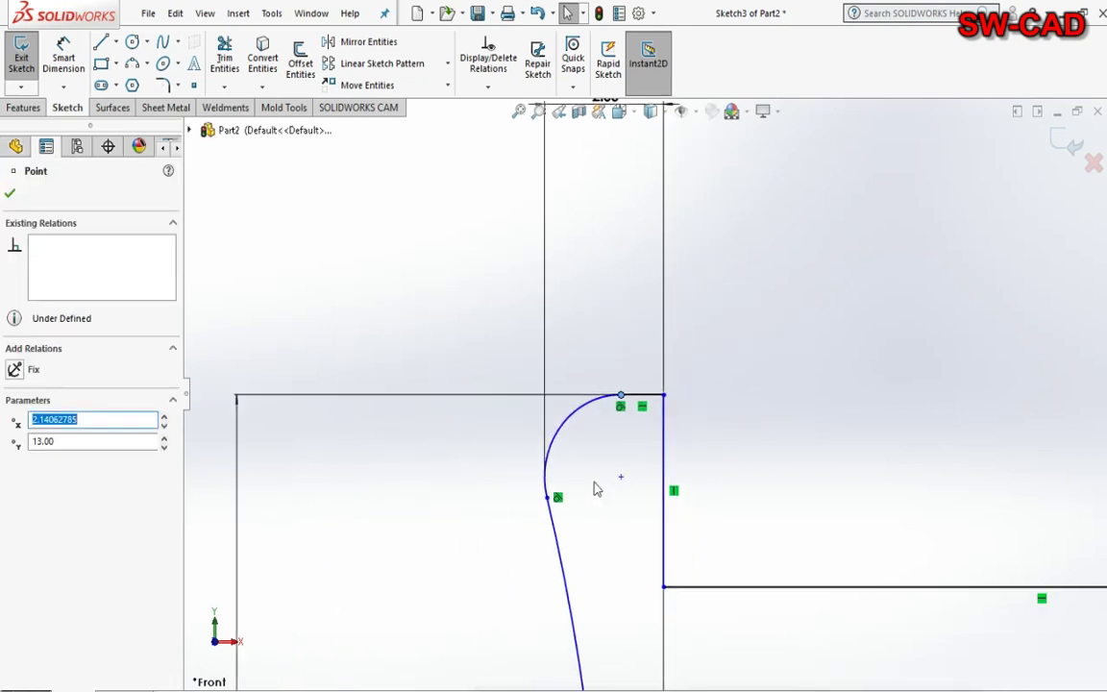
pyautogui.scroll(2, 644, 576)
pyautogui.scroll(2, 941, 428)
pyautogui.scroll(2, 896, 402)
pyautogui.scroll(-3, 896, 401)
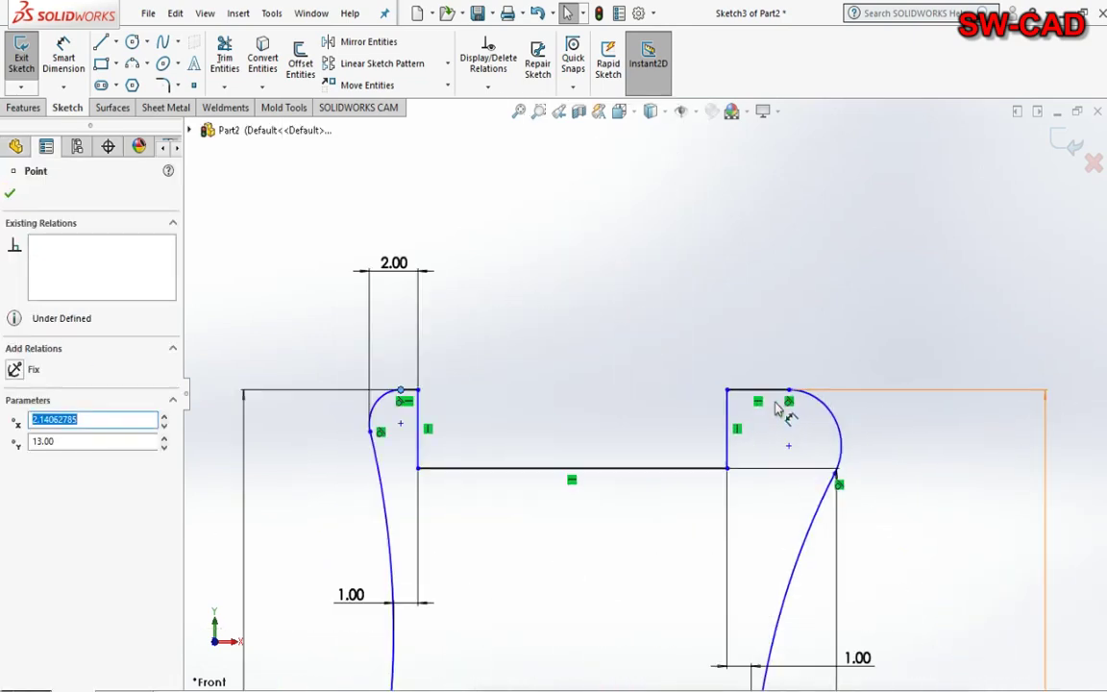
pyautogui.scroll(-2, 786, 408)
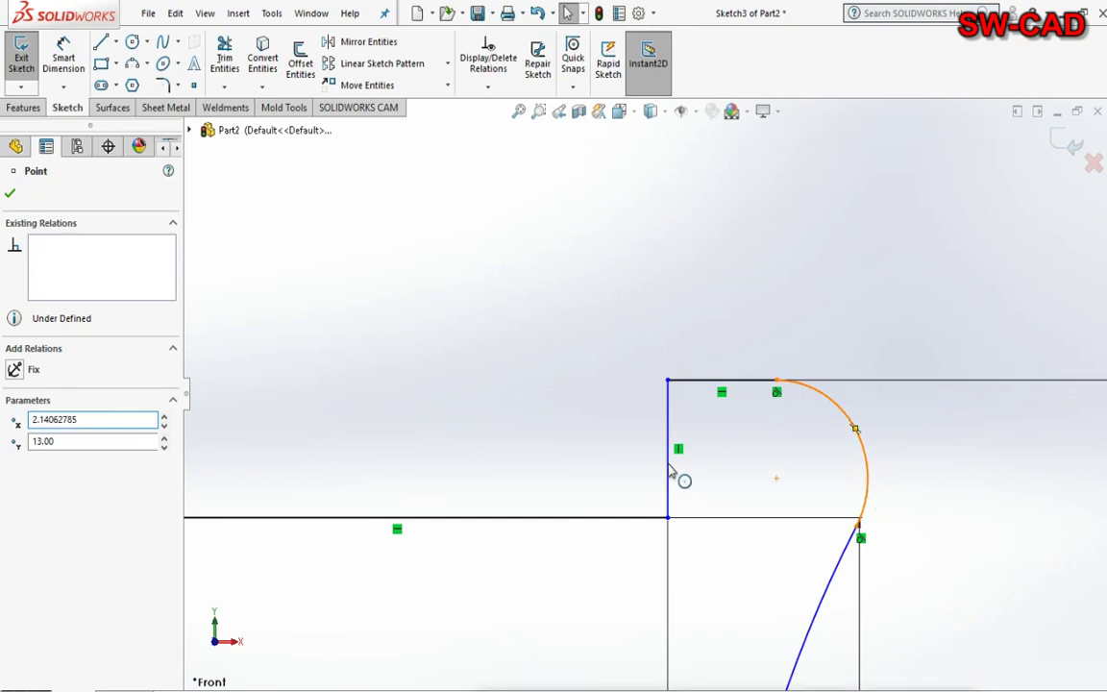
# - Dimension the right top arc's width from the vertical line to 2.00
pyautogui.click(867, 461)
pyautogui.keyDown('ctrl'); pyautogui.click(776, 478); pyautogui.keyUp('ctrl')
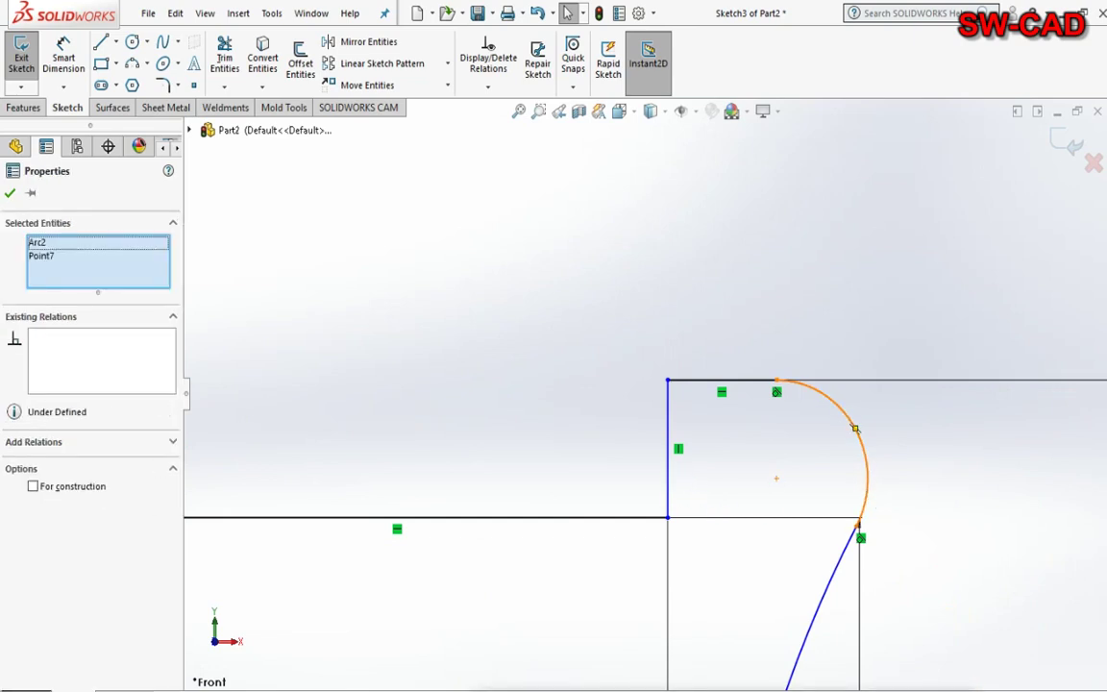
pyautogui.keyDown('ctrl'); pyautogui.click(670, 478); pyautogui.keyUp('ctrl')
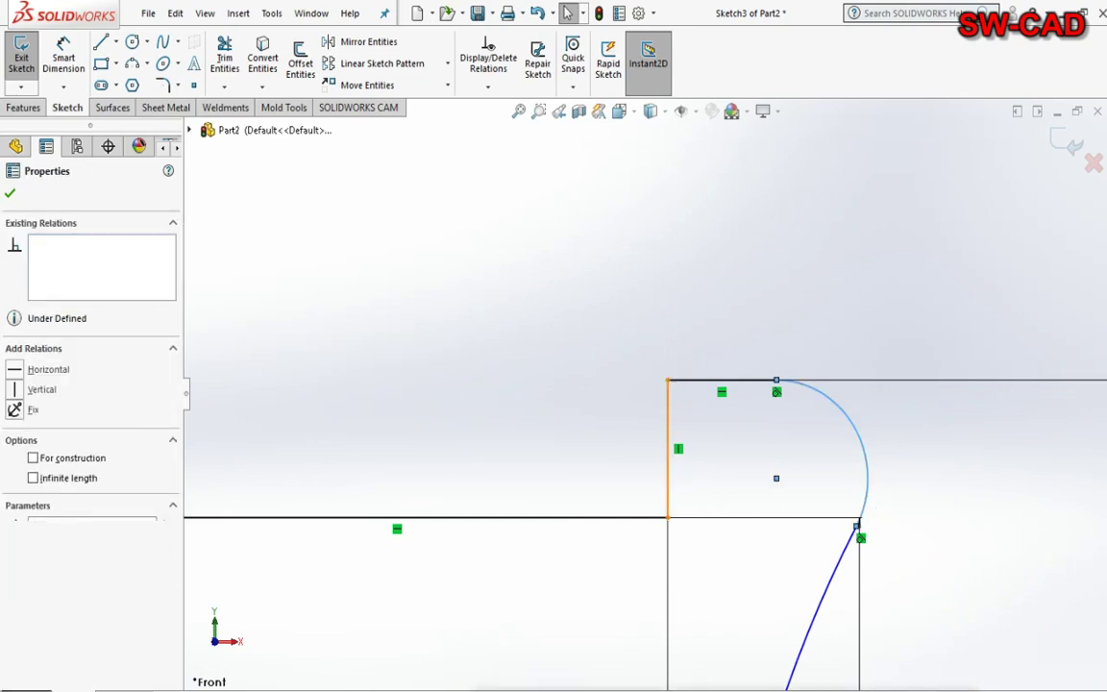
pyautogui.click(58, 50)
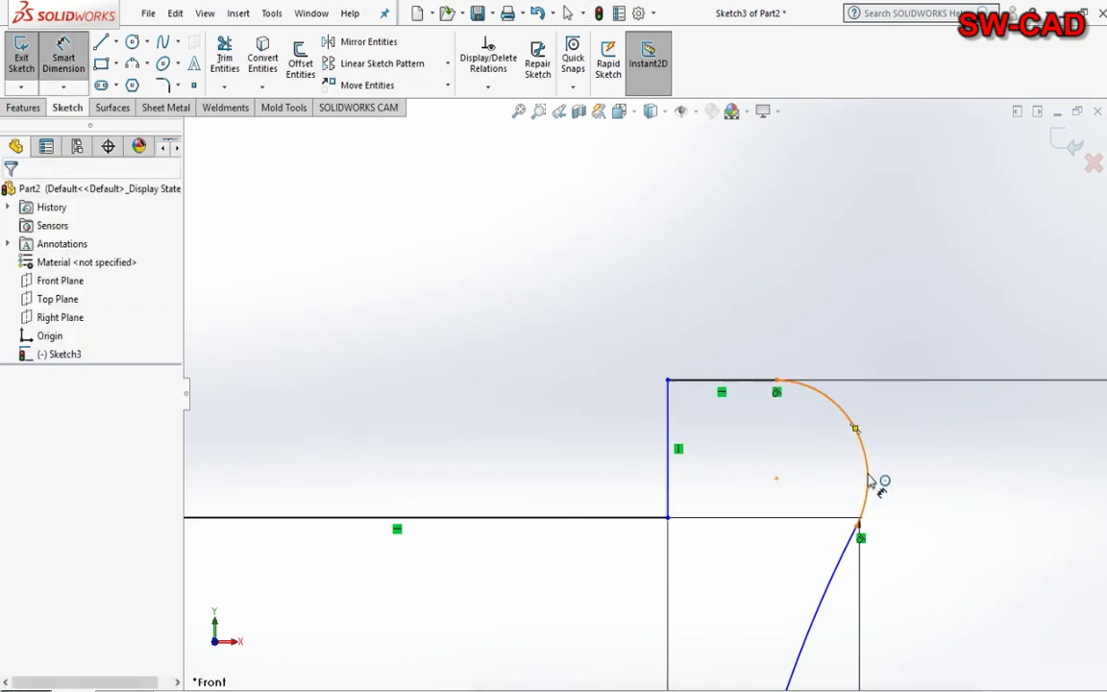
pyautogui.click(669, 484)
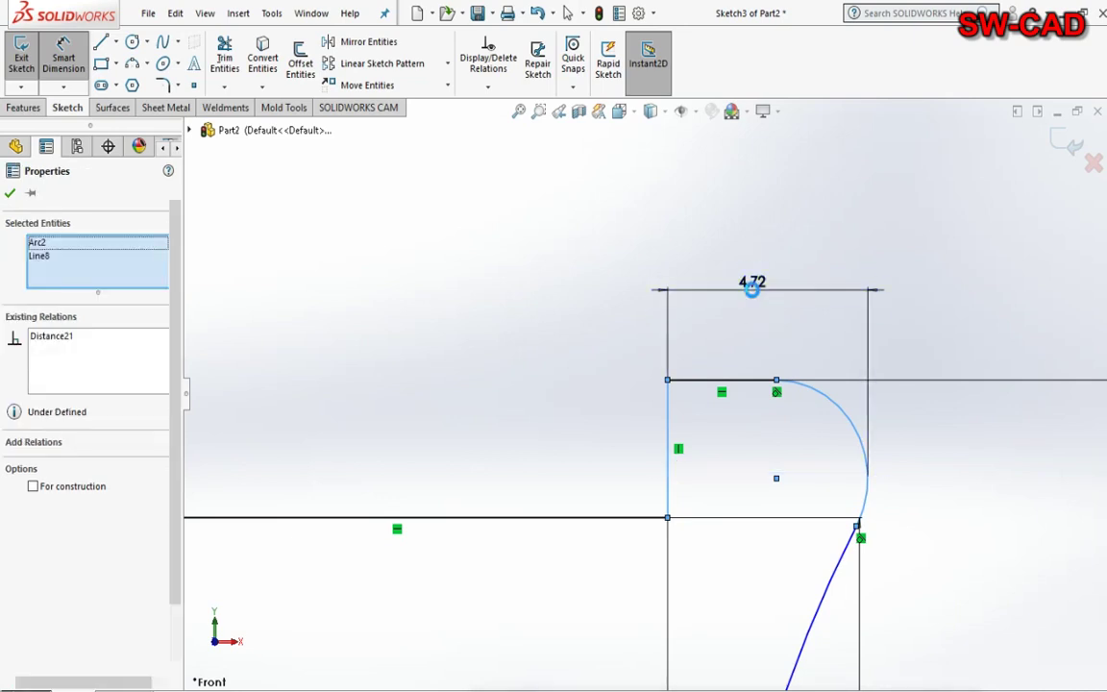
pyautogui.click(753, 286)
pyautogui.write('4.72')
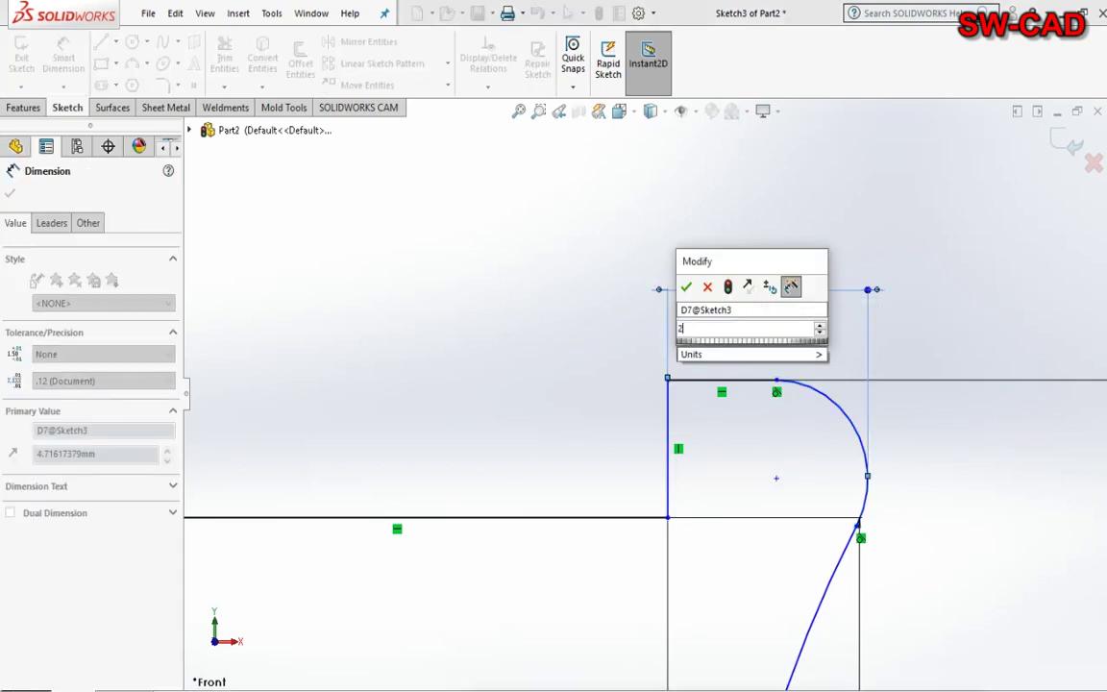
pyautogui.press('Return')
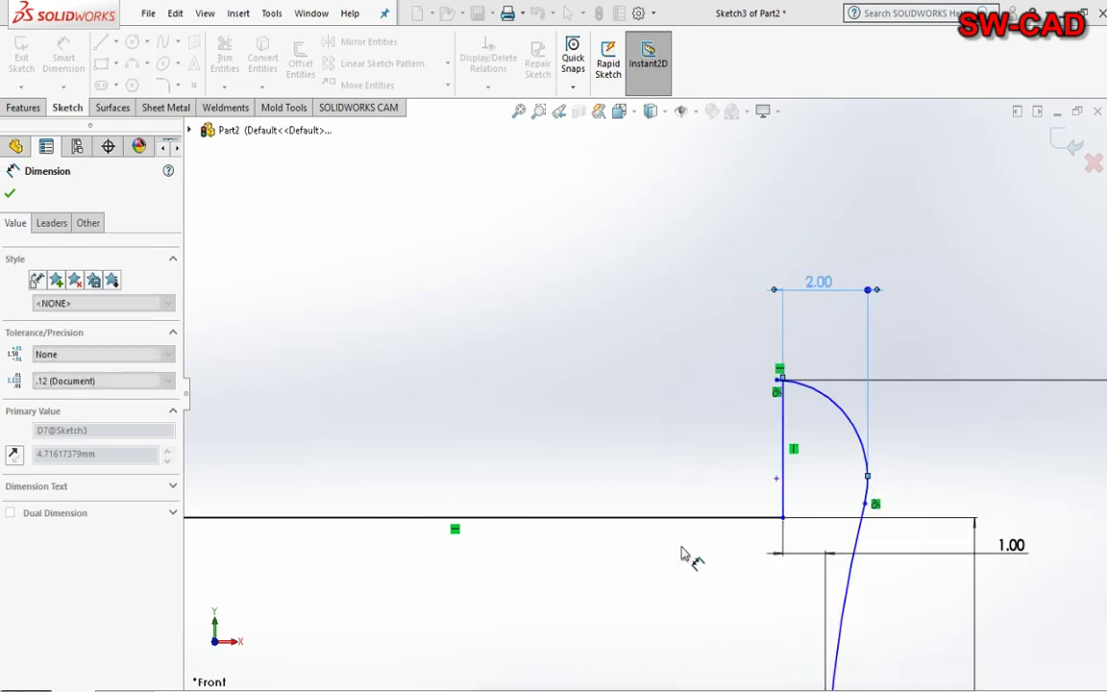
# - Drag a point on the right leg's curve to reshape the spline
pyautogui.click(73, 111)
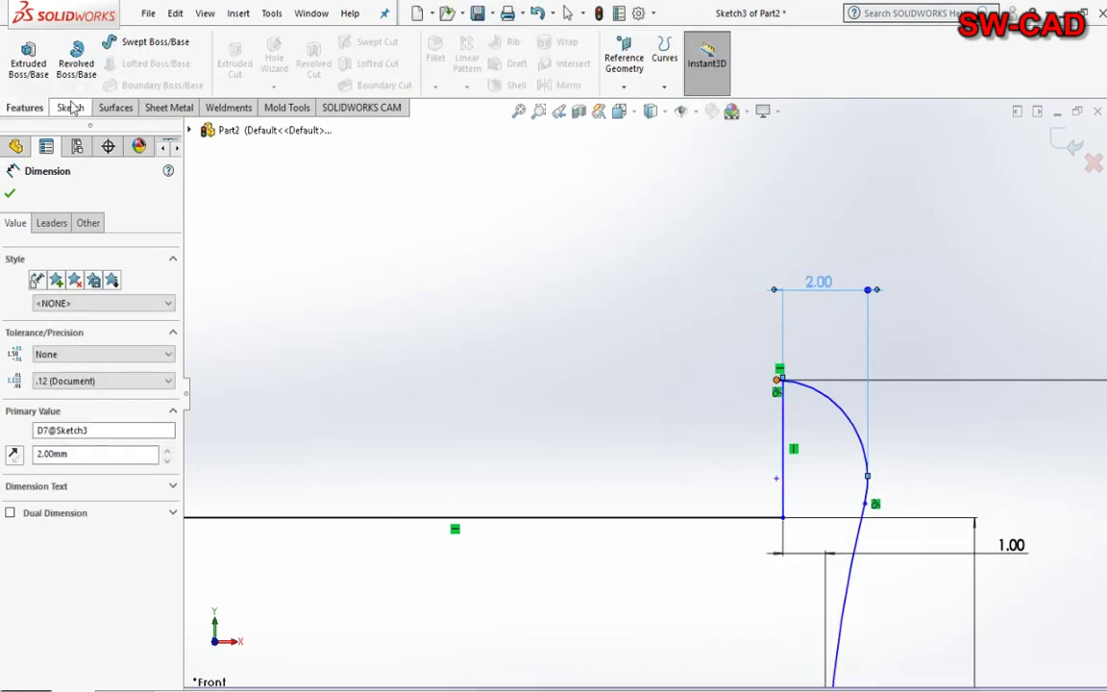
pyautogui.click(71, 107)
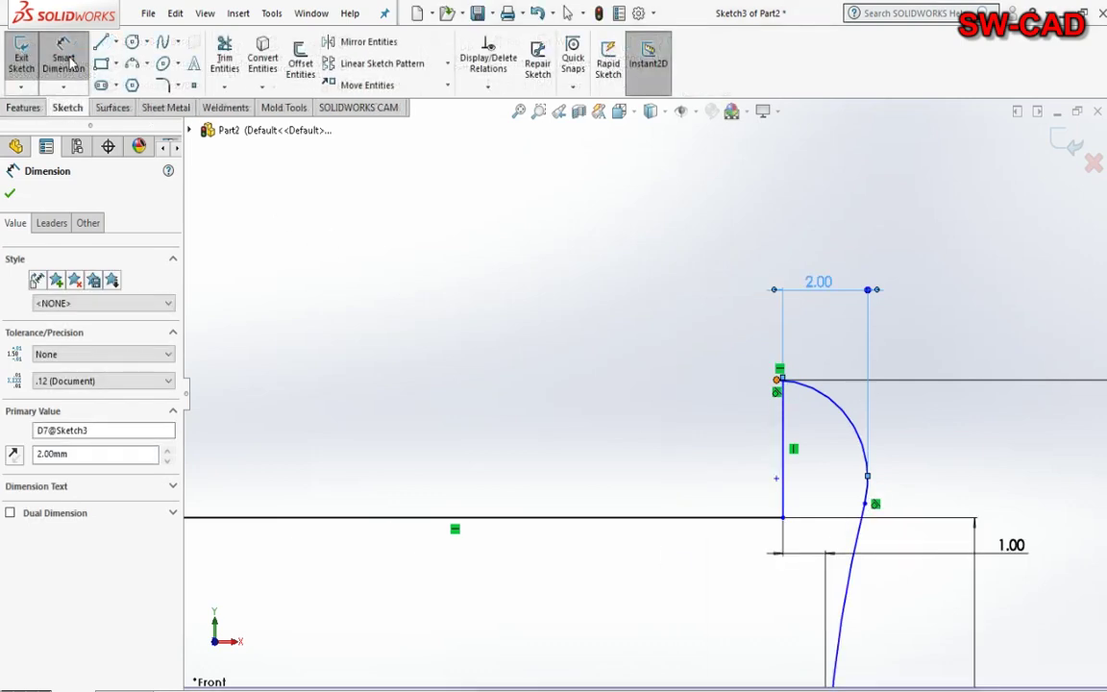
pyautogui.click(839, 386)
pyautogui.moveTo(839, 387); pyautogui.dragTo(812, 388)
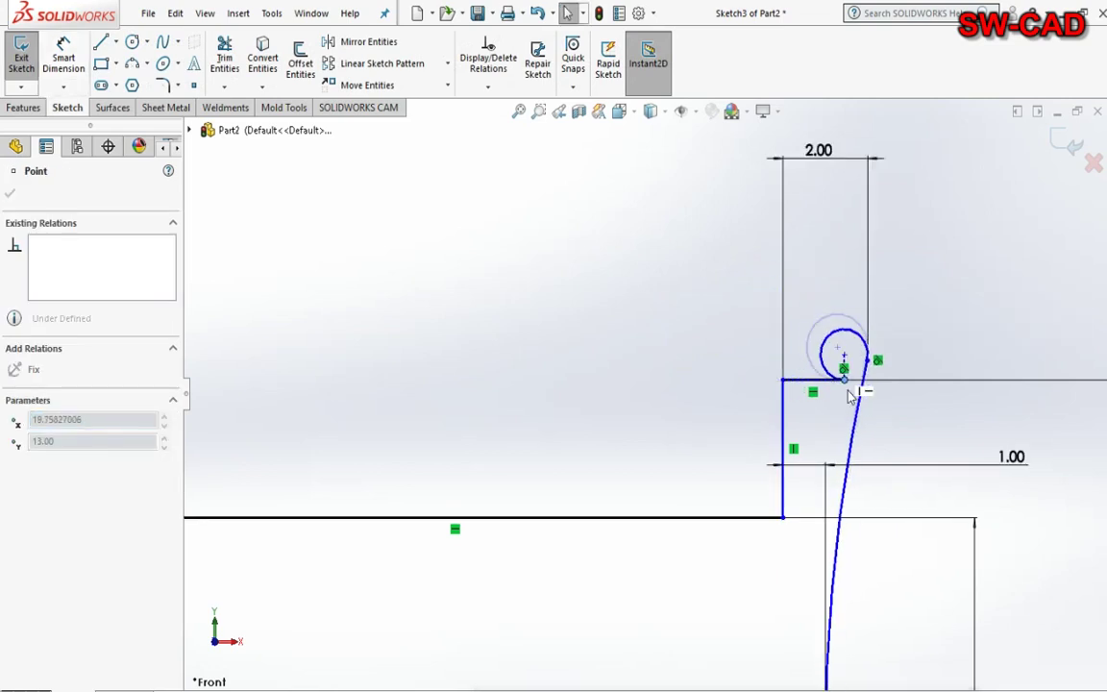
pyautogui.moveTo(812, 387); pyautogui.dragTo(857, 385)
pyautogui.scroll(-3, 967, 363)
# - Set the arc's start point 1.00 from the right vertical line
pyautogui.click(77, 65)
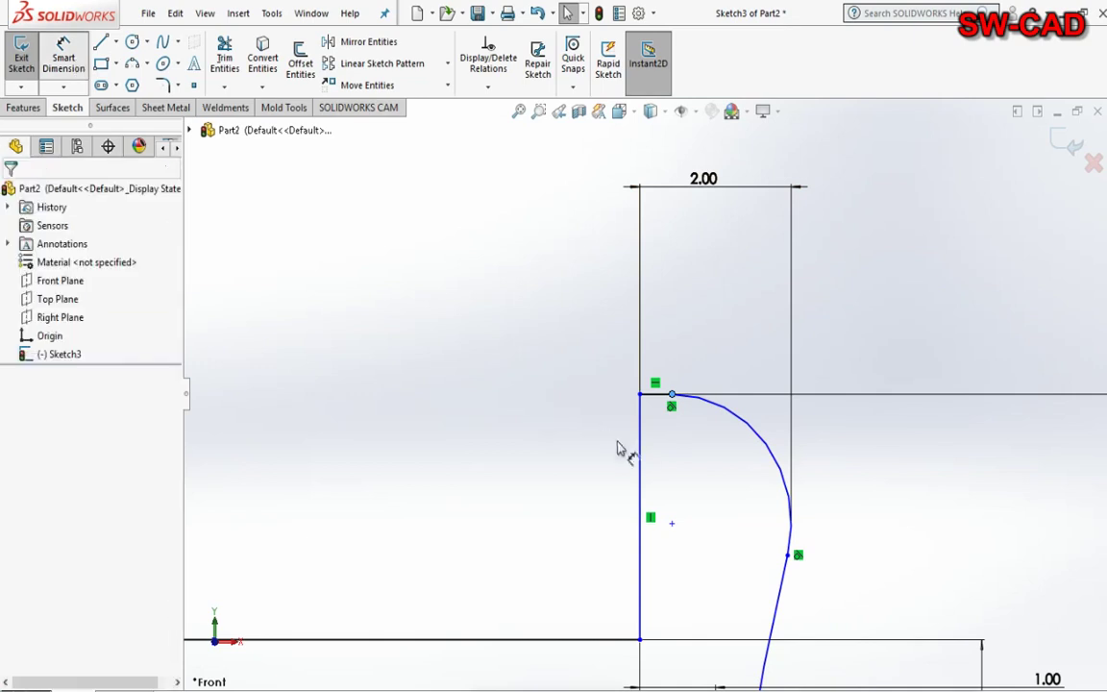
pyautogui.click(640, 414)
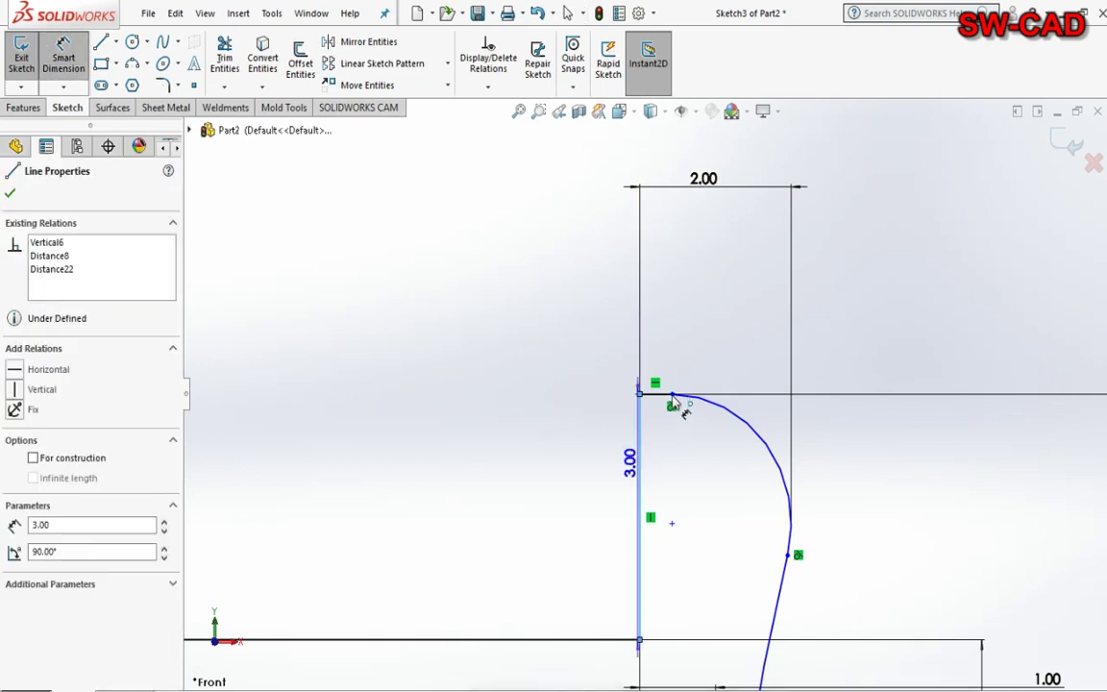
pyautogui.click(672, 394)
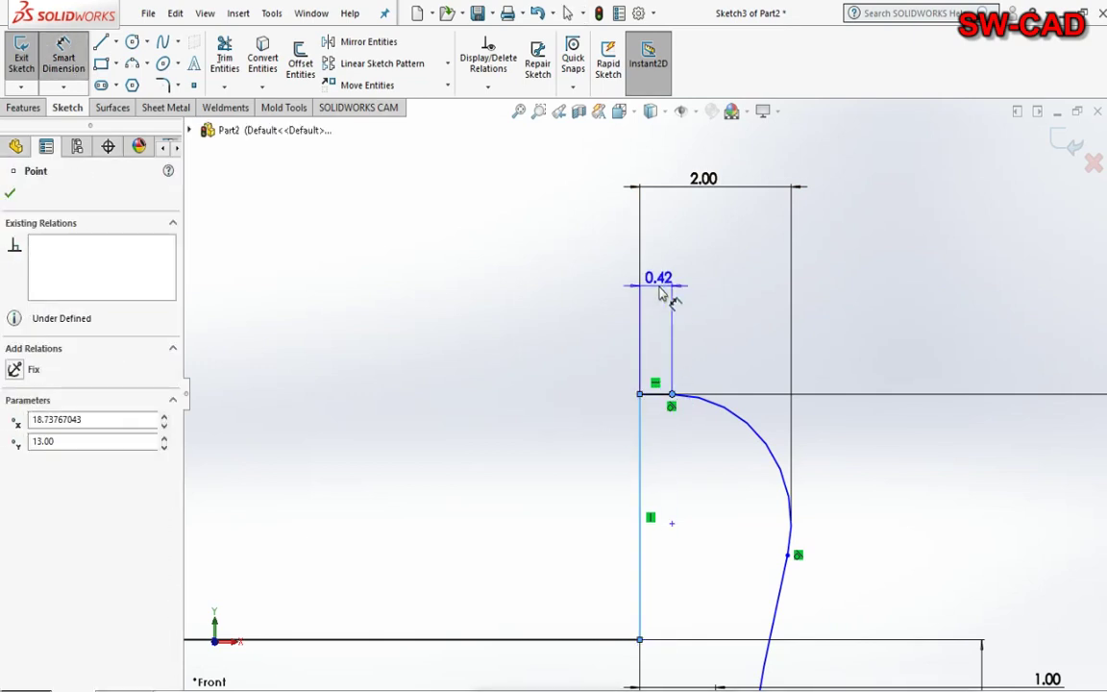
pyautogui.click(659, 293)
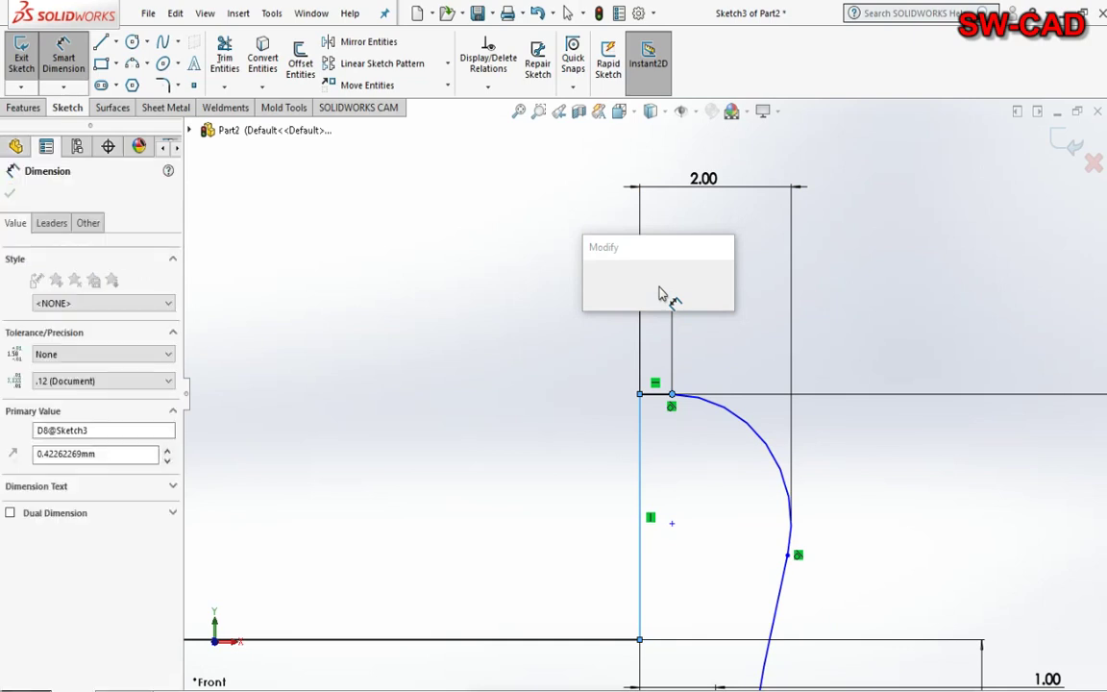
pyautogui.write('1')
pyautogui.press('Escape')
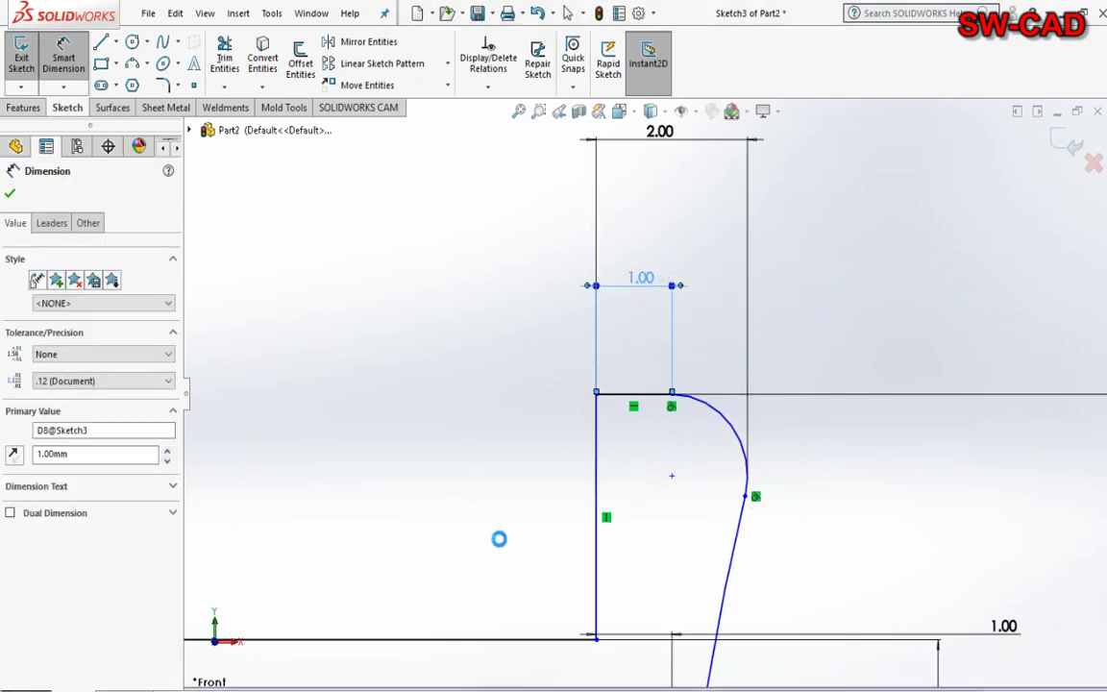
pyautogui.press('z')
pyautogui.press('z')
pyautogui.press('z')
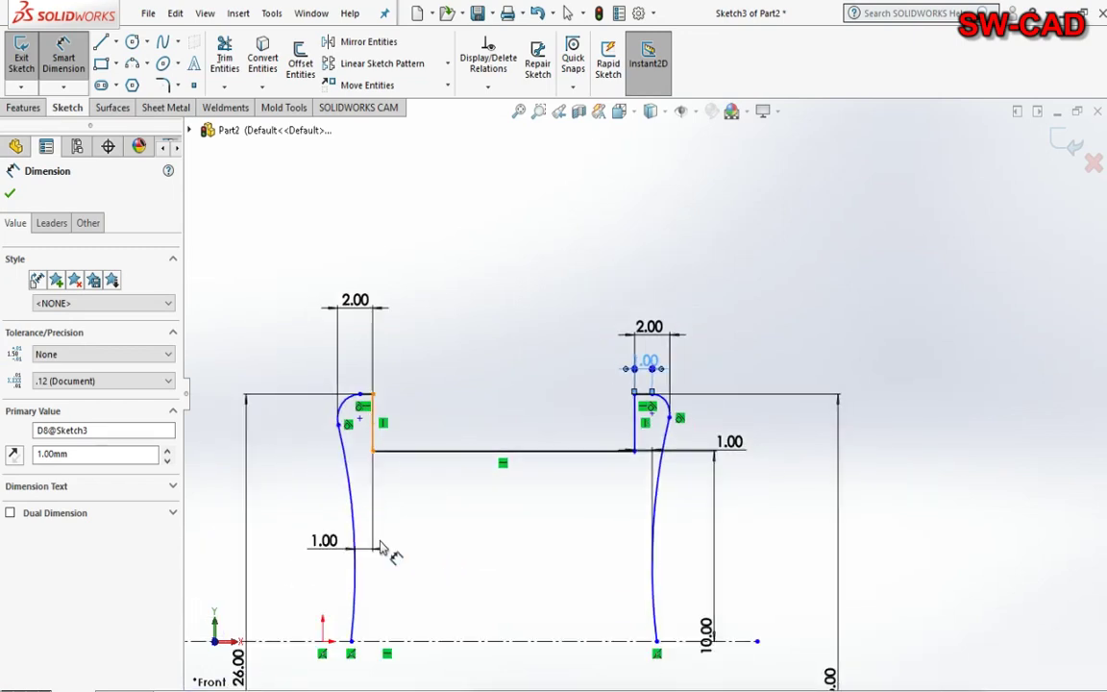
# - Make the left profile's bottom end point coincident with the sketch origin
pyautogui.scroll(-2, 665, 419)
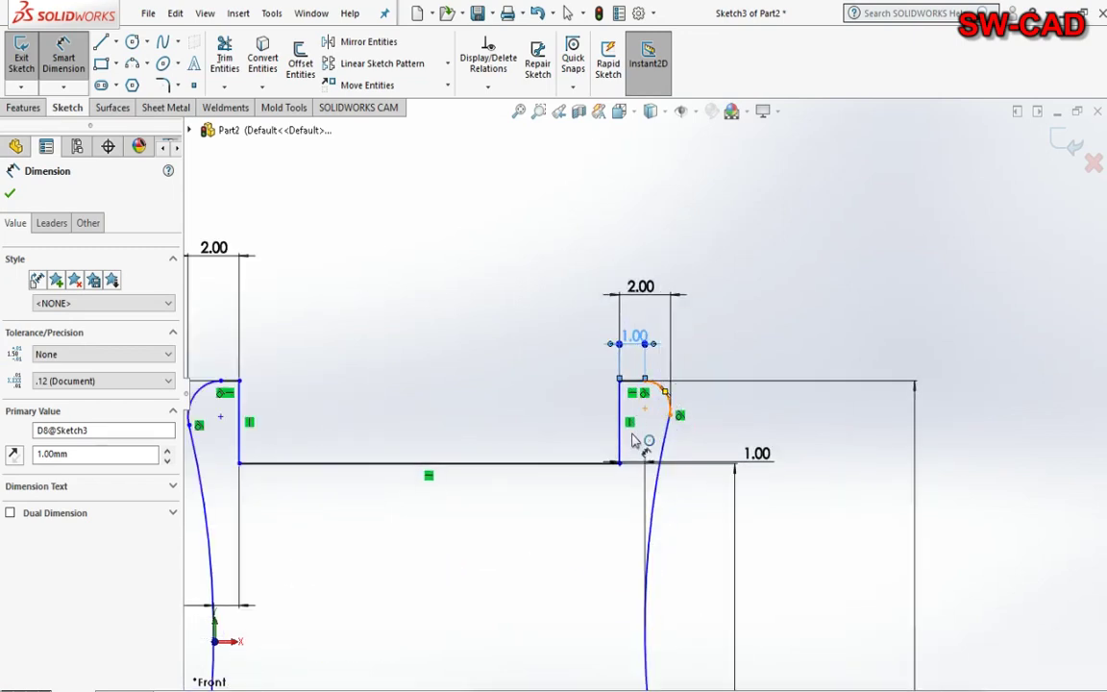
pyautogui.scroll(2, 642, 391)
pyautogui.press('Escape')
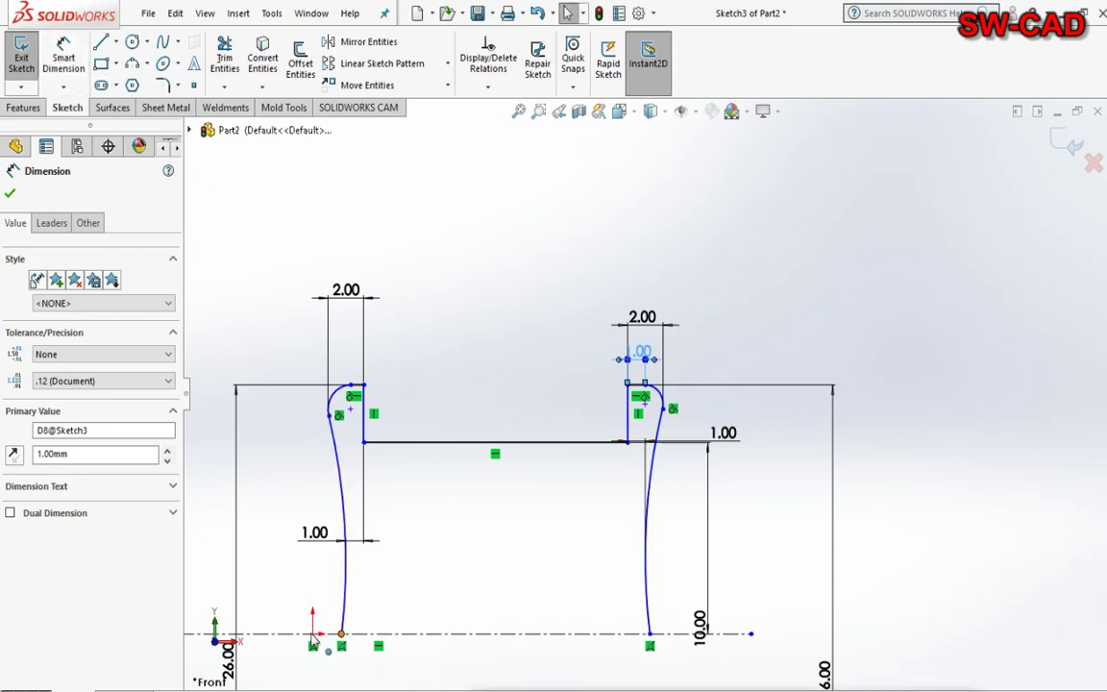
pyautogui.click(315, 635)
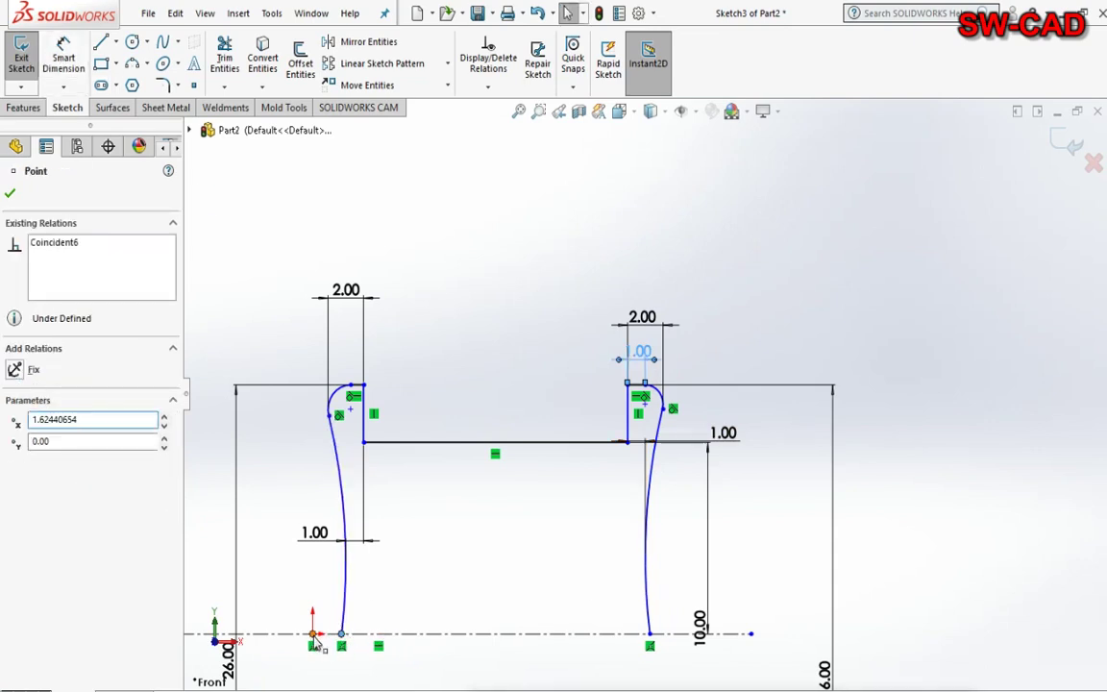
pyautogui.press('Escape')
pyautogui.click(314, 637)
pyautogui.press('Escape')
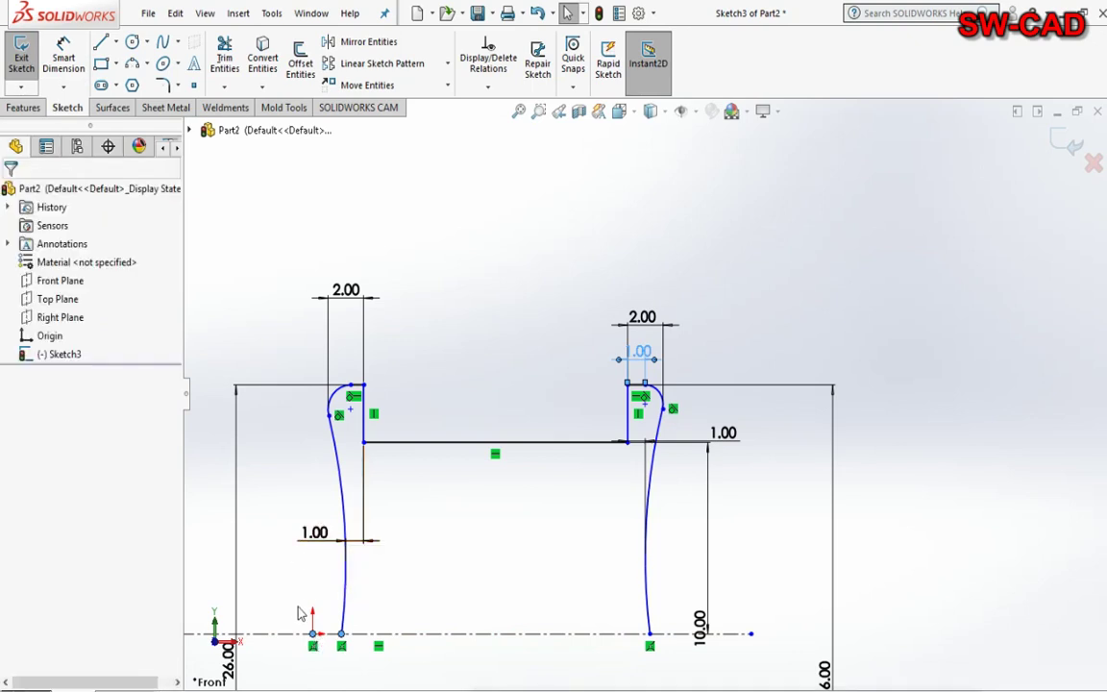
pyautogui.click(314, 636)
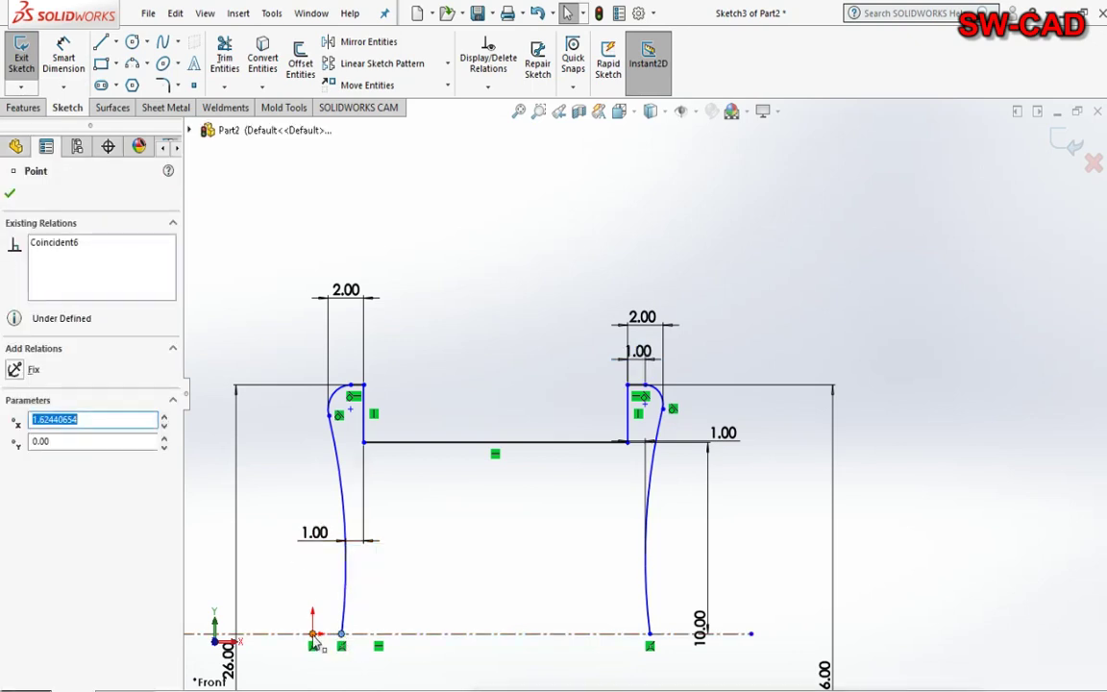
pyautogui.press('Escape')
pyautogui.moveTo(202, 663); pyautogui.dragTo(332, 596)
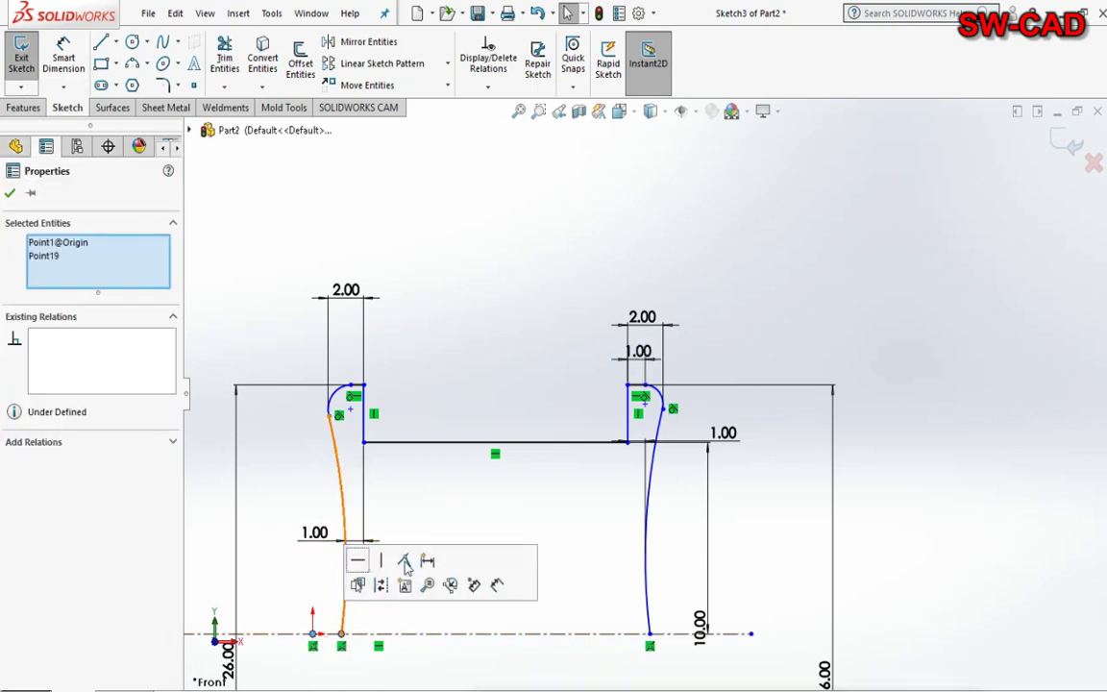
pyautogui.click(404, 560)
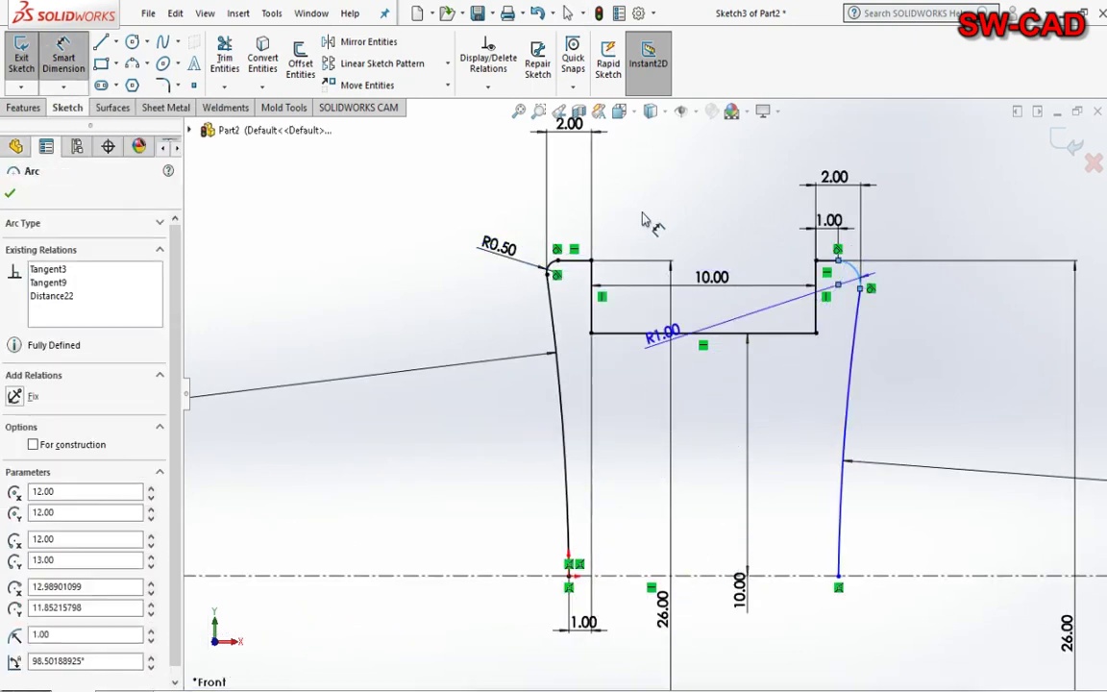
# - Add a driven radius dimension on the right fillet and delete the extra 1.00 dimension
pyautogui.click(916, 241)
pyautogui.press('Return')
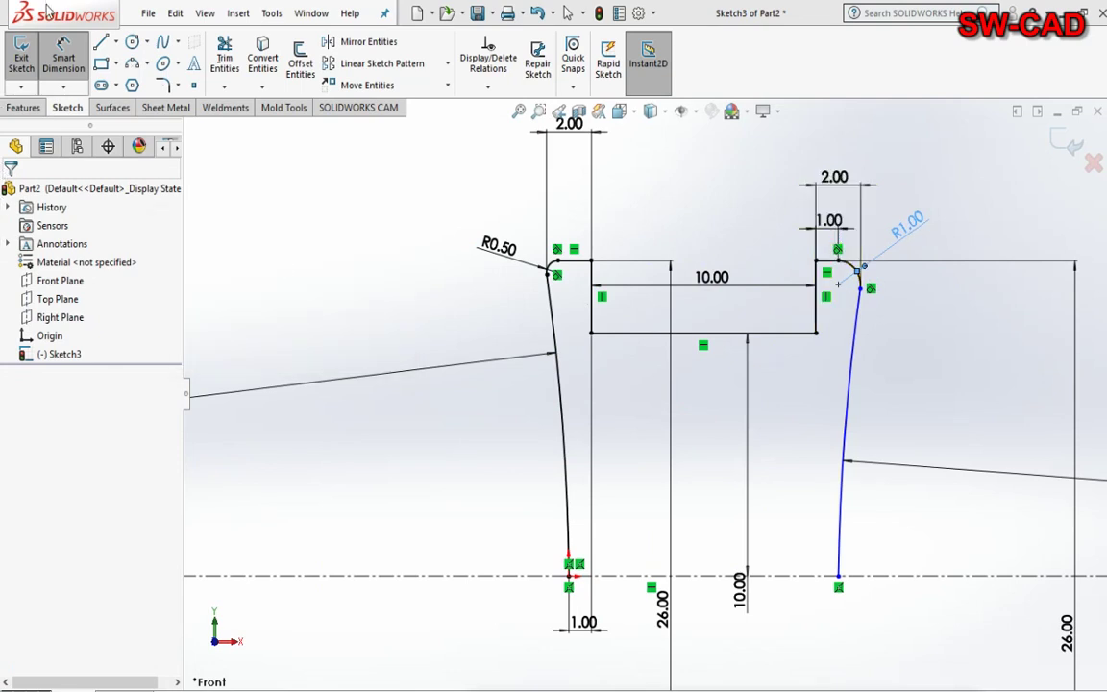
pyautogui.click(63, 55)
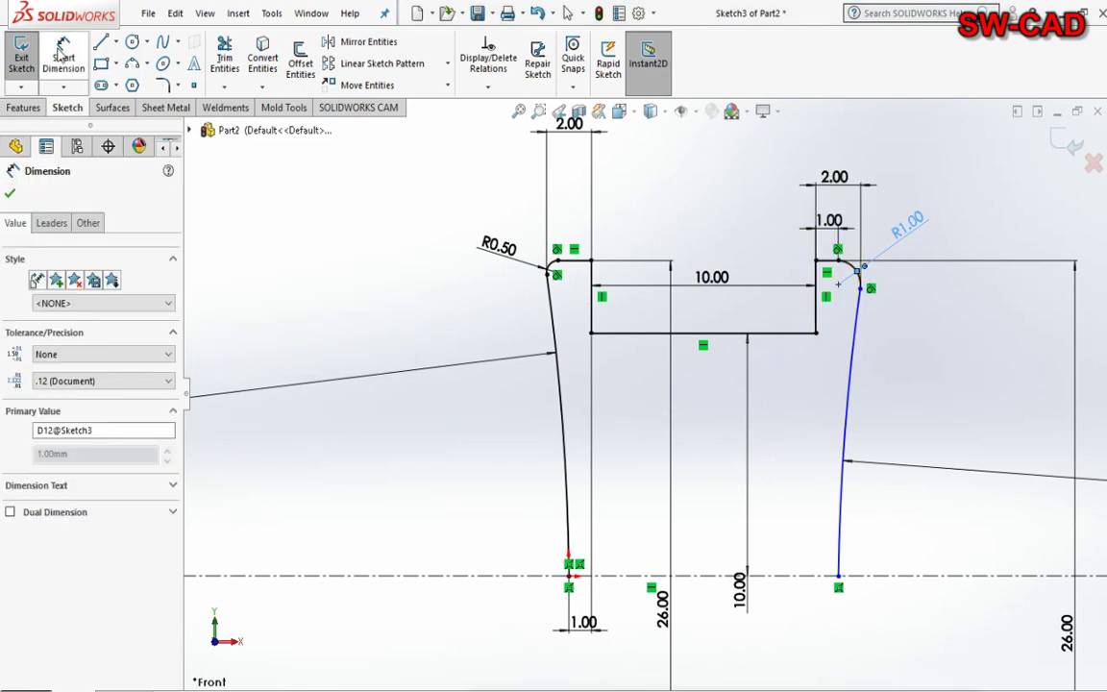
pyautogui.rightClick(832, 234)
pyautogui.click(812, 376)
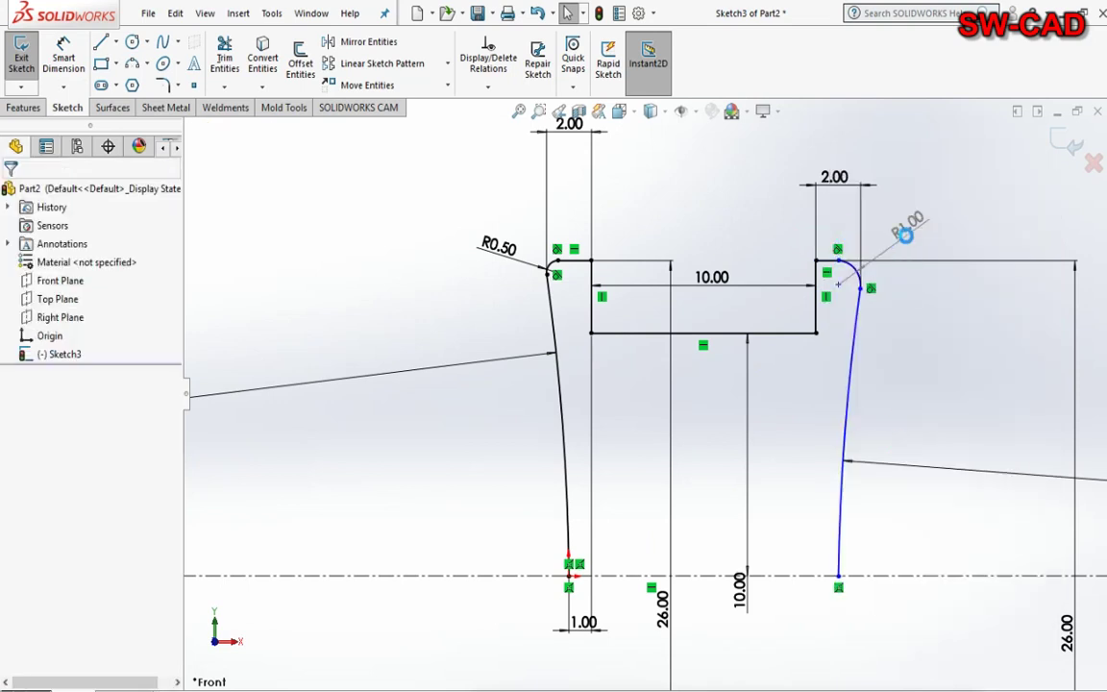
# - Change the right fillet's radius to 0.5 so it reads R0.50
pyautogui.doubleClick(906, 238)
pyautogui.click(650, 366)
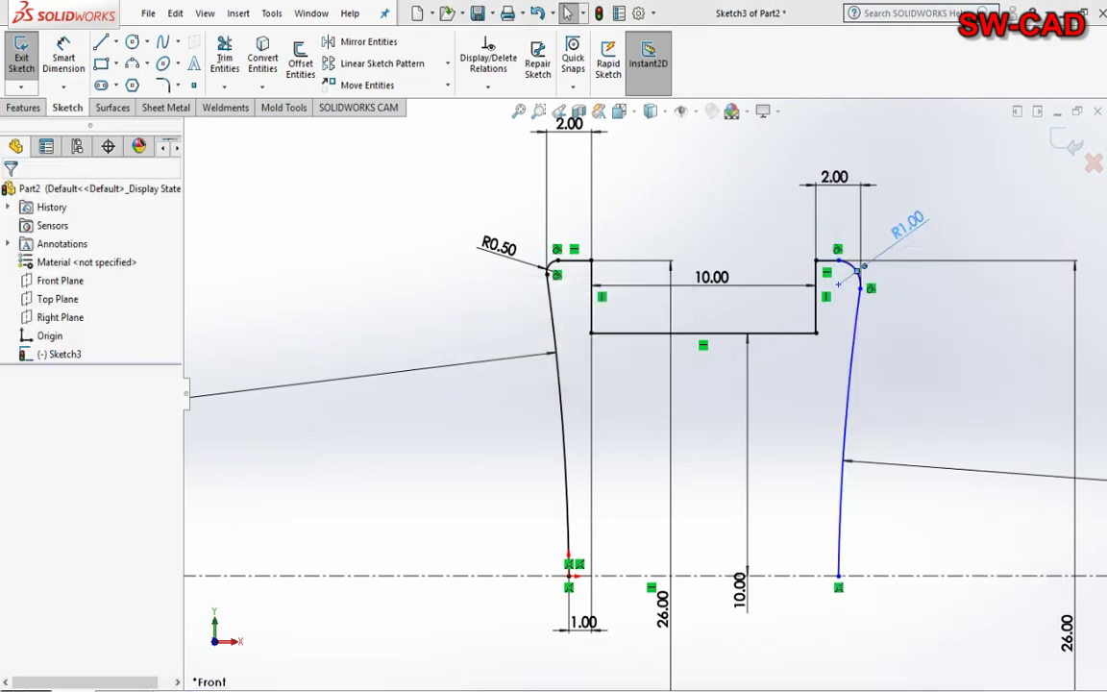
pyautogui.click(913, 229)
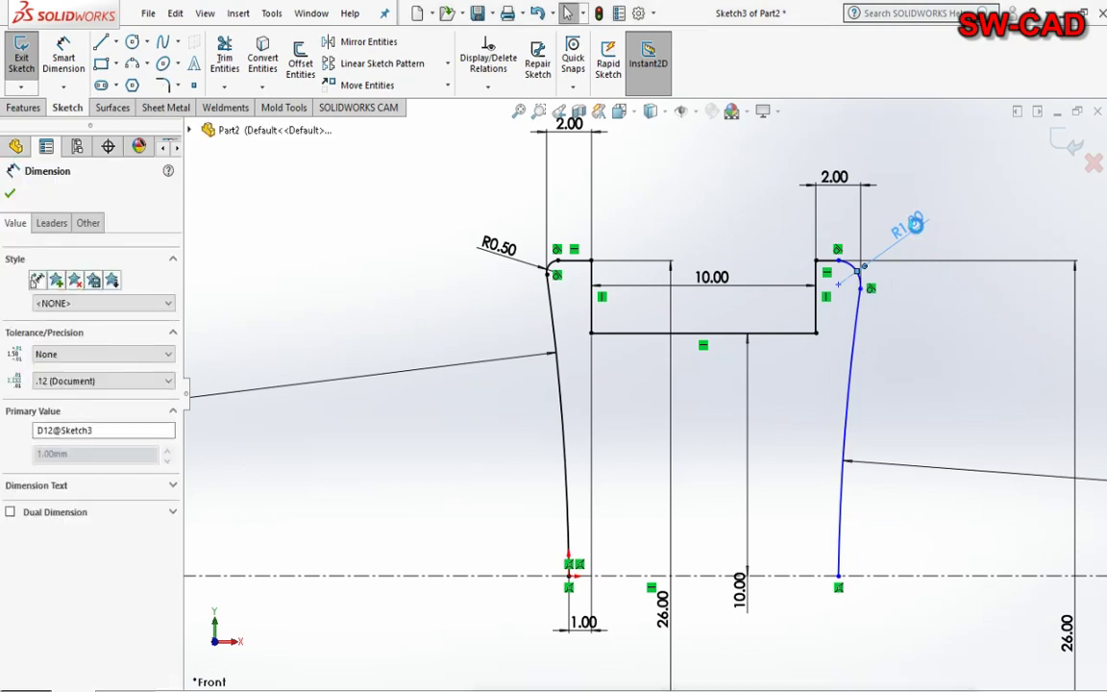
pyautogui.doubleClick(913, 227)
pyautogui.click(648, 366)
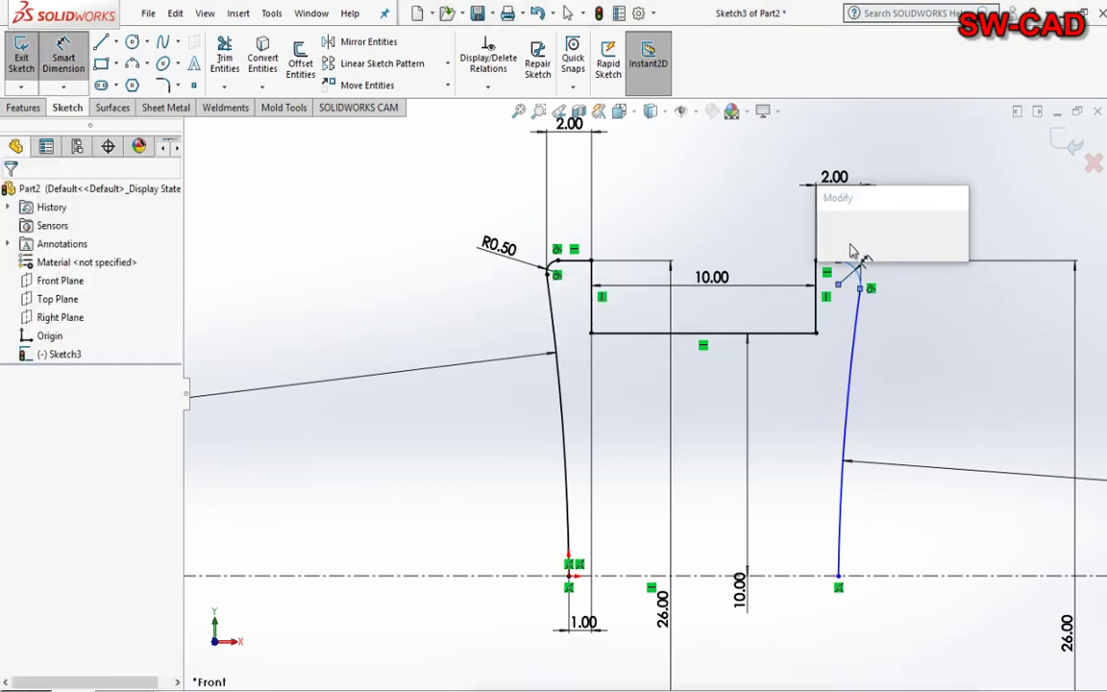
pyautogui.doubleClick(880, 273)
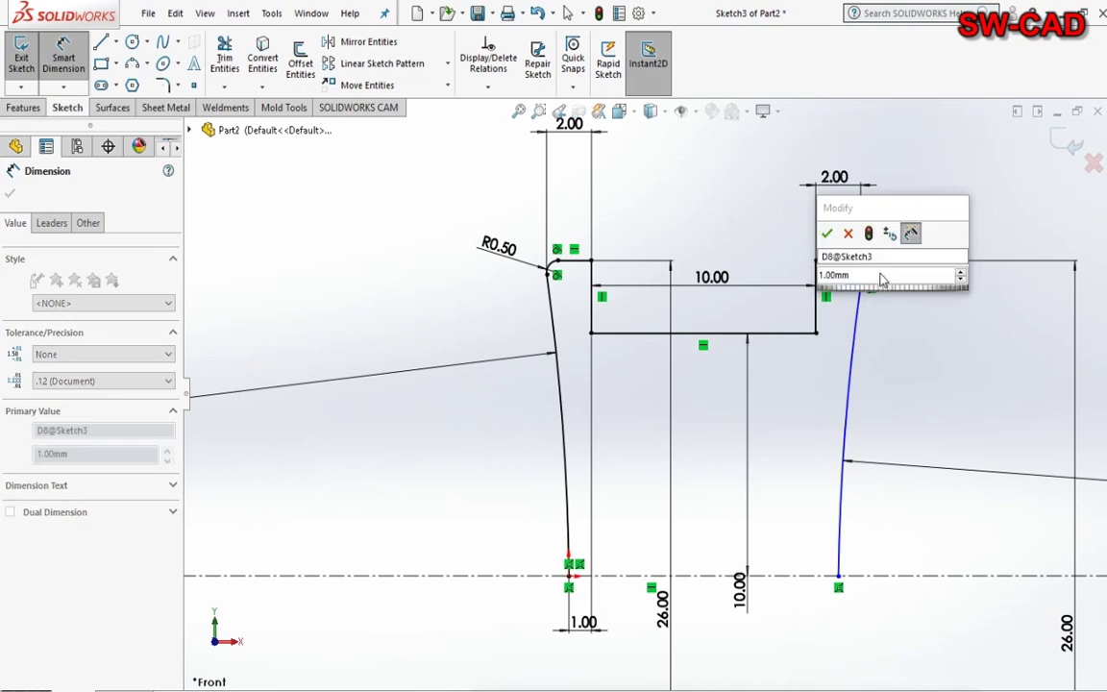
pyautogui.write('0.5')
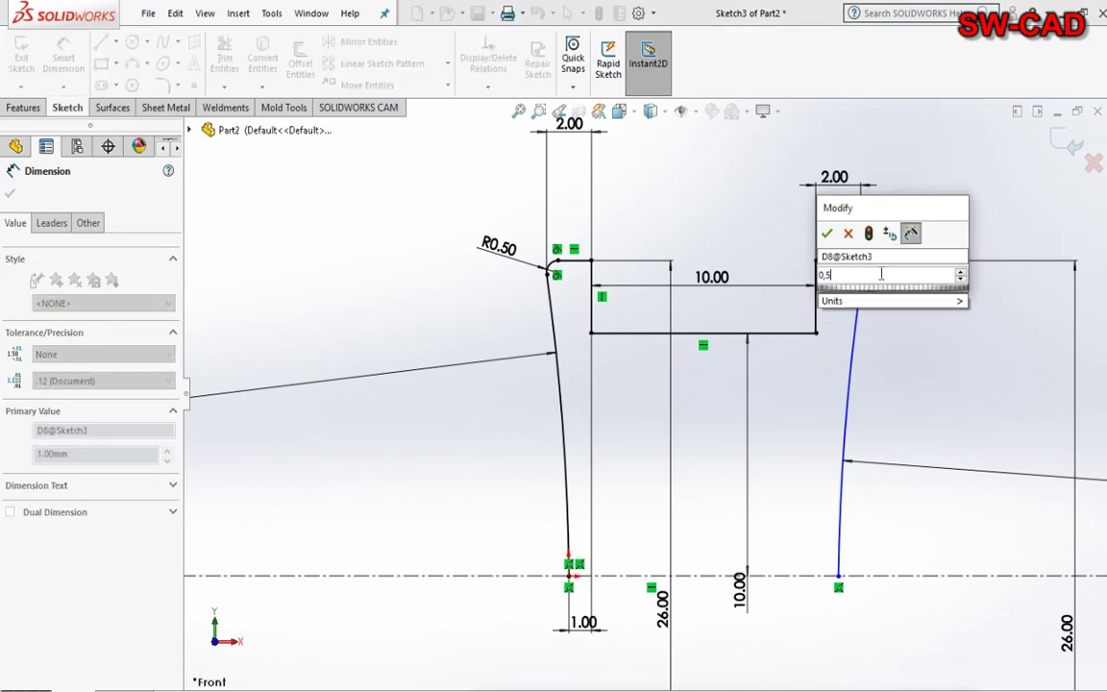
pyautogui.press('Return')
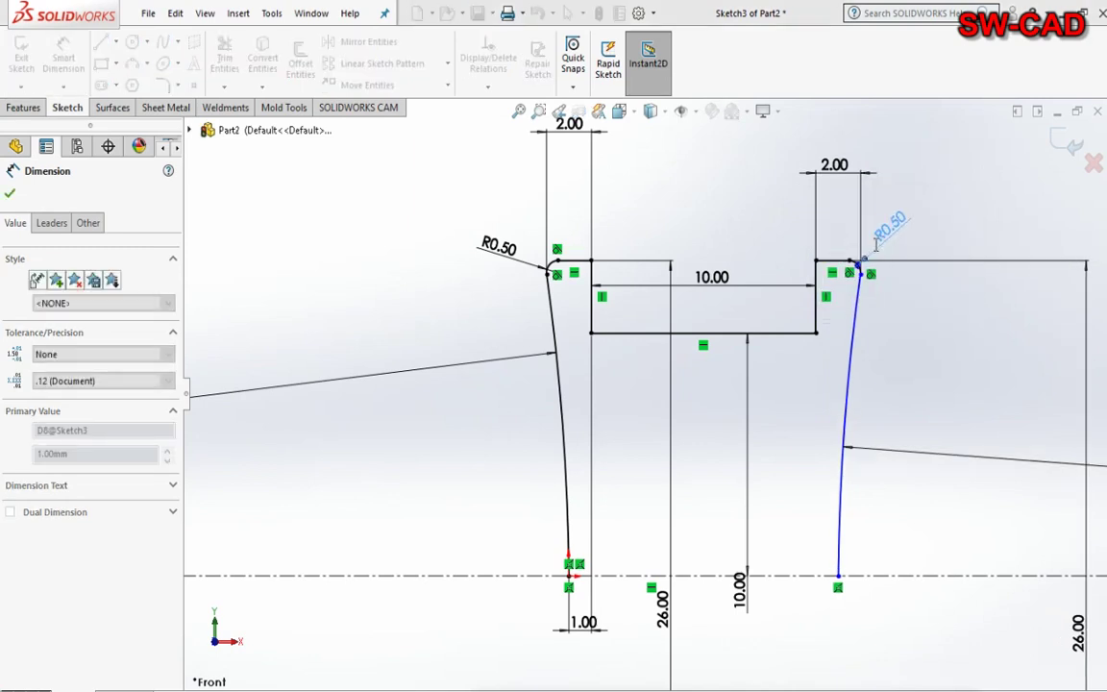
# - Reshape the right curve and give it a 0.49 horizontal dimension
pyautogui.click(847, 399)
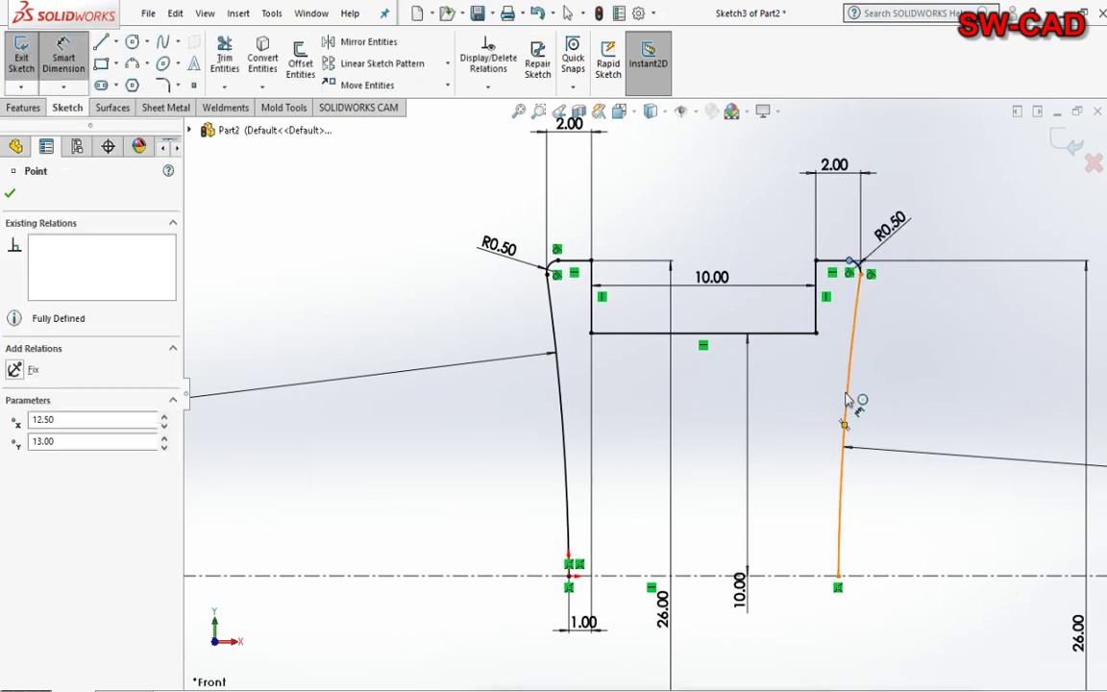
pyautogui.moveTo(847, 408)
pyautogui.mouseDown()
pyautogui.moveTo(832, 481)
pyautogui.moveTo(849, 217)
pyautogui.mouseUp()
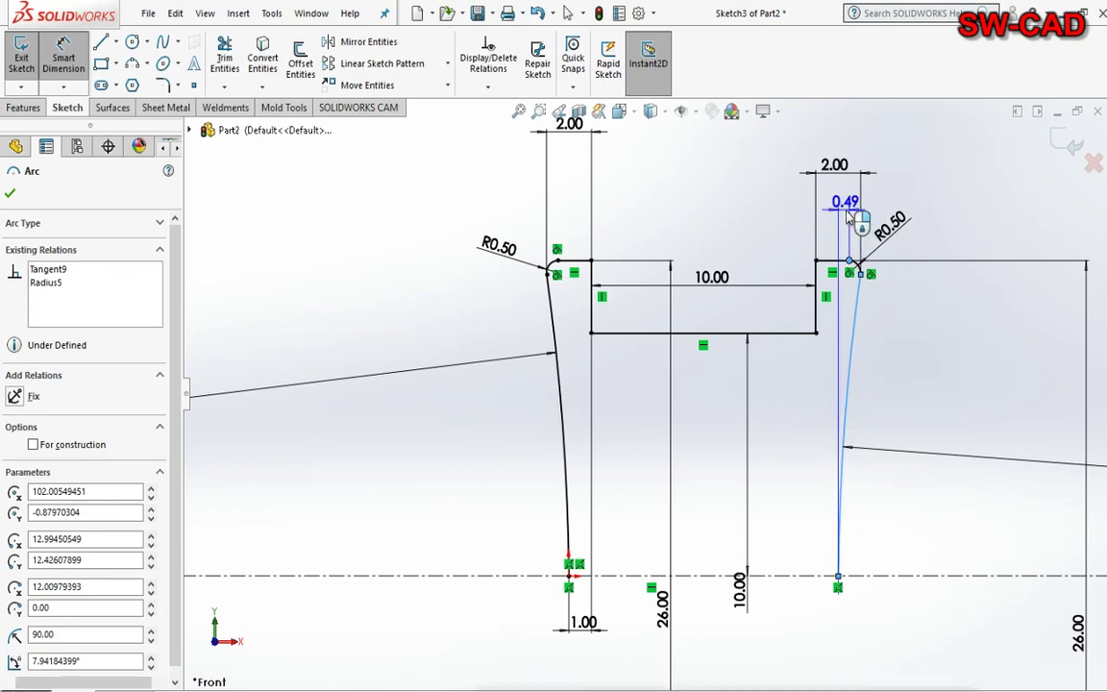
pyautogui.doubleClick(848, 217)
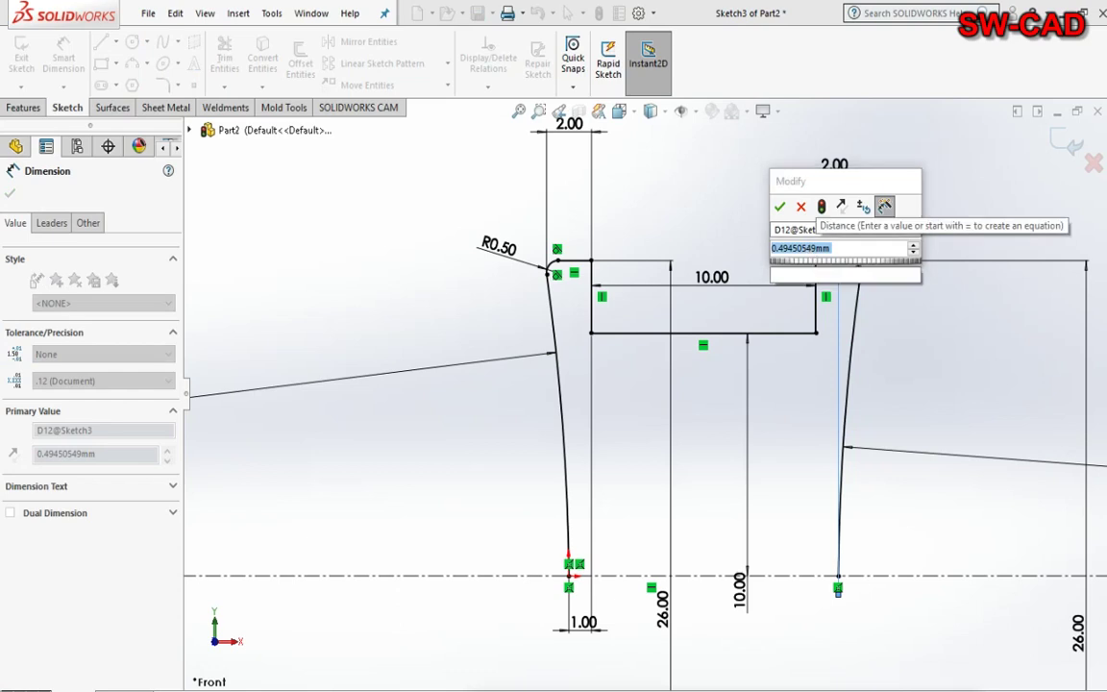
pyautogui.write('0.49')
pyautogui.press('Return')
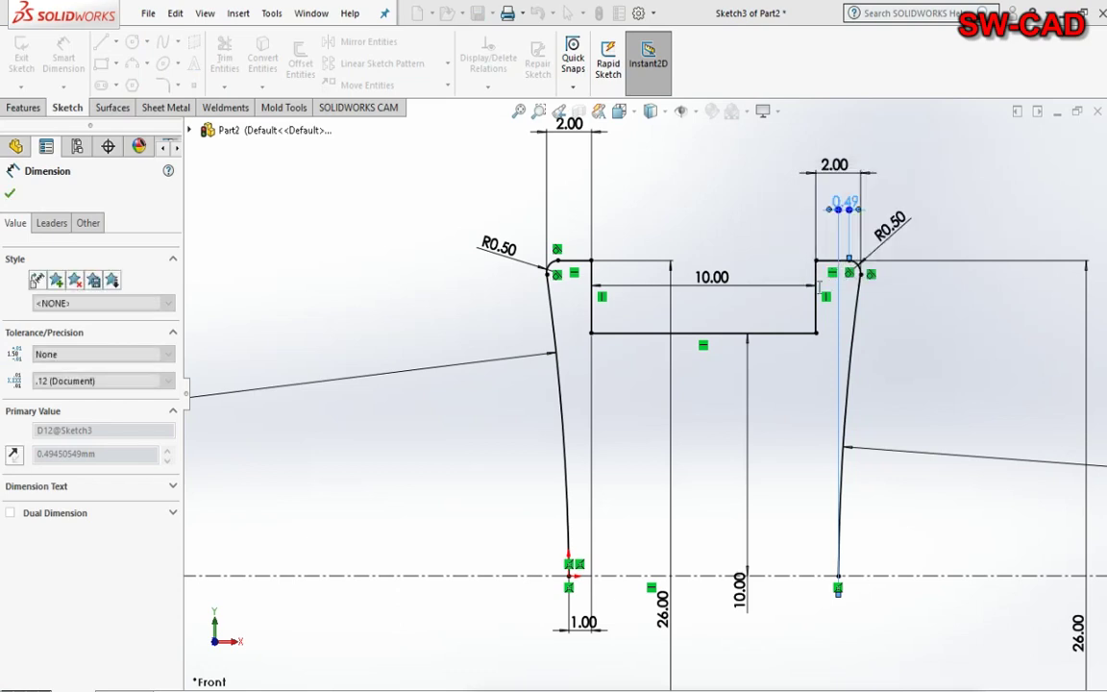
# - Delete the old 1.00 dimension above the right curve
pyautogui.click(625, 322)
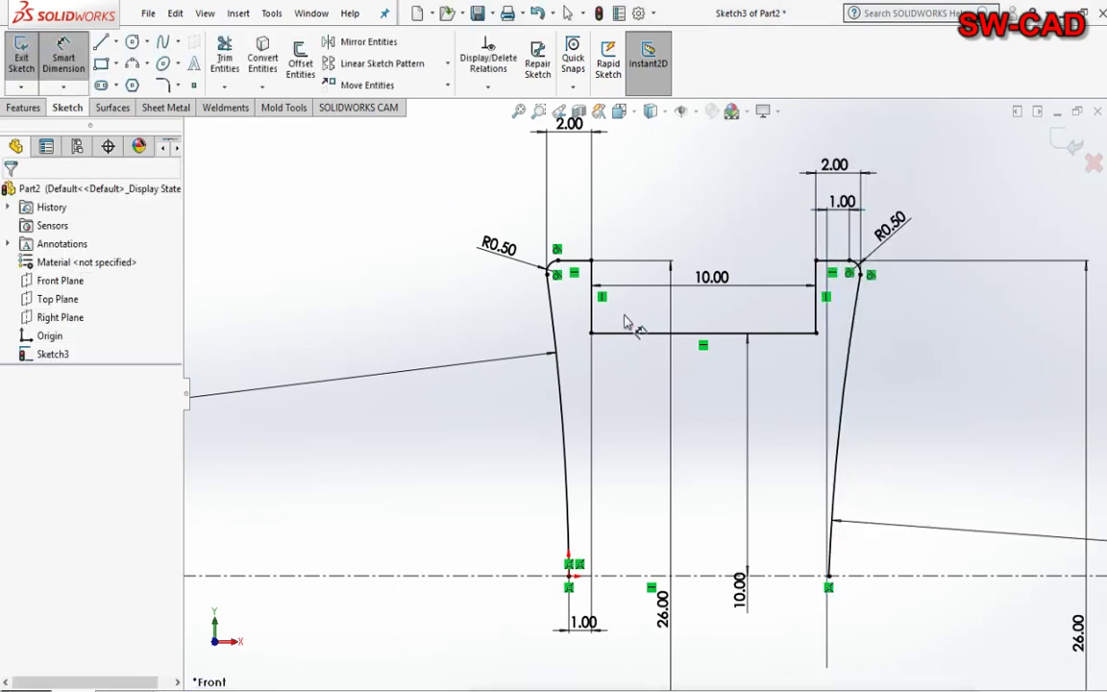
pyautogui.press('Escape')
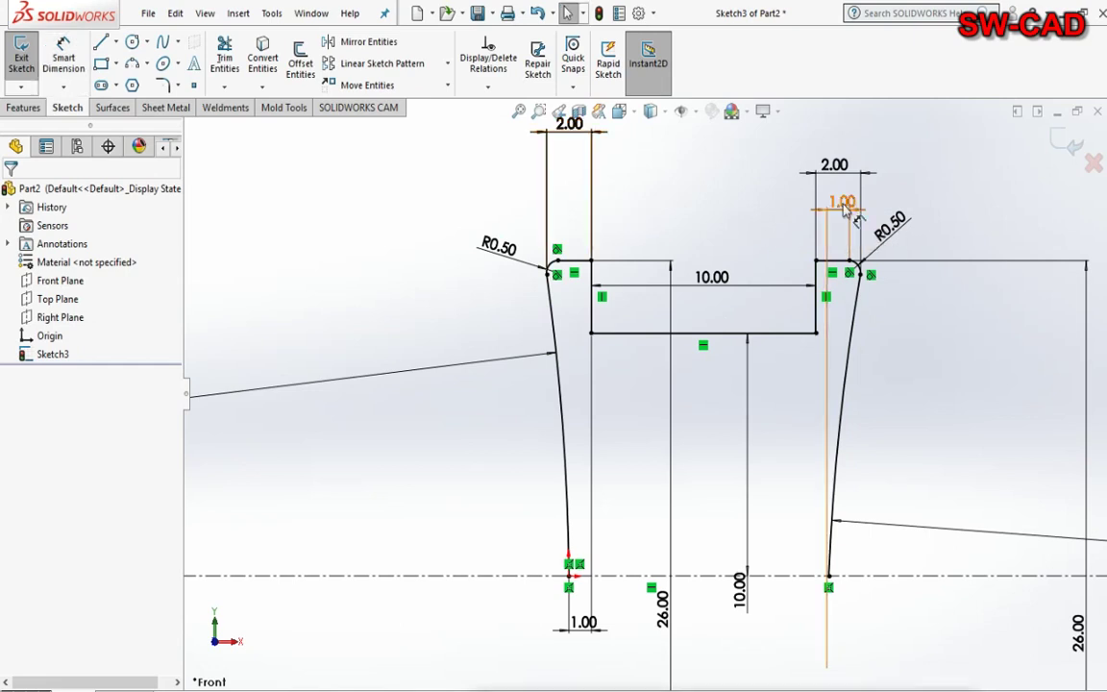
pyautogui.click(844, 205)
pyautogui.rightClick(844, 205)
pyautogui.click(864, 397)
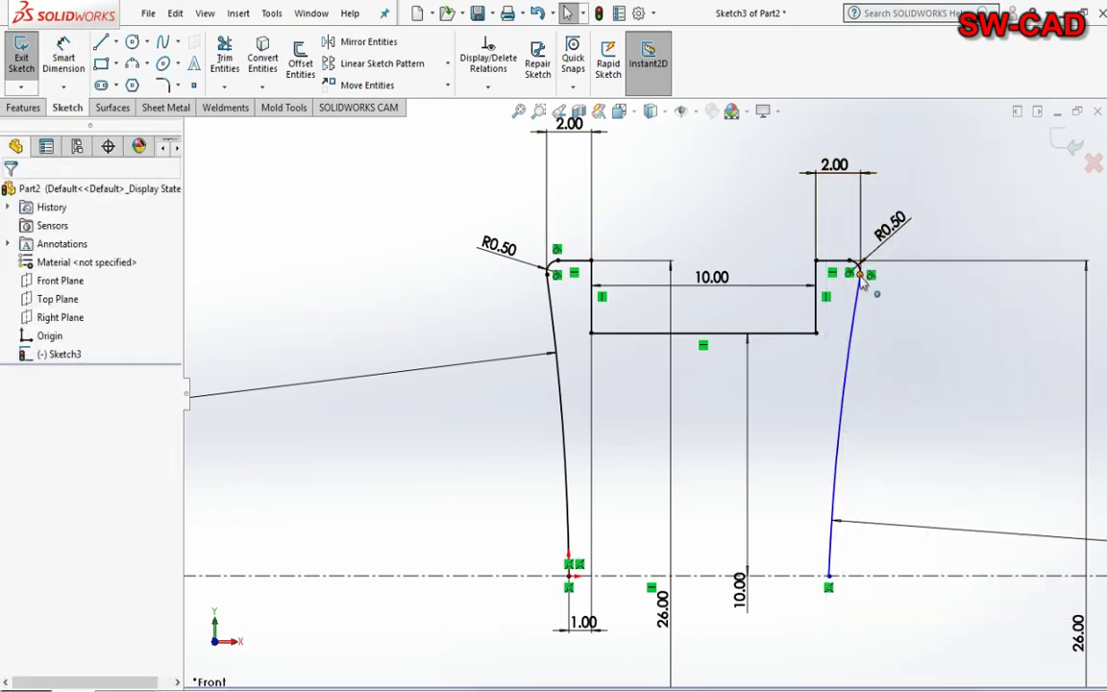
# - Dimension the right curve's top end point with a horizontal offset and set it to 1.00
pyautogui.click(846, 397)
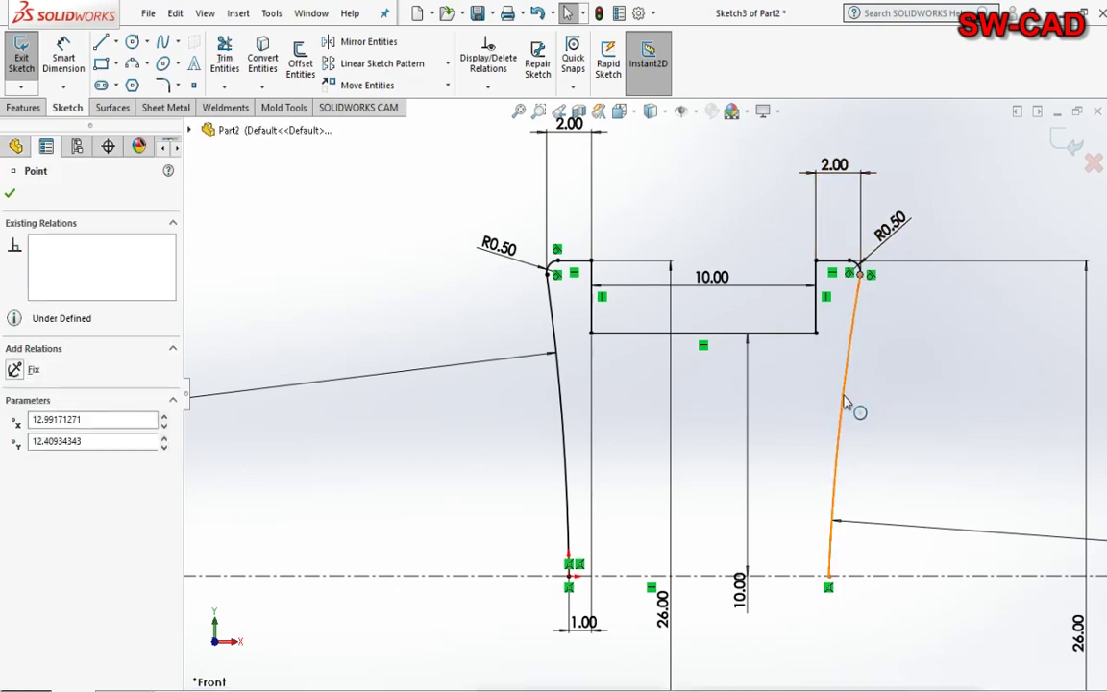
pyautogui.keyDown('ctrl'); pyautogui.click(845, 402); pyautogui.keyUp('ctrl')
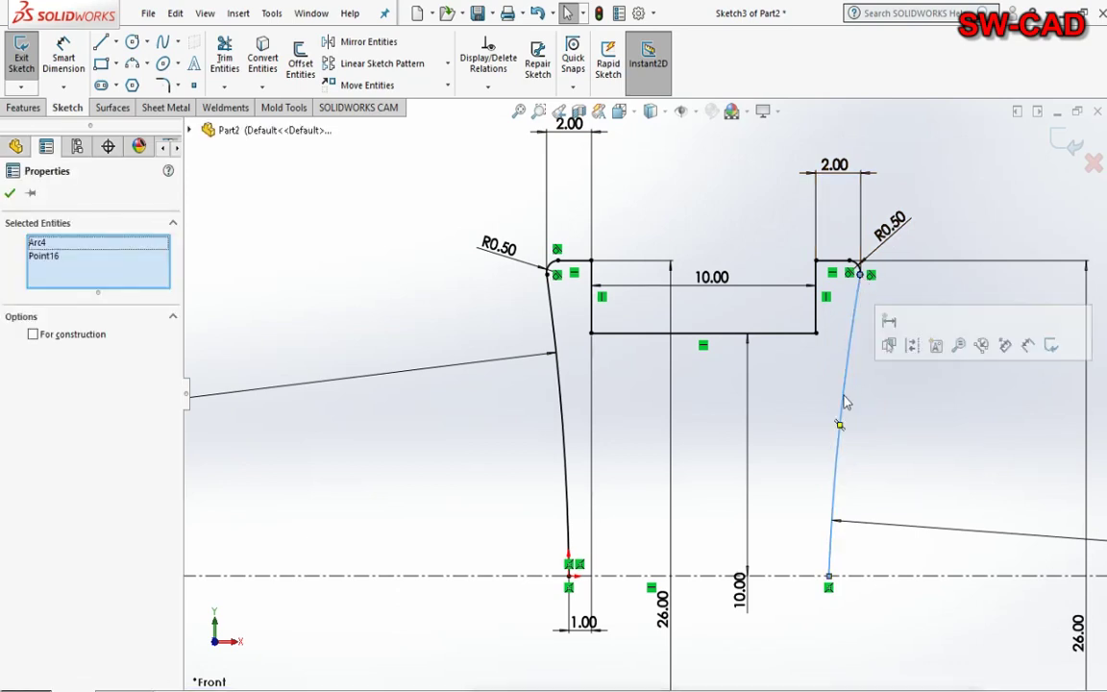
pyautogui.click(80, 70)
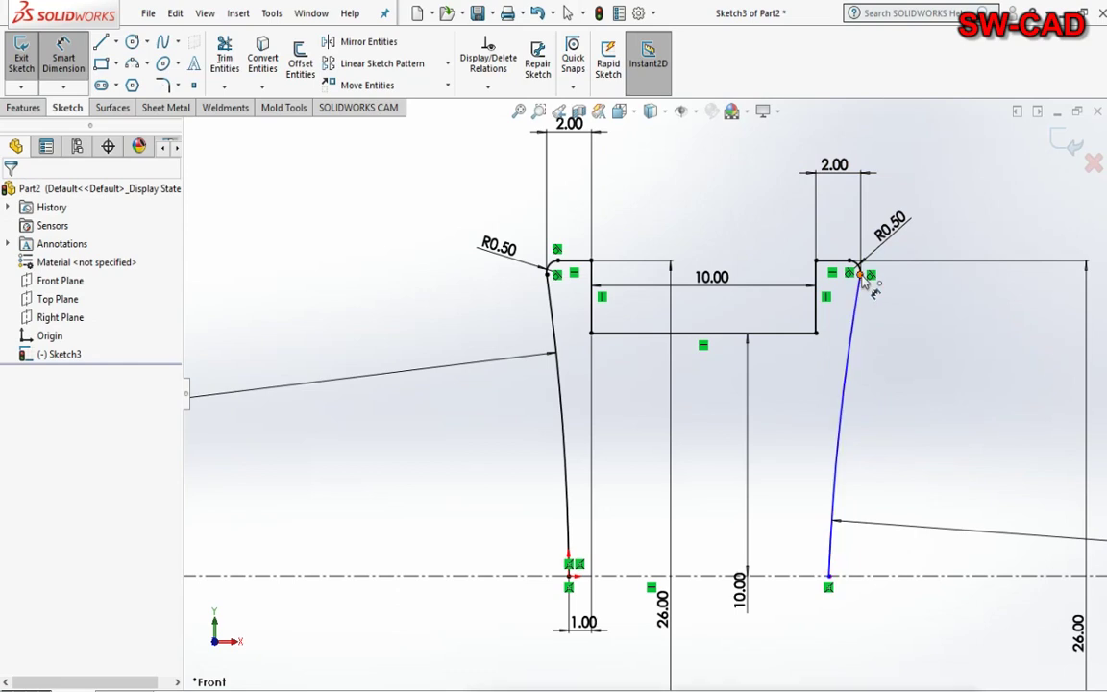
pyautogui.click(847, 397)
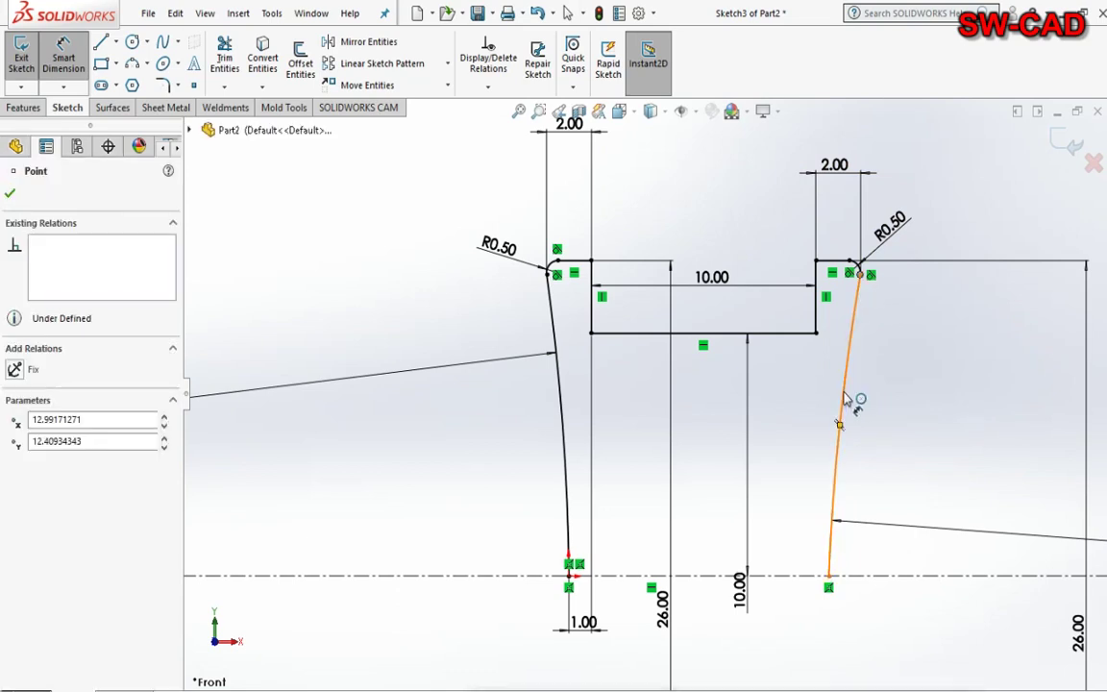
pyautogui.click(846, 367)
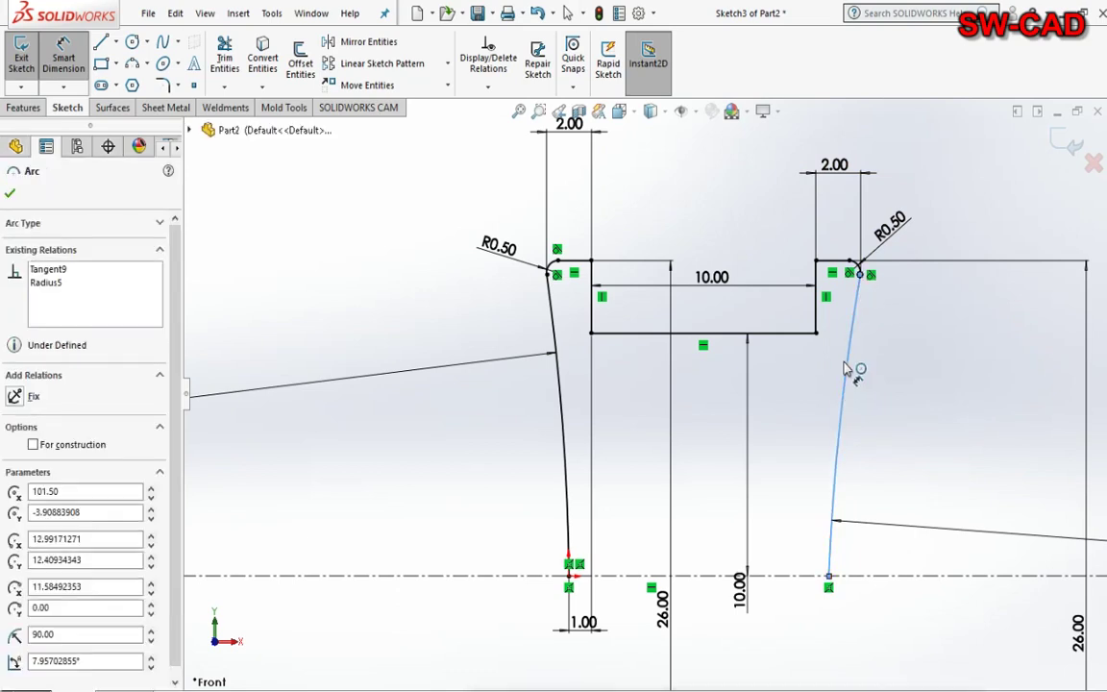
pyautogui.click(858, 263)
pyautogui.click(828, 577)
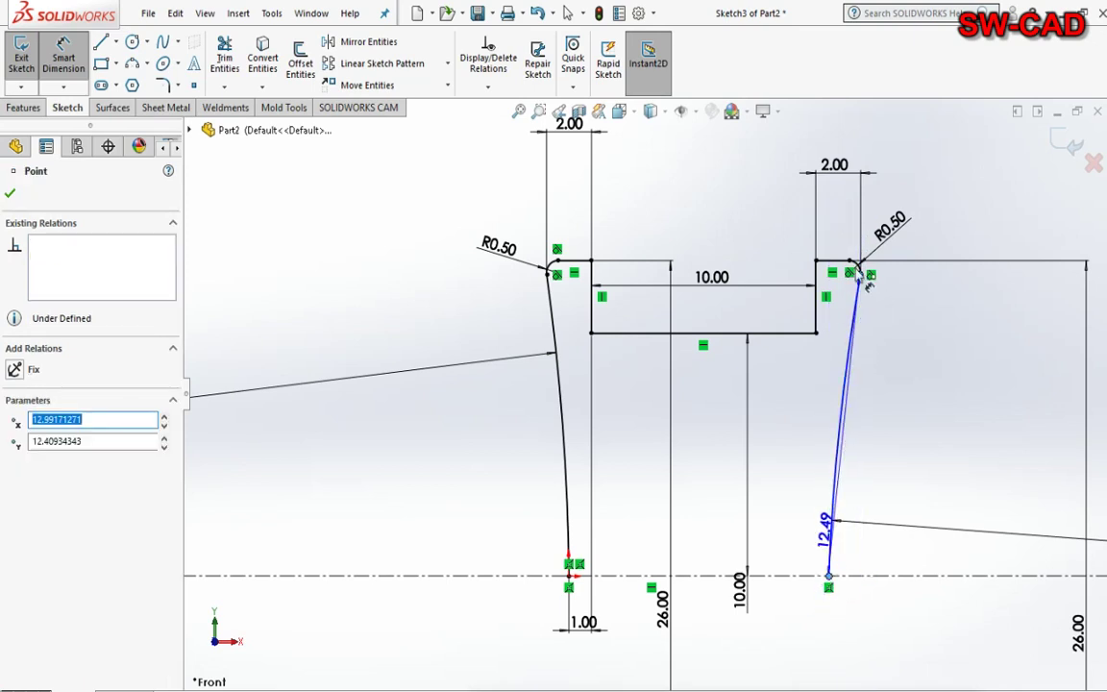
pyautogui.click(848, 234)
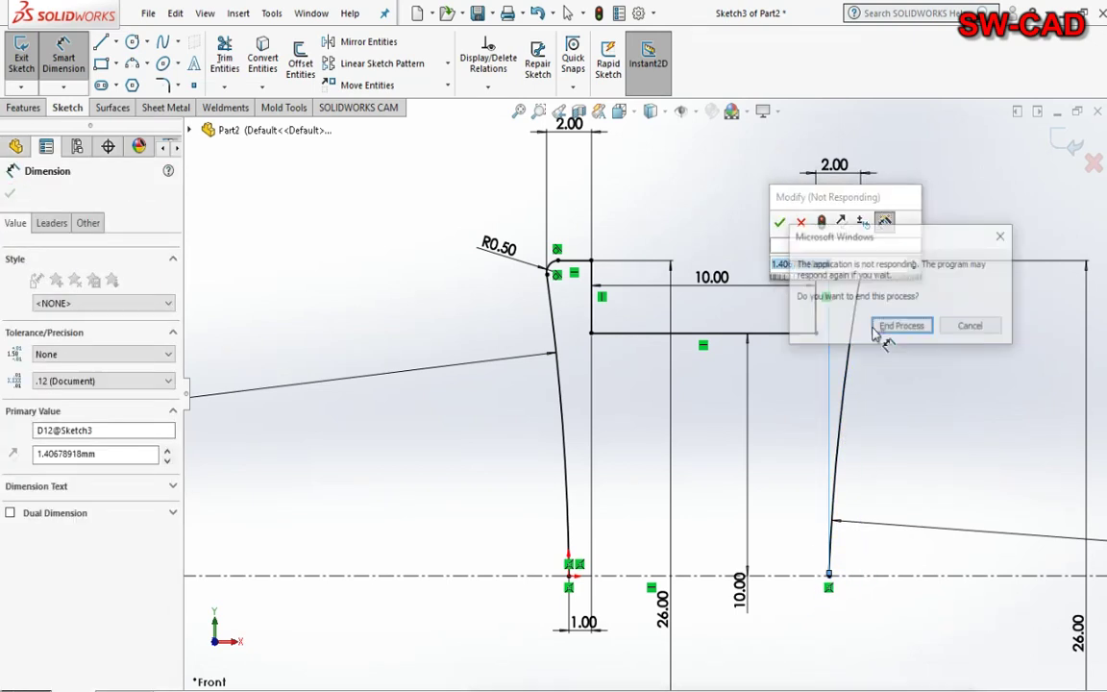
pyautogui.press('Return')
pyautogui.doubleClick(850, 226)
pyautogui.write('1')
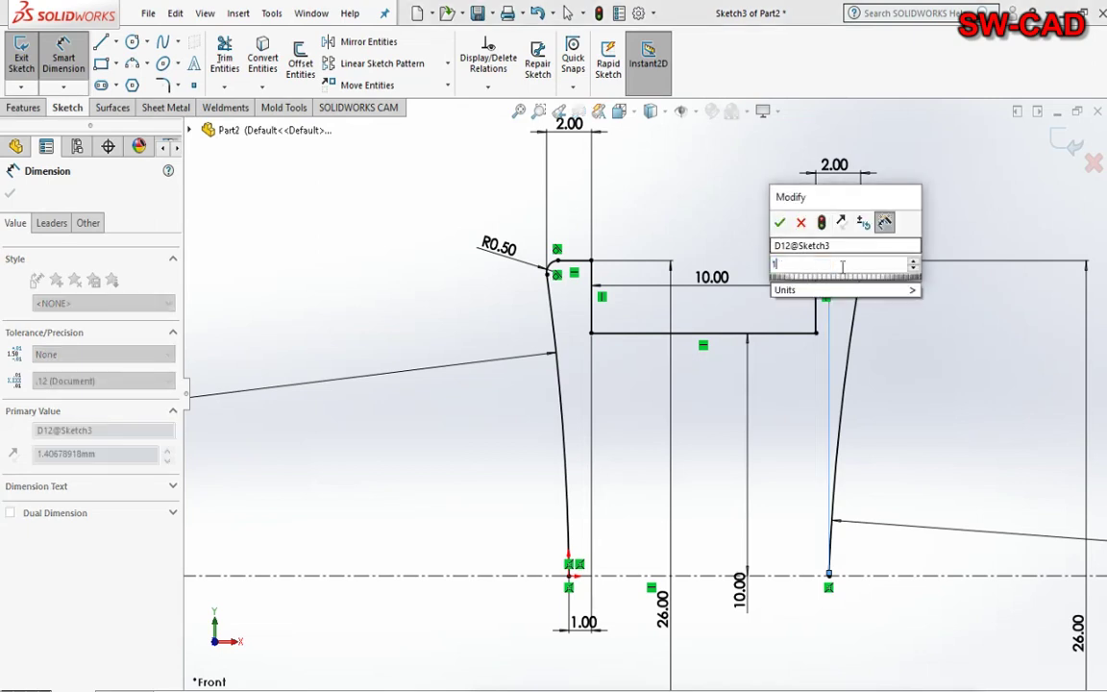
pyautogui.press('Escape')
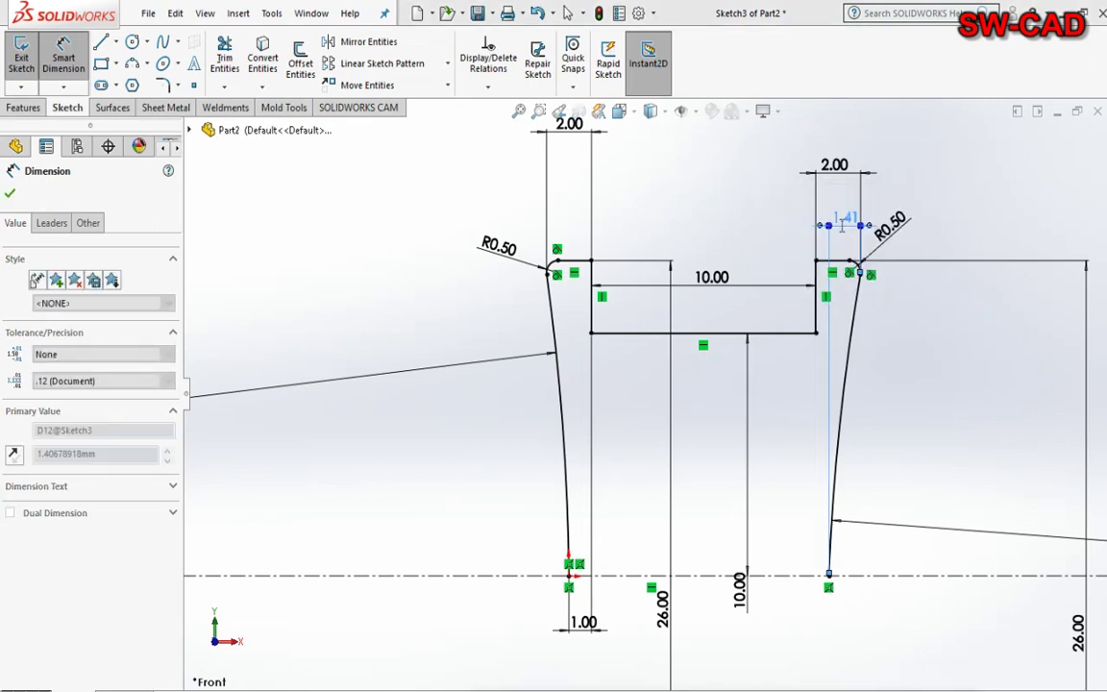
pyautogui.click(16, 77)
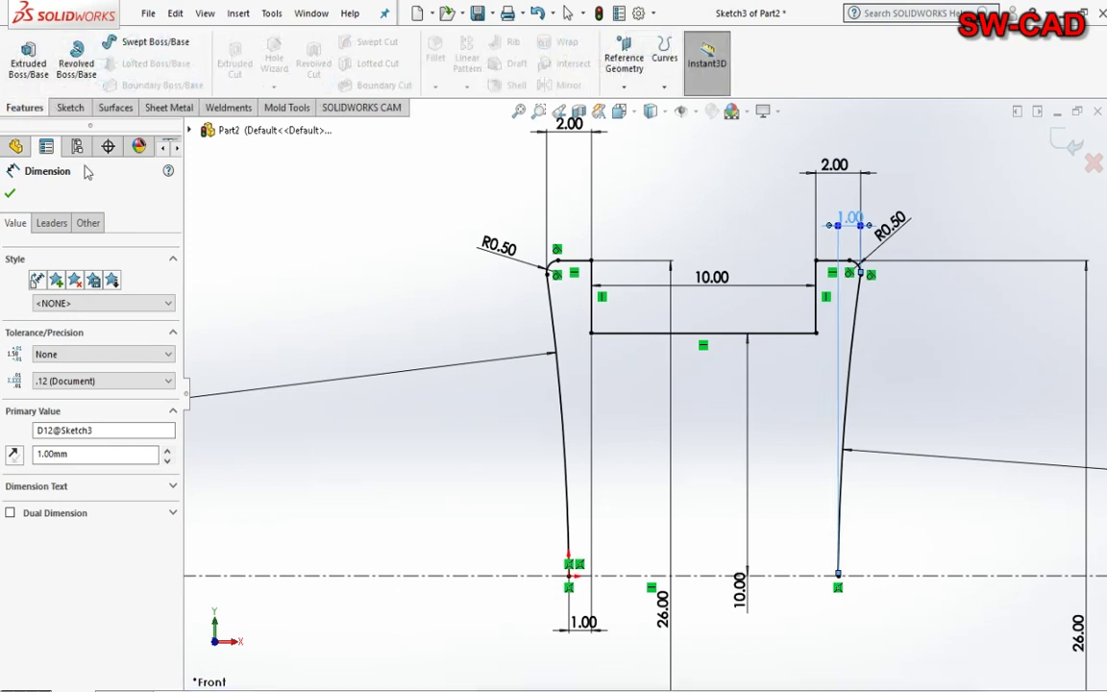
# - Revolve Sketch3 360° about the Line1 centreline to create the Revolve2 spool body
pyautogui.click(65, 64)
pyautogui.click(590, 373)
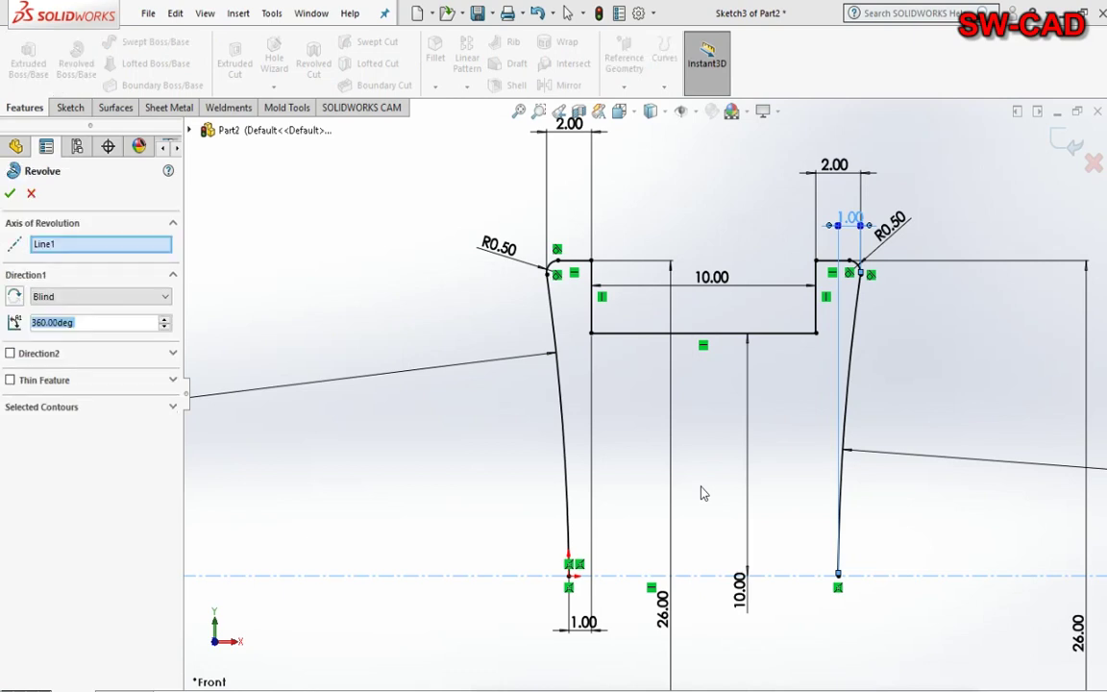
pyautogui.click(10, 195)
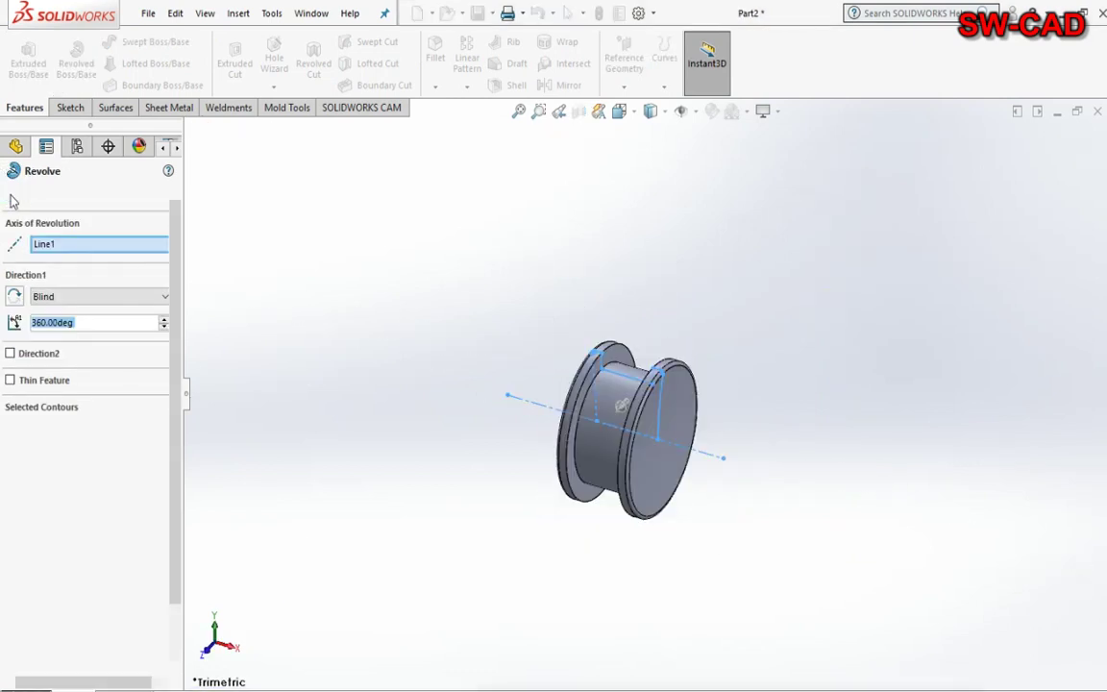
pyautogui.moveTo(586, 553)
pyautogui.mouseDown(button='middle')
pyautogui.moveTo(746, 354)
pyautogui.moveTo(680, 425)
pyautogui.moveTo(920, 299)
pyautogui.moveTo(699, 325)
pyautogui.moveTo(505, 27)
pyautogui.mouseUp(button='middle')
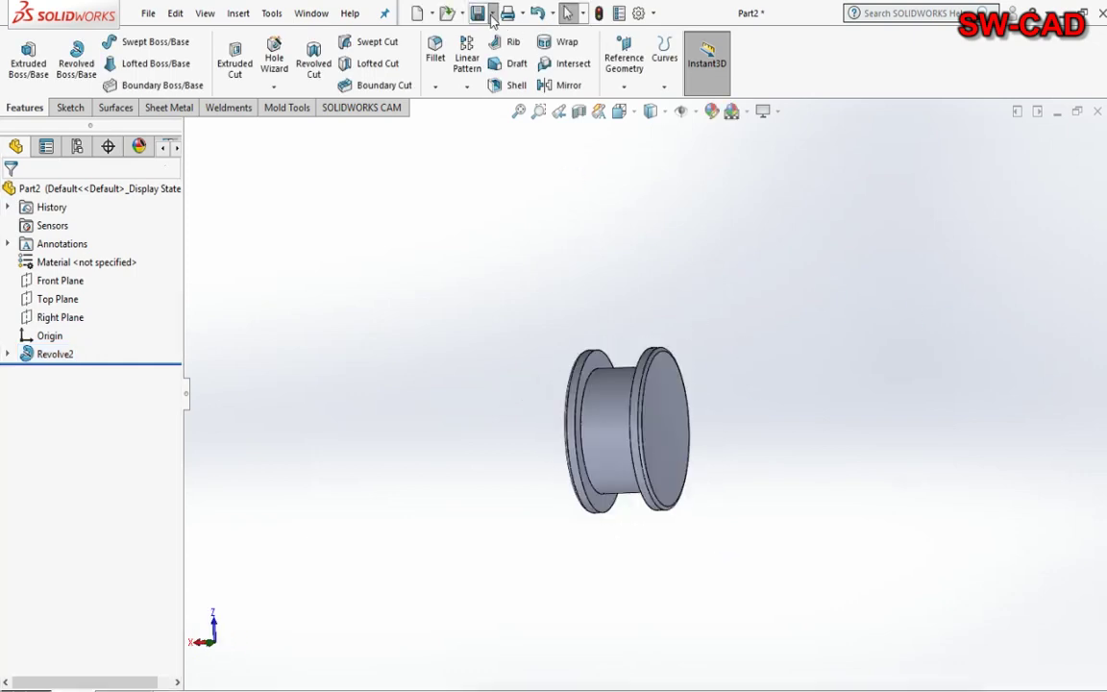